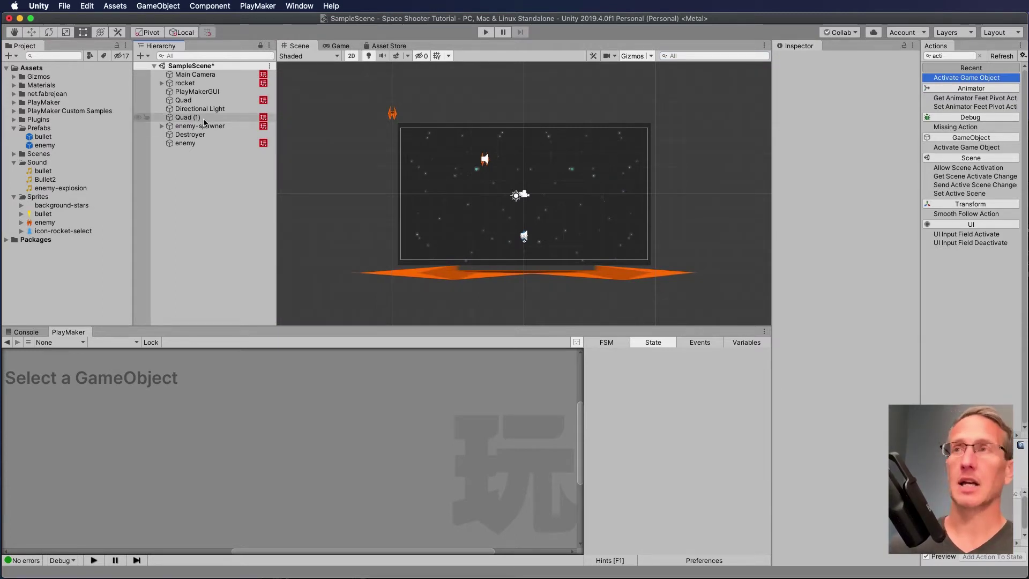
# Step: Delete the enemy object from the scene hierarchy
pyautogui.click(185, 143)
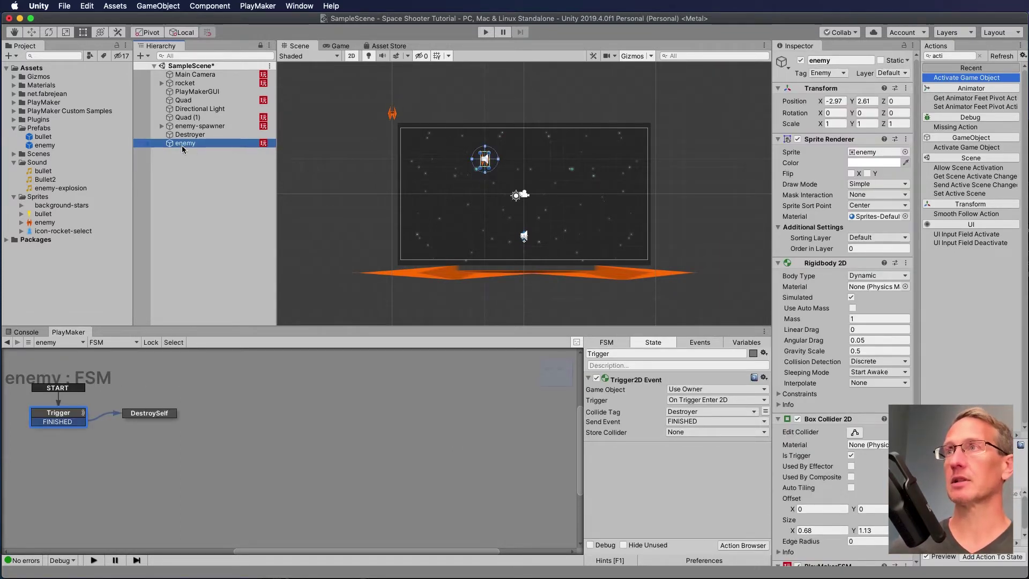
pyautogui.press('super+BackSpace')
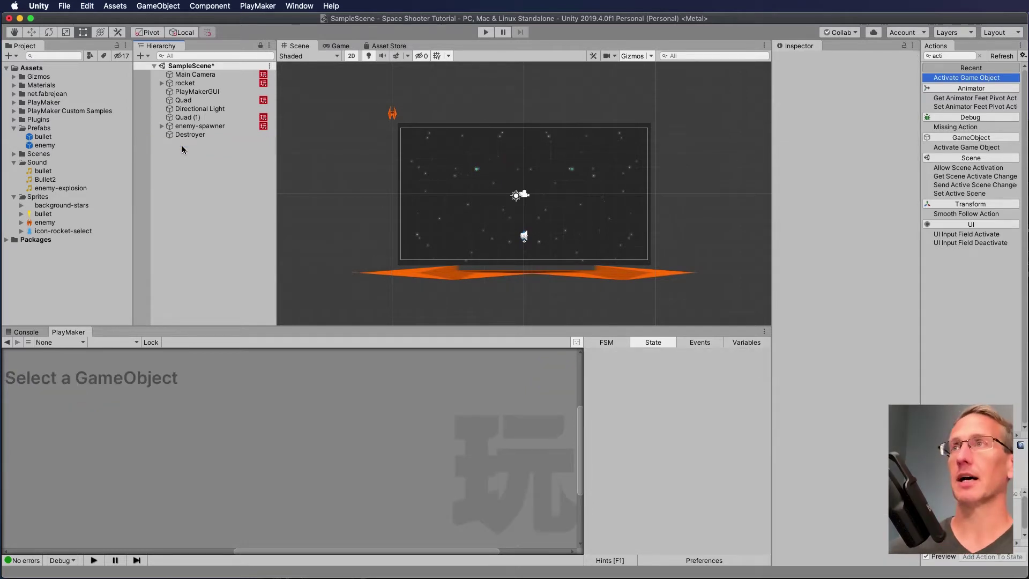
pyautogui.click(196, 135)
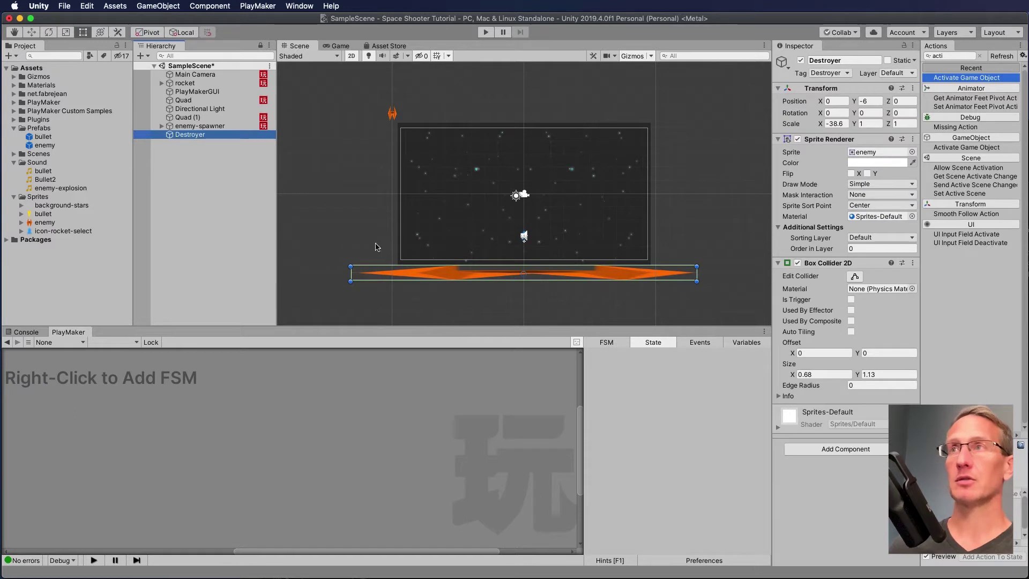
pyautogui.click(191, 152)
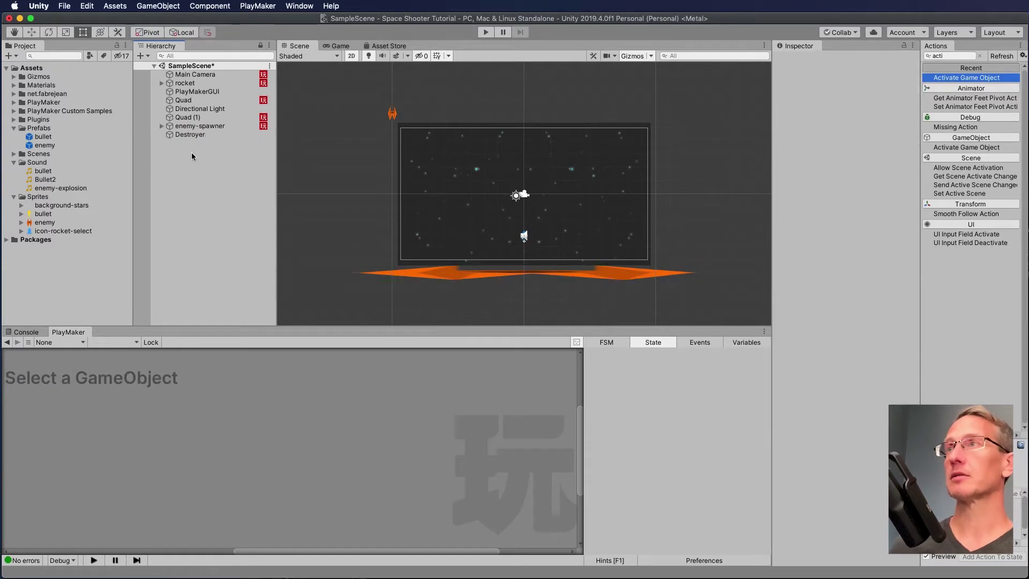
# Step: Rename Quad (1) to background2 and Quad to background1
pyautogui.click(187, 118)
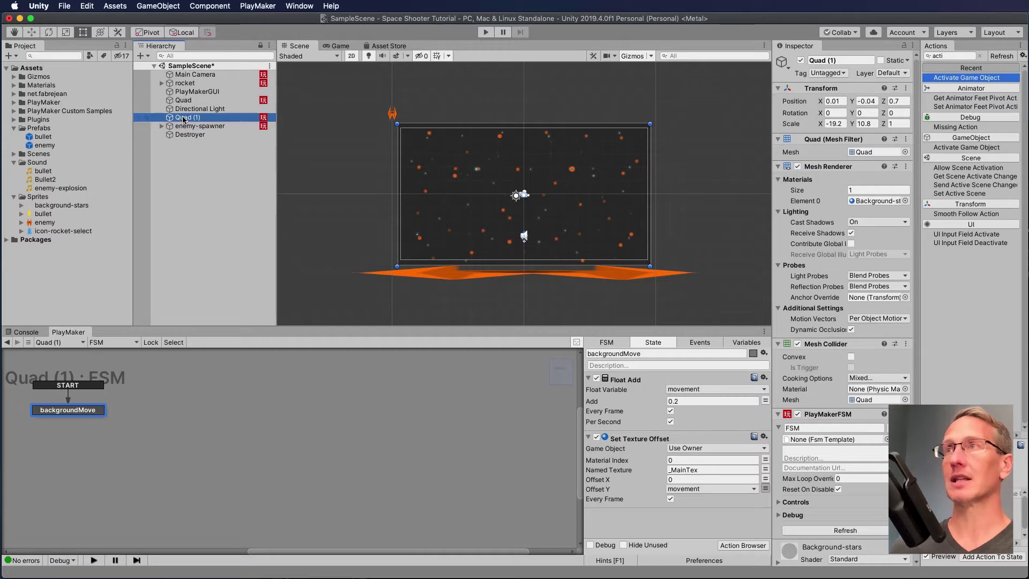
pyautogui.click(182, 118)
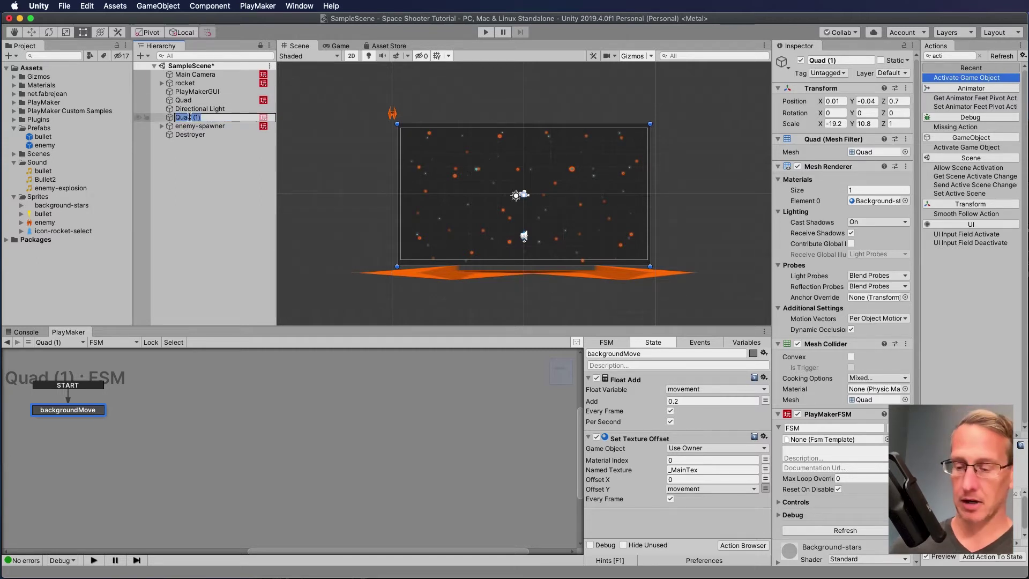
pyautogui.write('backgrou')
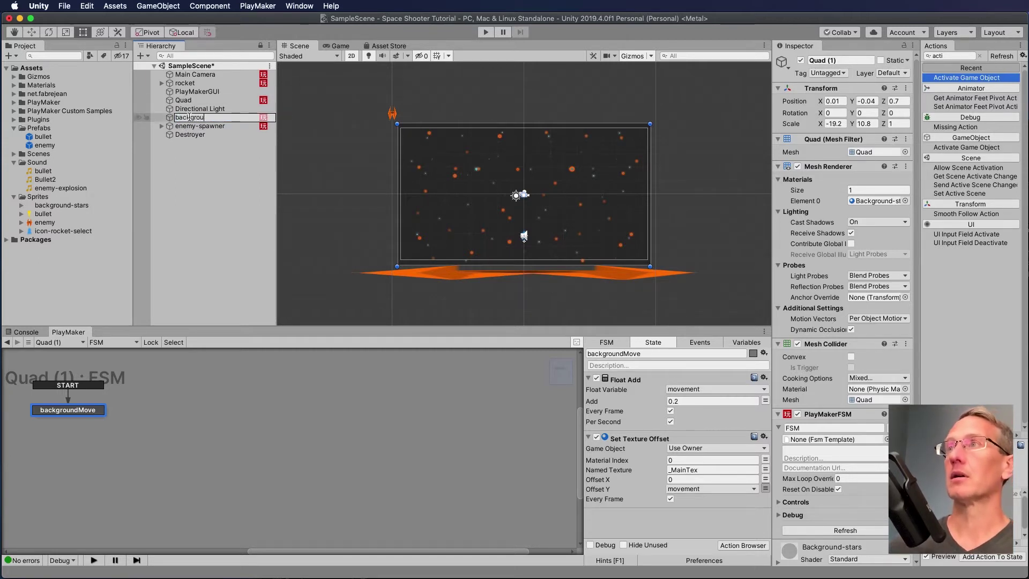
pyautogui.write('nd2')
pyautogui.press('Return')
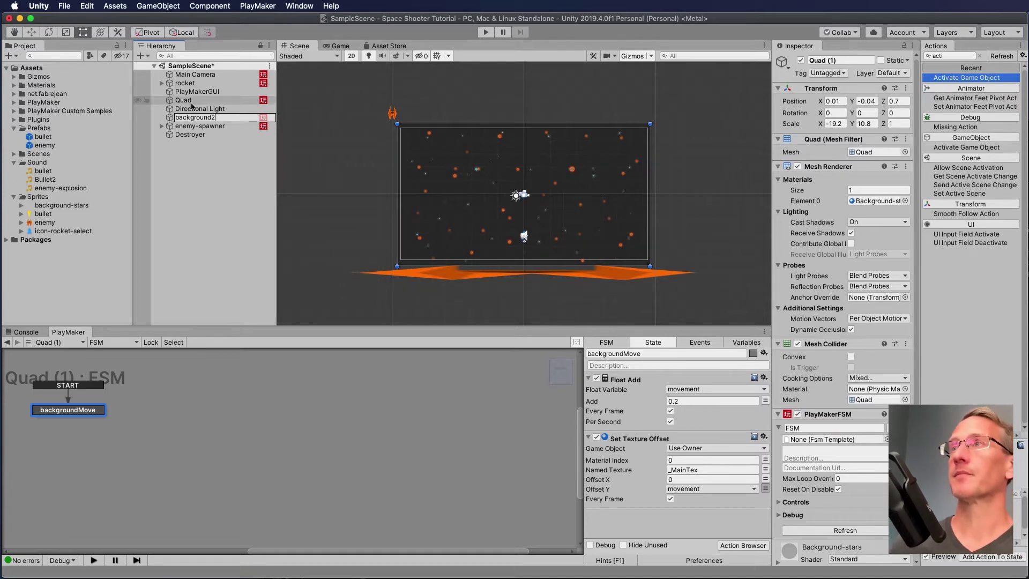
pyautogui.click(188, 101)
pyautogui.click(192, 101)
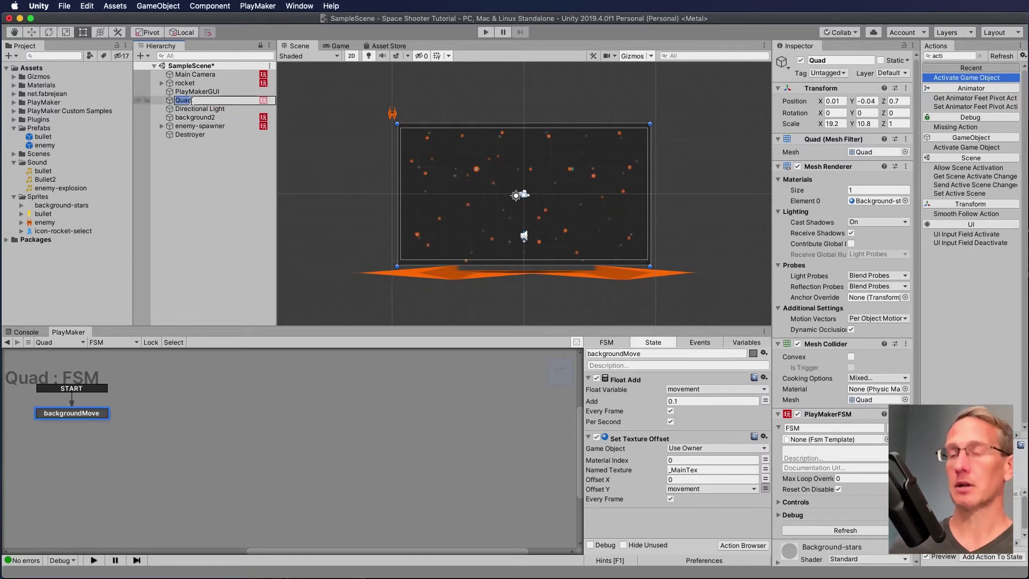
pyautogui.write('back')
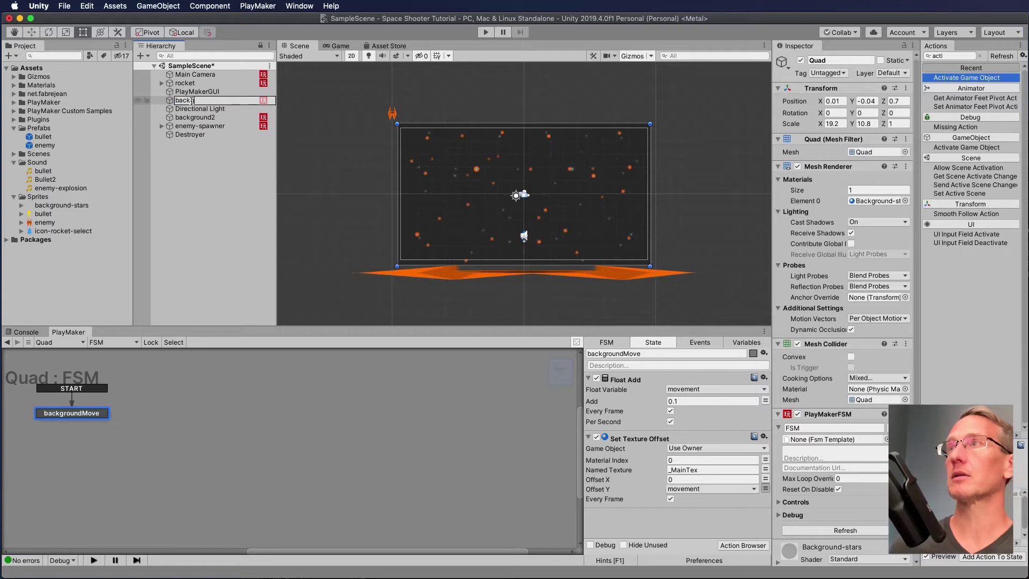
pyautogui.write('ground 2')
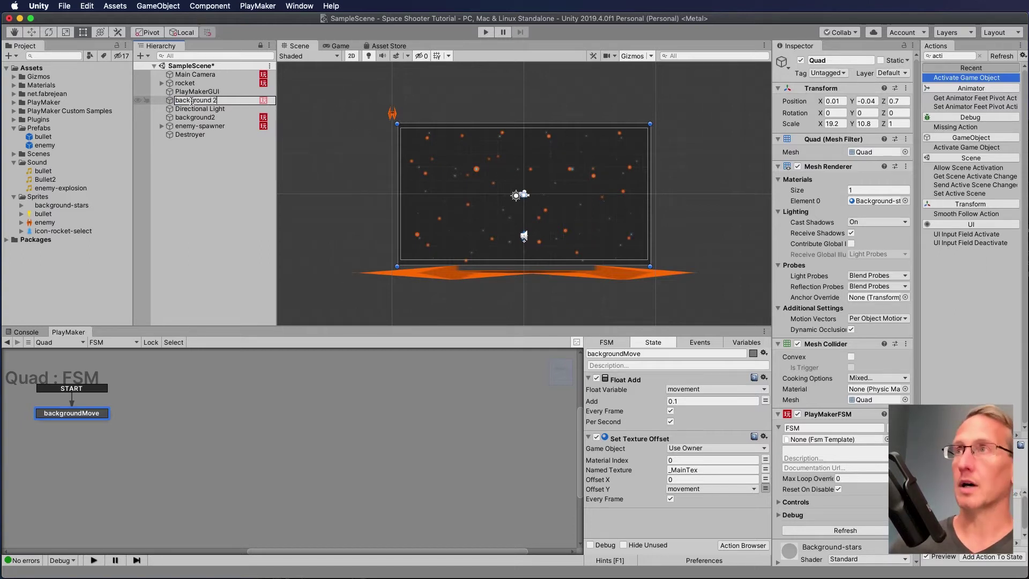
pyautogui.press('BackSpace')
pyautogui.press('BackSpace')
pyautogui.write('1')
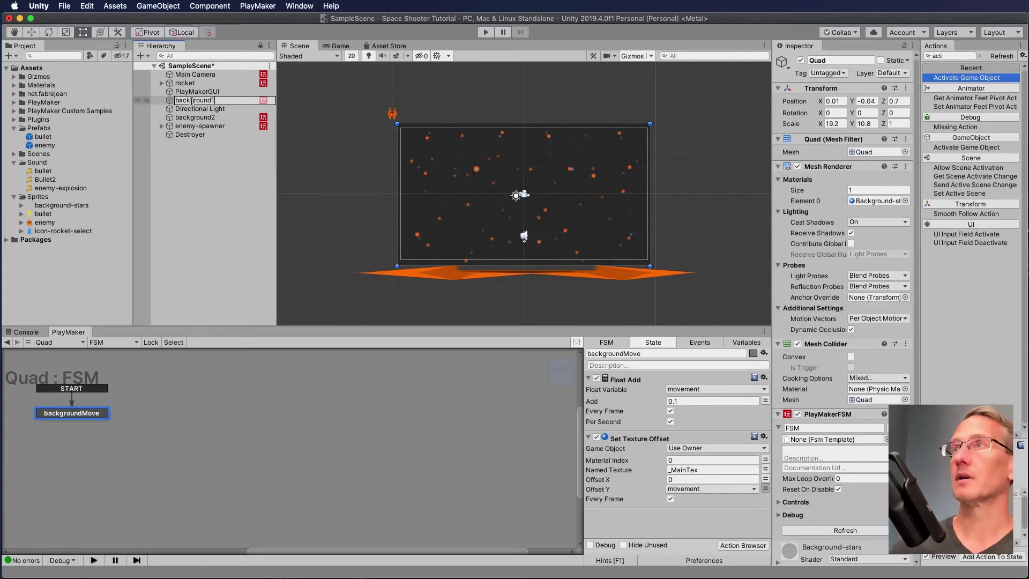
pyautogui.rightClick(194, 161)
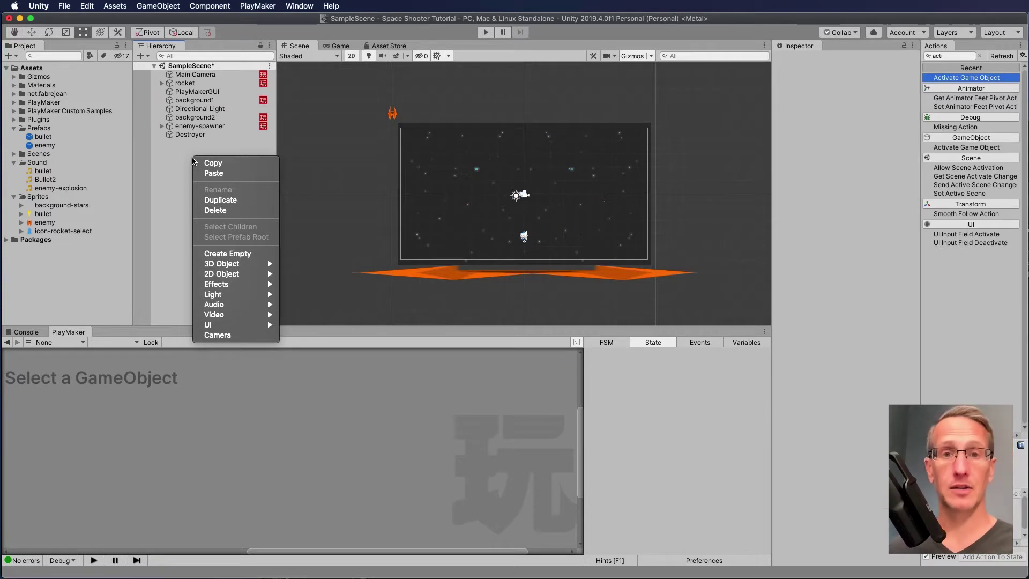
# Step: Create an empty GameObject named background
pyautogui.click(214, 253)
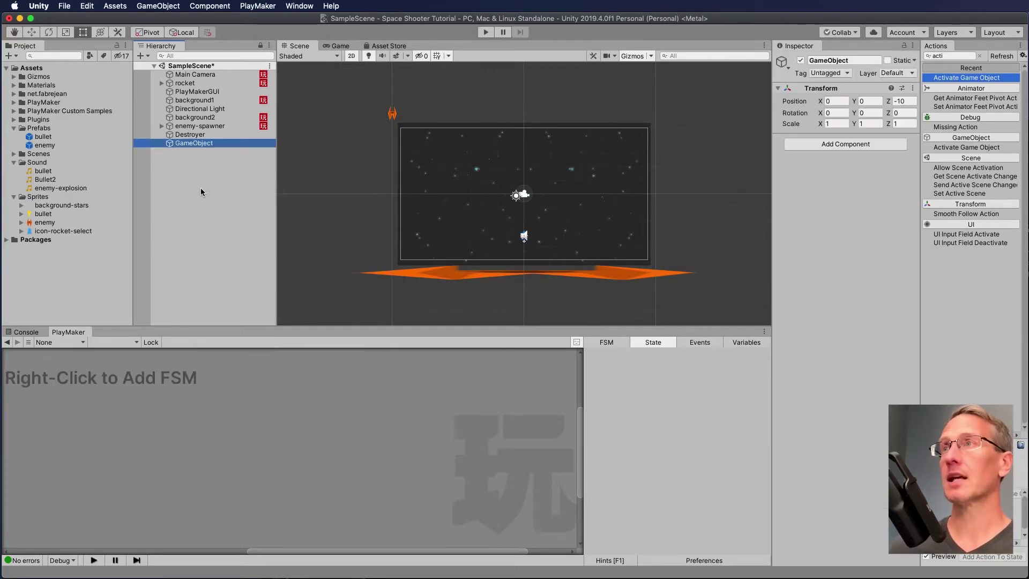
pyautogui.click(189, 142)
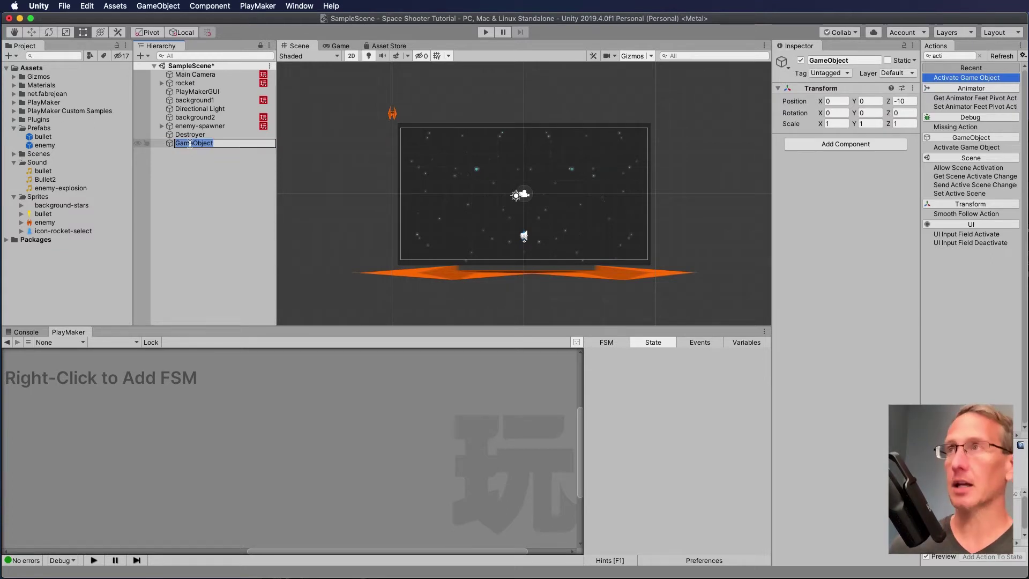
pyautogui.write('bac')
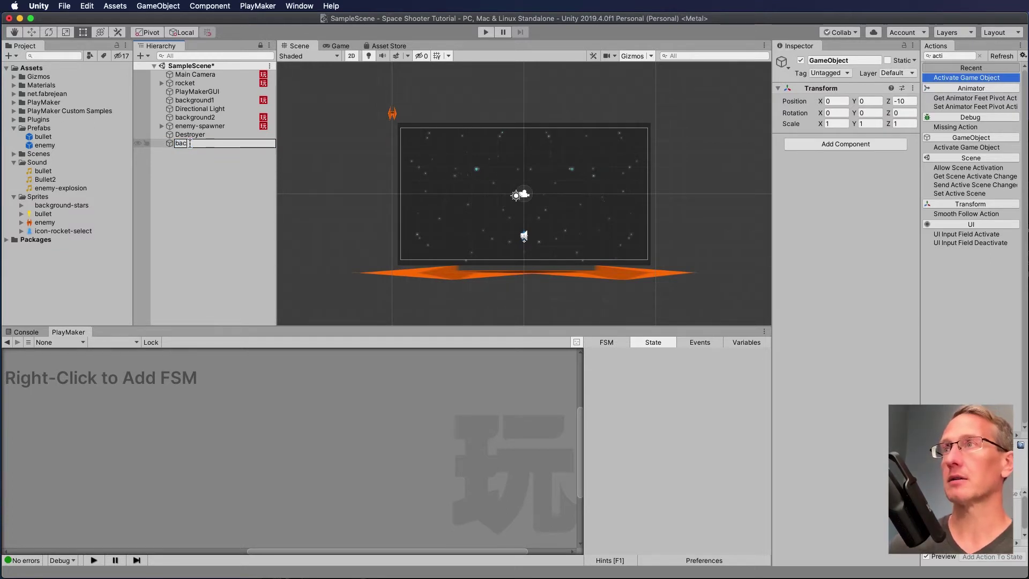
pyautogui.write('kground')
pyautogui.press('Return')
# Step: Parent background1 and background2 under background, then collapse the group
pyautogui.click(191, 117)
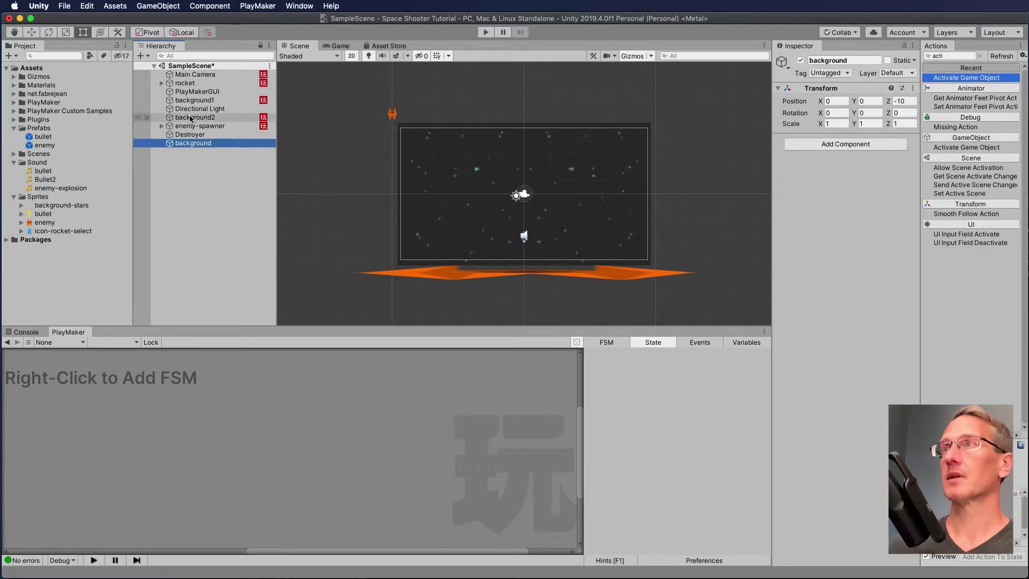
pyautogui.keyDown('super'); pyautogui.click(188, 101); pyautogui.keyUp('super')
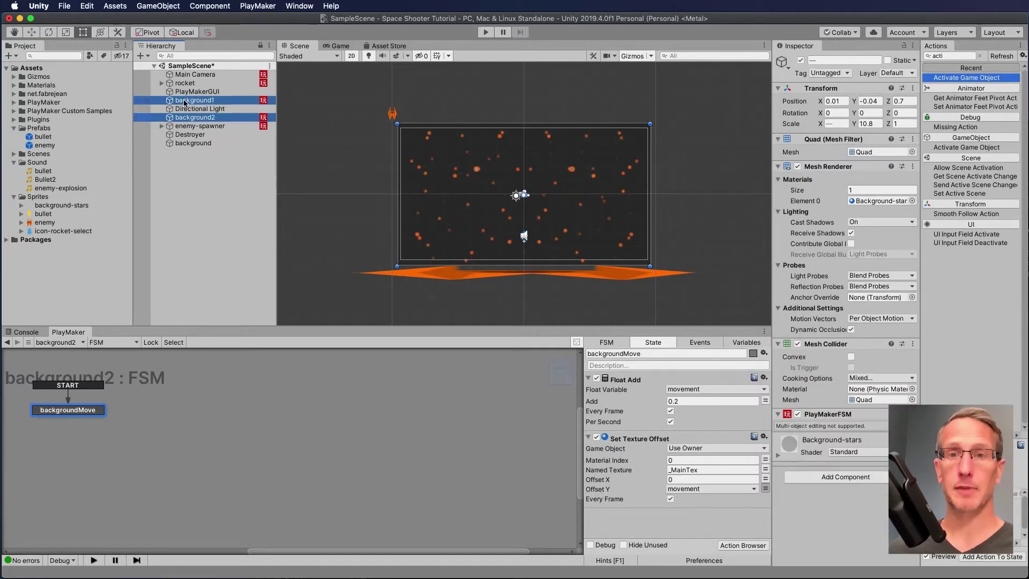
pyautogui.moveTo(183, 102); pyautogui.dragTo(191, 144)
pyautogui.click(192, 154)
pyautogui.click(181, 126)
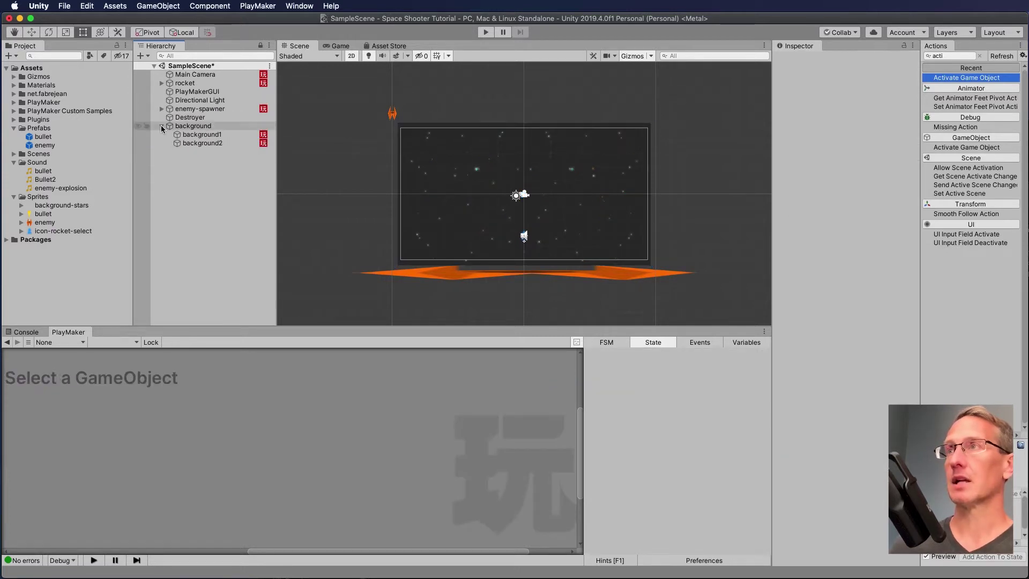
# Step: Move Destroyer under background and disable its Sprite Renderer, keeping the collider
pyautogui.press('Left')
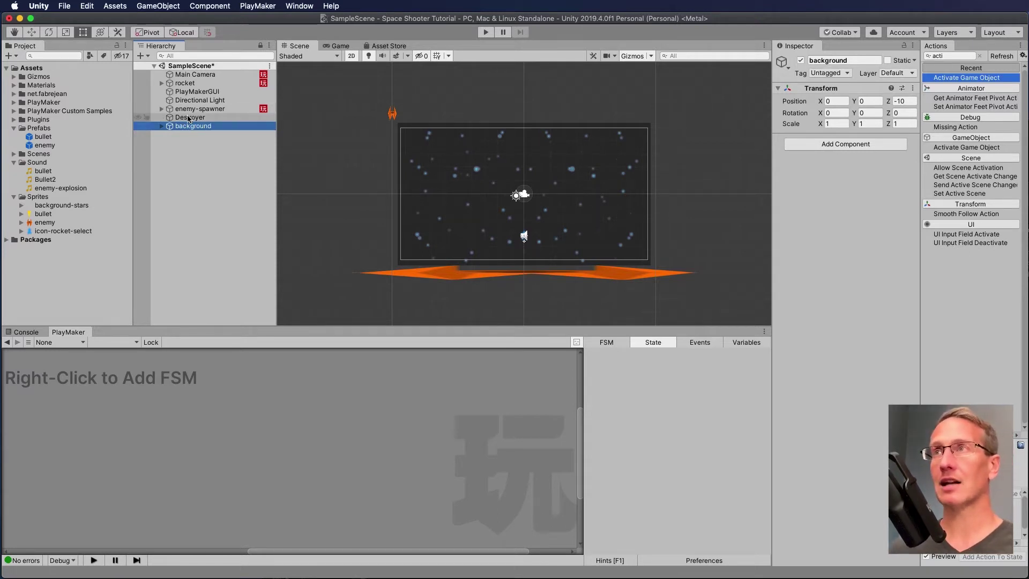
pyautogui.moveTo(186, 118); pyautogui.dragTo(183, 126)
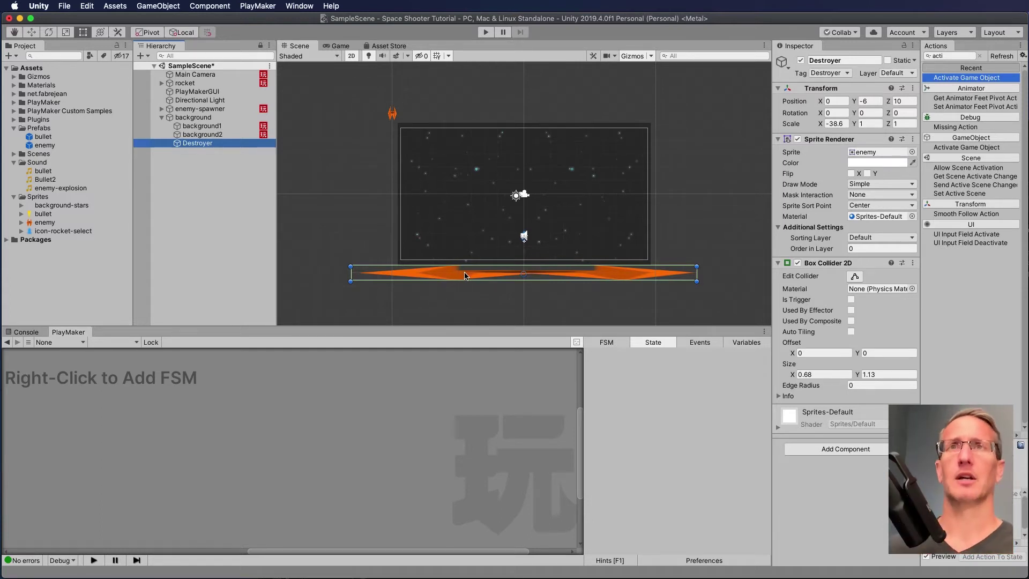
pyautogui.click(797, 139)
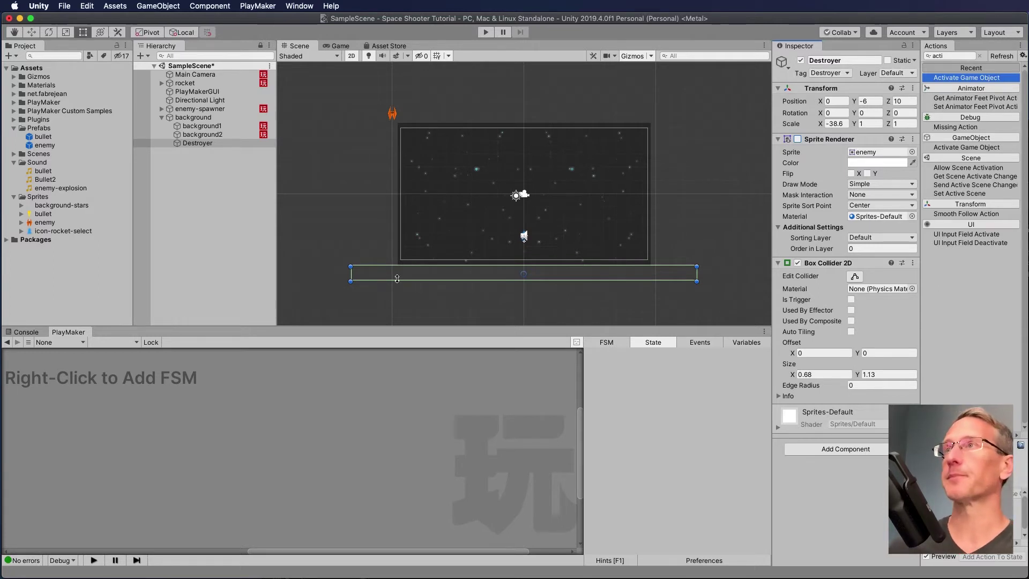
pyautogui.click(161, 117)
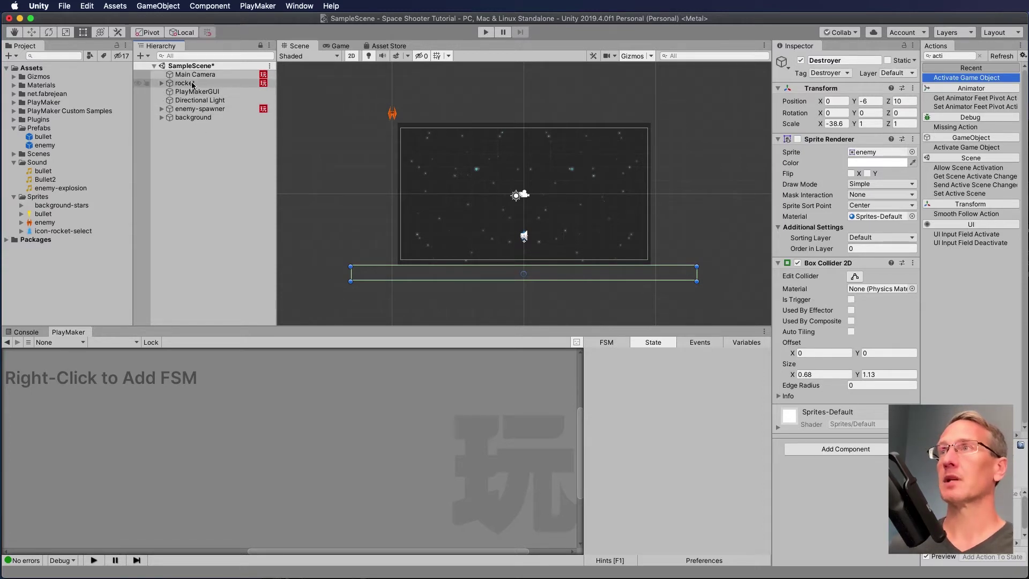
pyautogui.rightClick(194, 135)
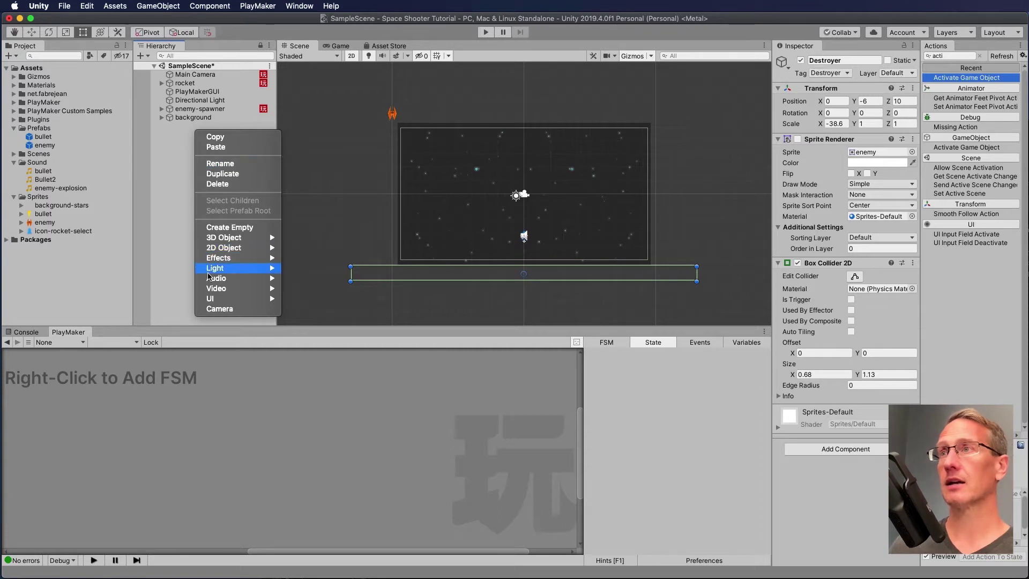
# Step: Add a UI Text - TextMeshPro object, creating a Canvas, Text (TMP) and EventSystem
pyautogui.moveTo(210, 298)
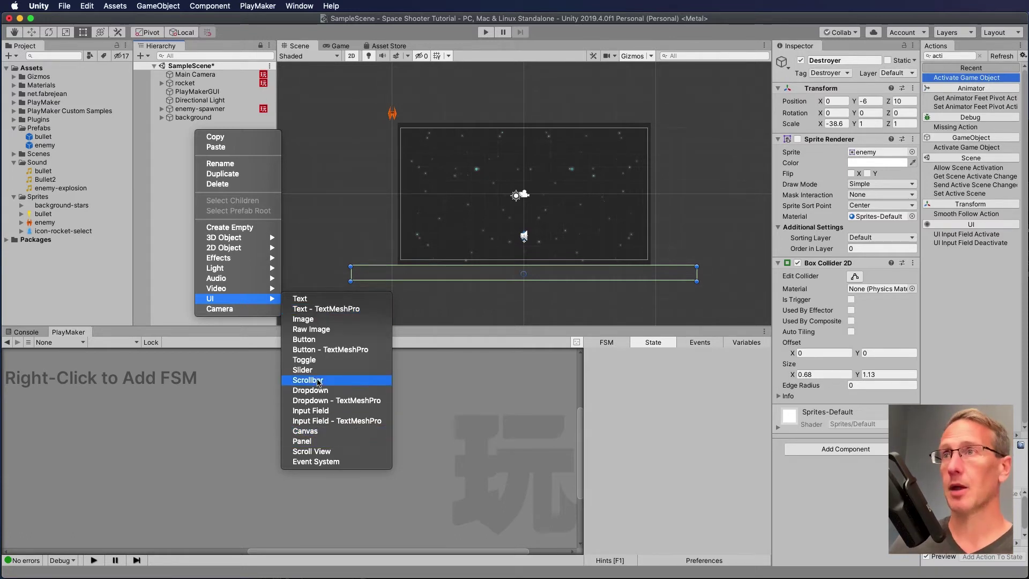
pyautogui.click(330, 309)
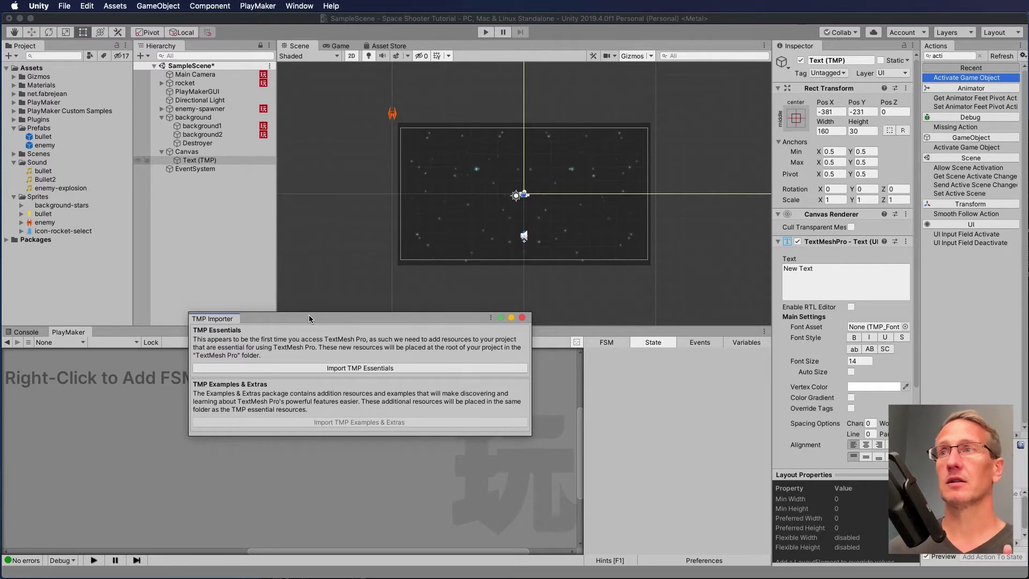
# Step: Rename the Canvas to UI-Score and select its Text (TMP) child
pyautogui.click(521, 317)
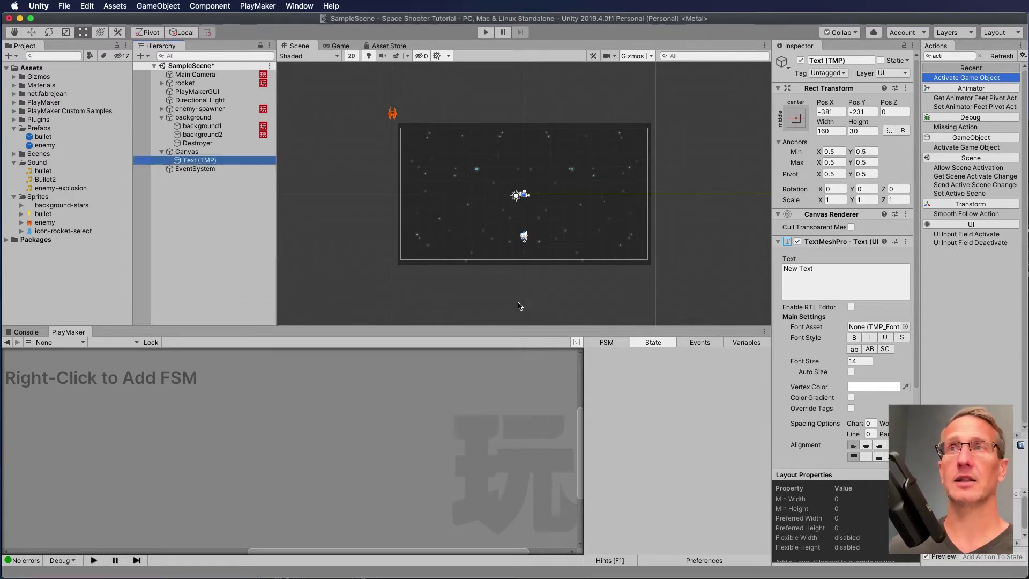
pyautogui.click(196, 153)
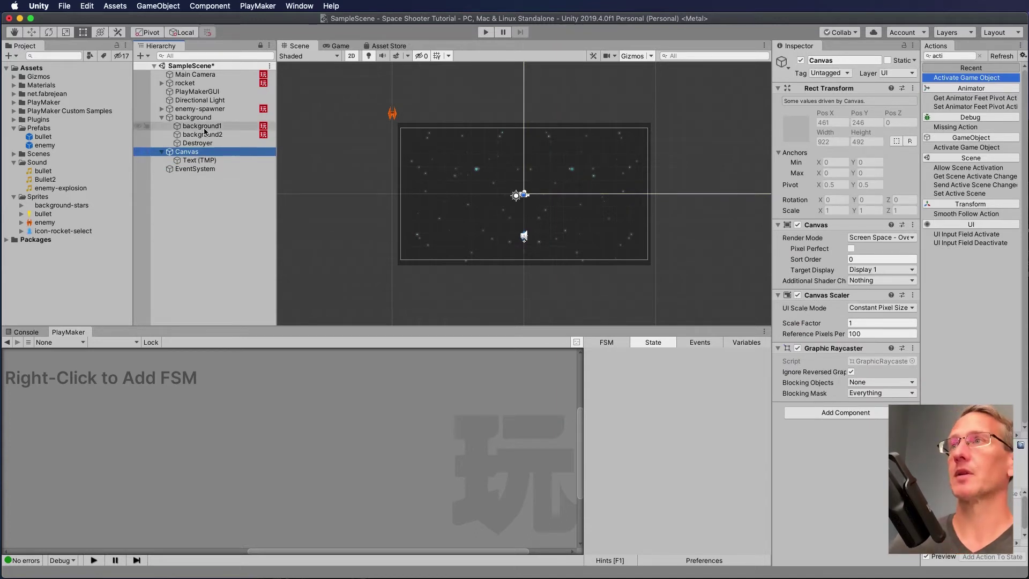
pyautogui.click(198, 154)
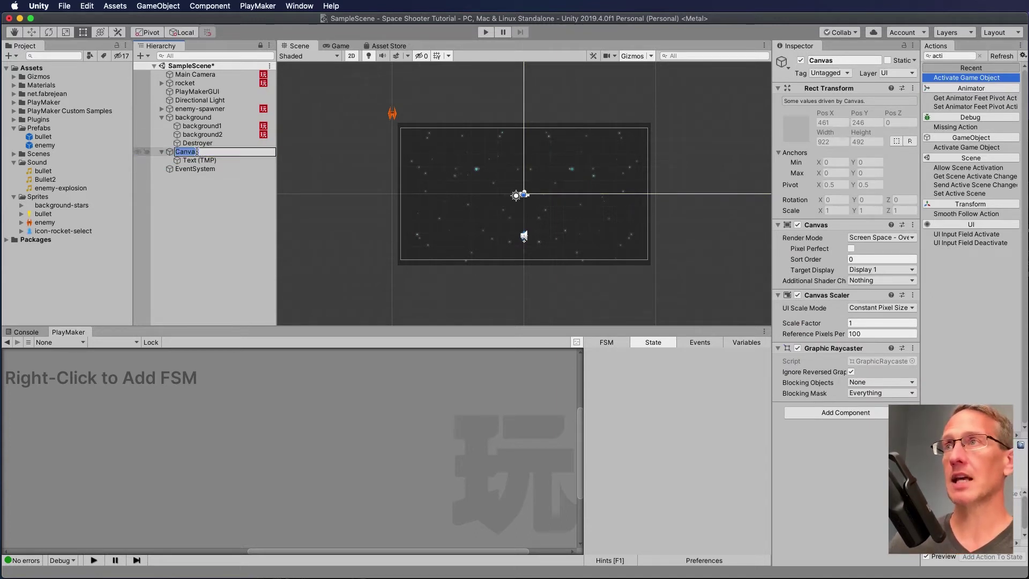
pyautogui.write('UI')
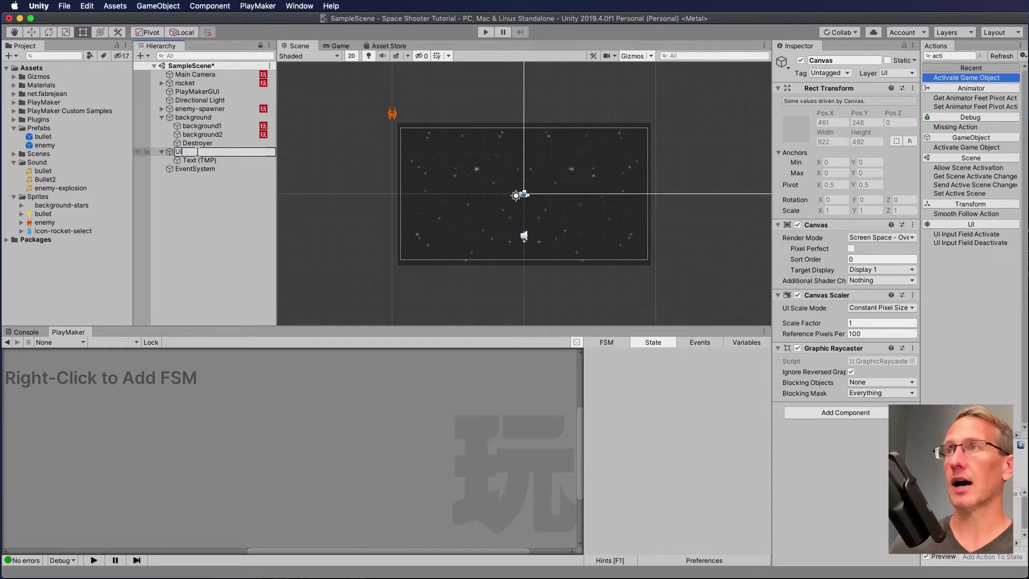
pyautogui.write('-Score')
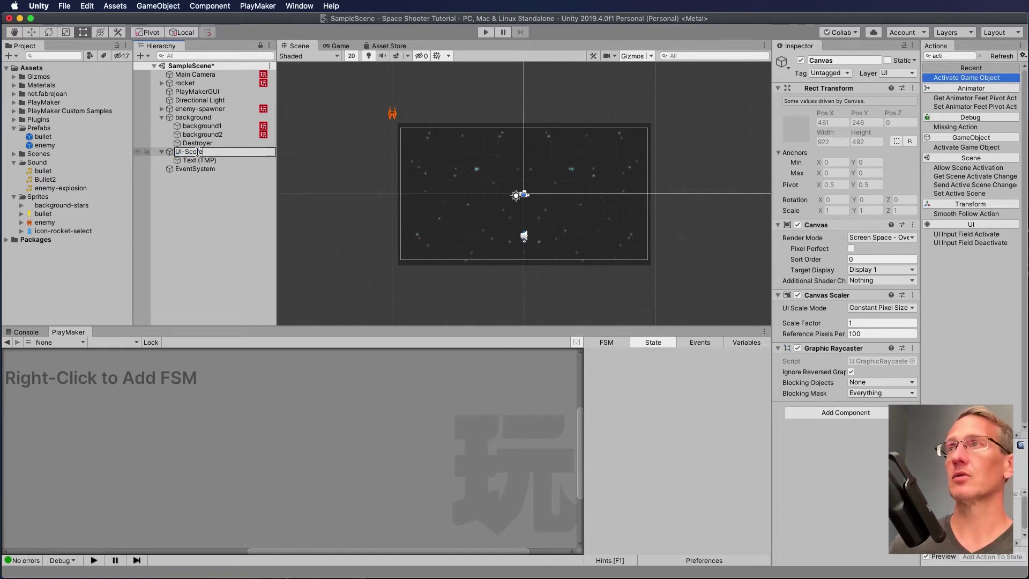
pyautogui.press('Return')
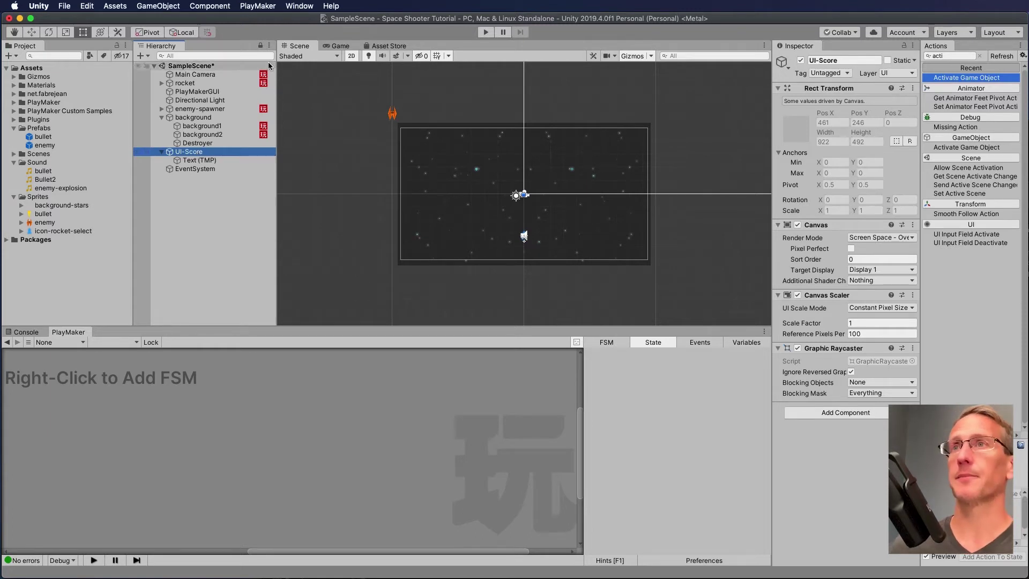
pyautogui.press('Down')
# Step: Move the Text (TMP) pivot to the top, then import TMP Essentials after saving all assets
pyautogui.scroll(-3, 472, 248)
pyautogui.scroll(-10, 471, 253)
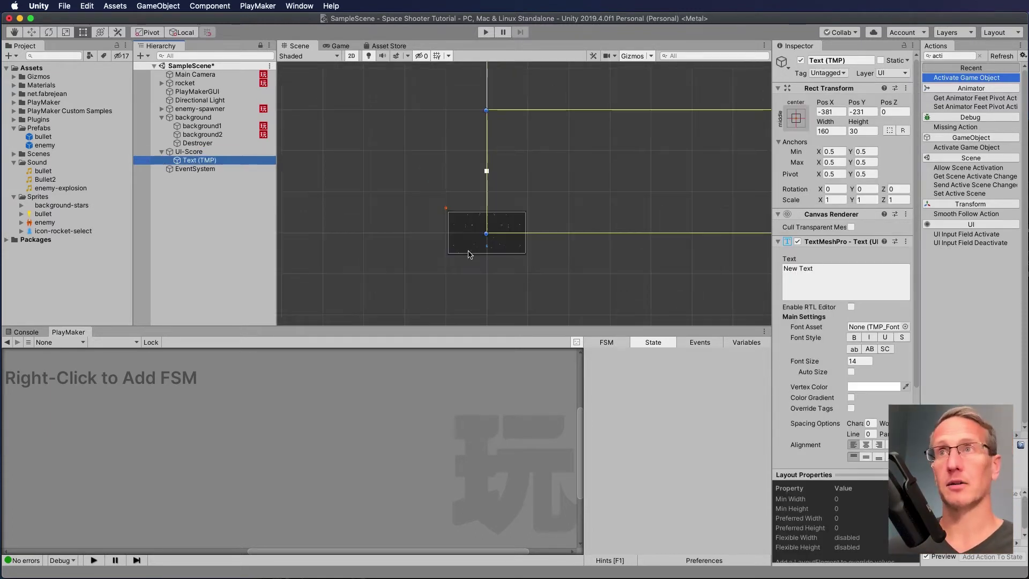
pyautogui.scroll(-1, 465, 253)
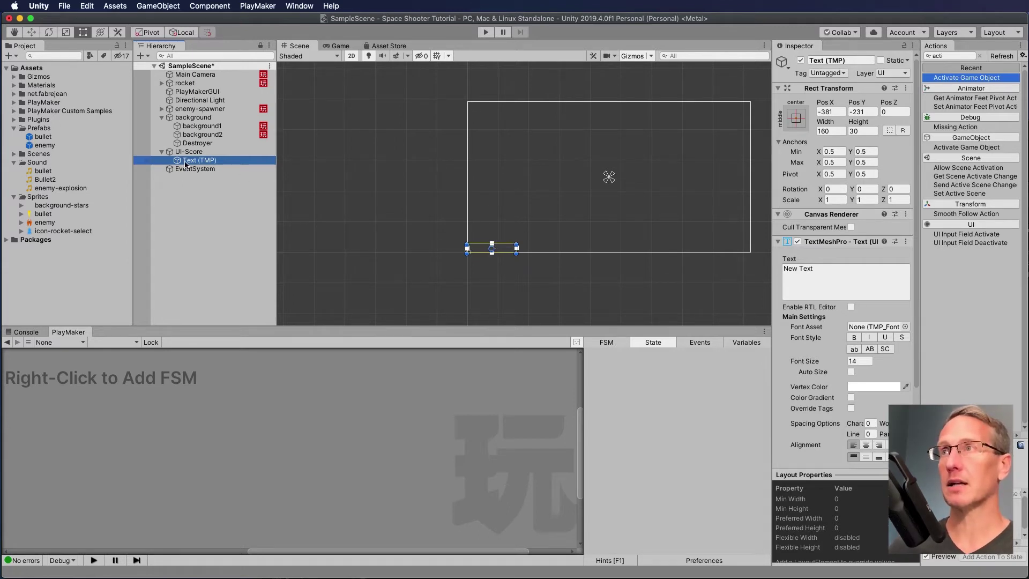
pyautogui.moveTo(492, 248); pyautogui.dragTo(494, 244)
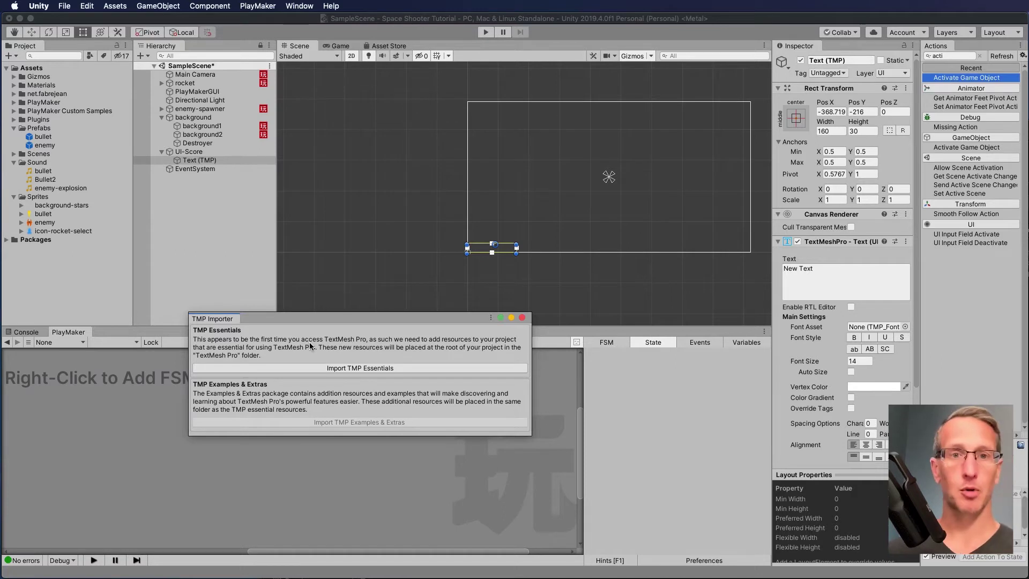
pyautogui.click(349, 367)
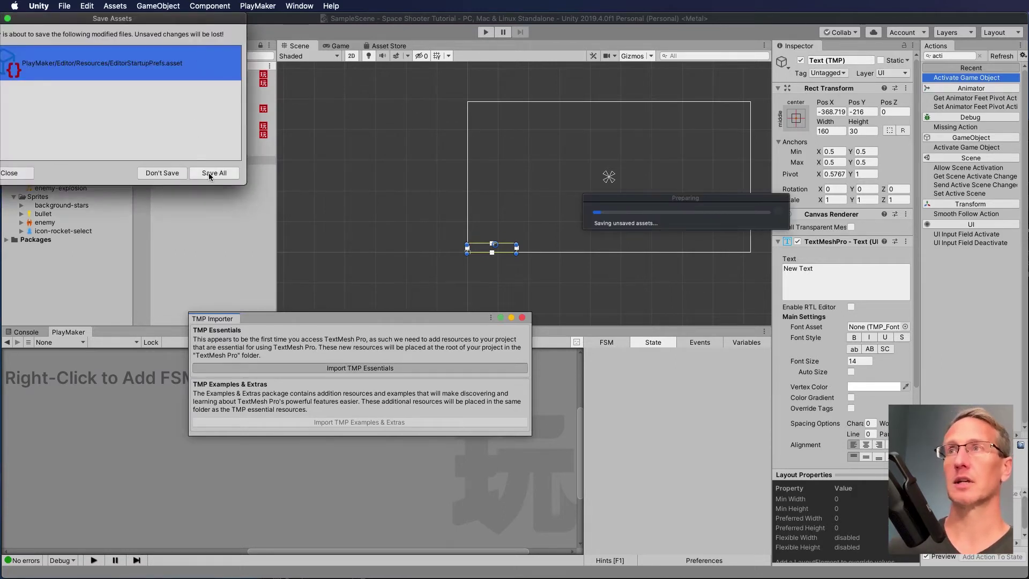
pyautogui.click(207, 172)
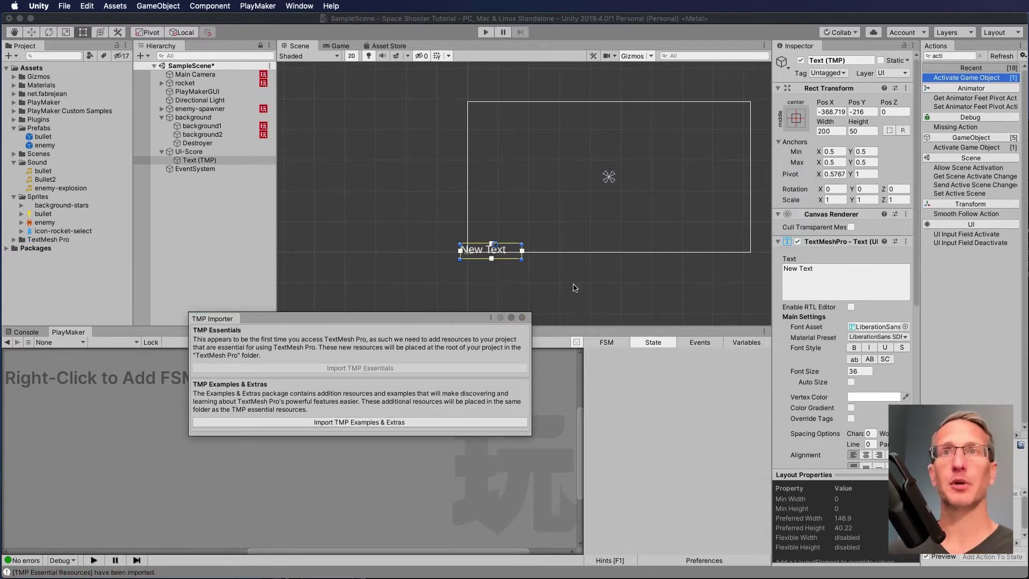
# Step: Place the score text in the canvas top-left corner (X -322, Y 228), checking the Game view
pyautogui.click(522, 317)
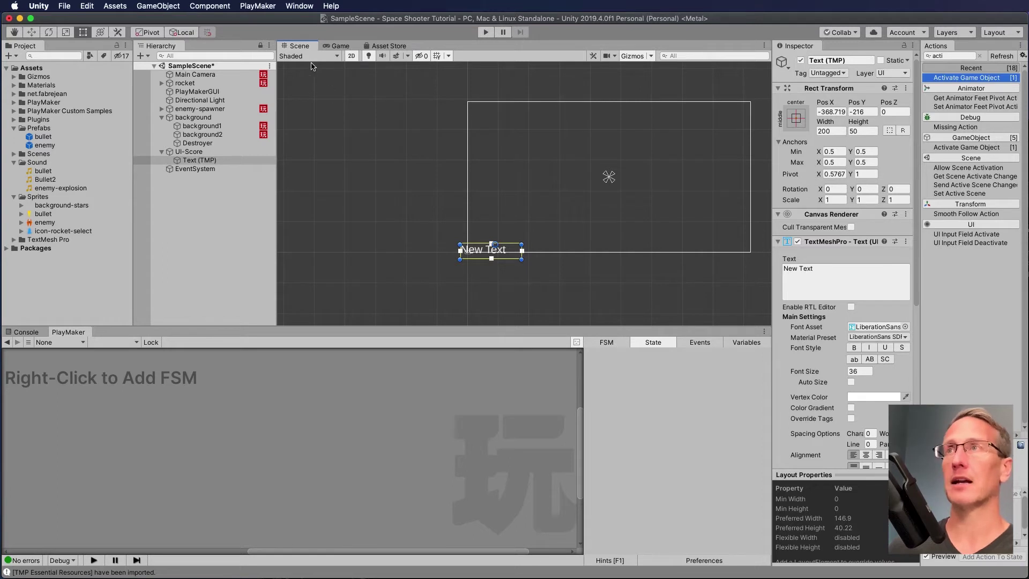
pyautogui.click(328, 46)
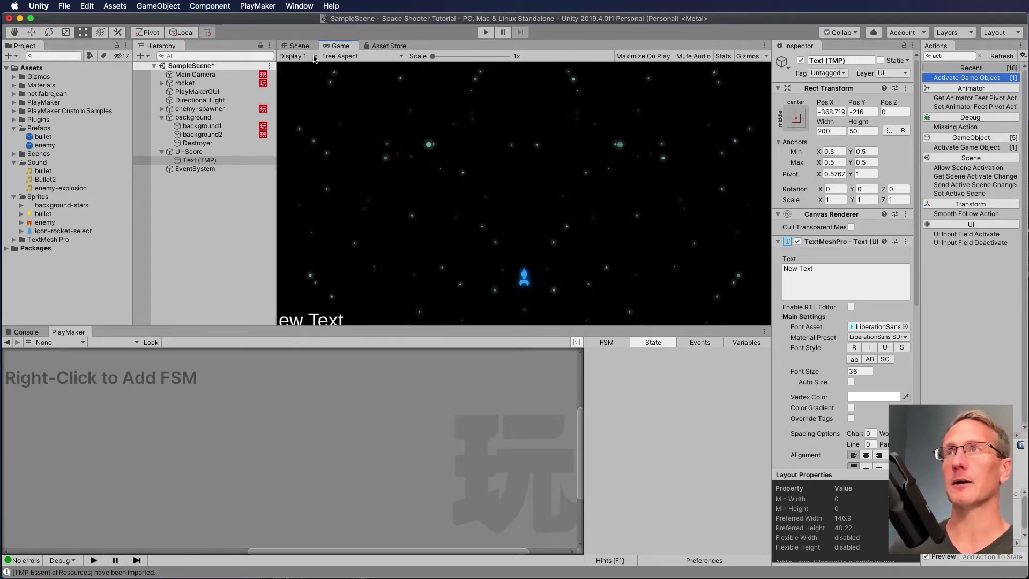
pyautogui.click(300, 46)
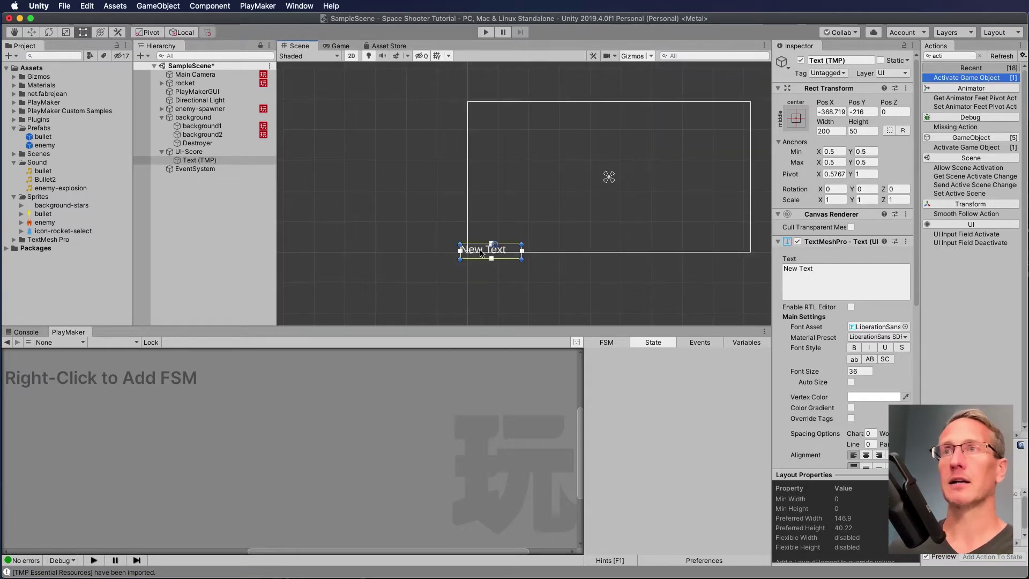
pyautogui.moveTo(480, 253); pyautogui.dragTo(597, 179)
pyautogui.click(329, 46)
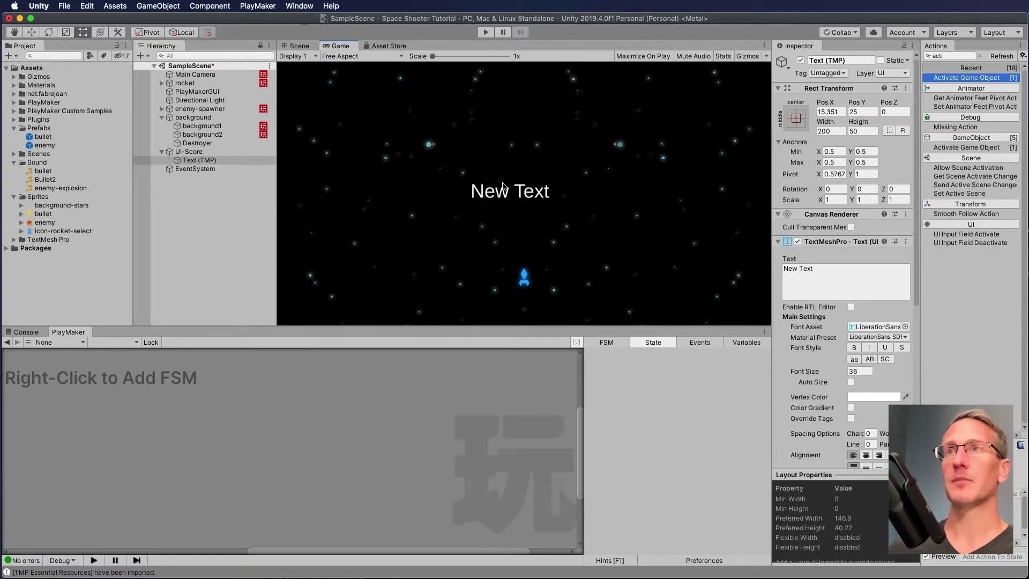
pyautogui.click(298, 46)
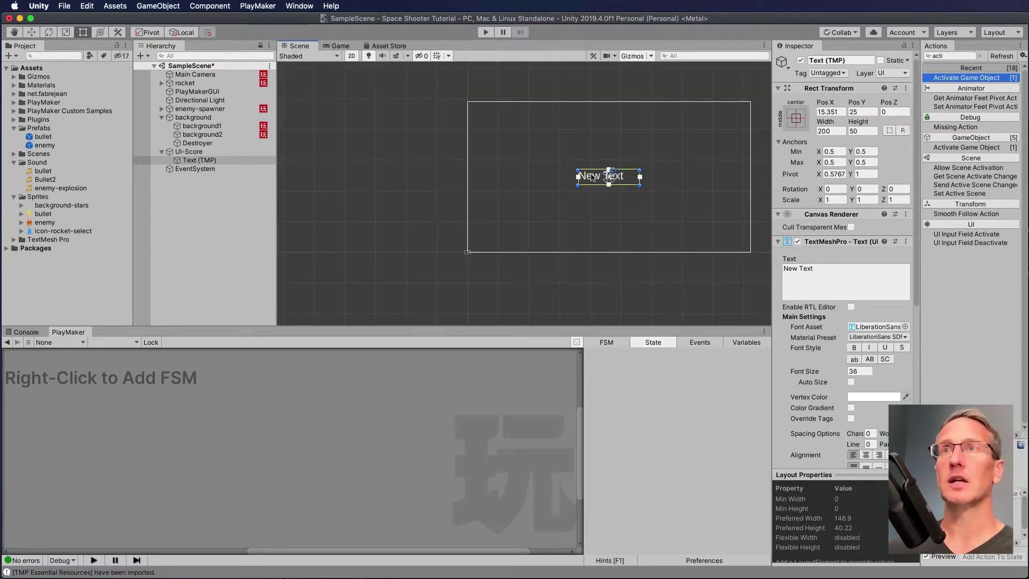
pyautogui.moveTo(589, 180); pyautogui.dragTo(489, 236)
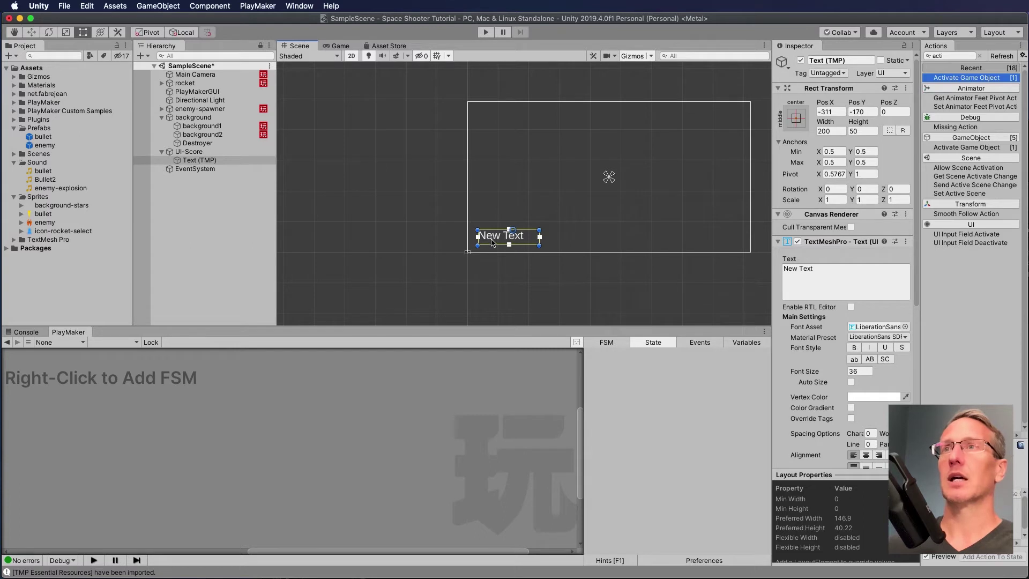
pyautogui.moveTo(492, 242); pyautogui.dragTo(491, 118)
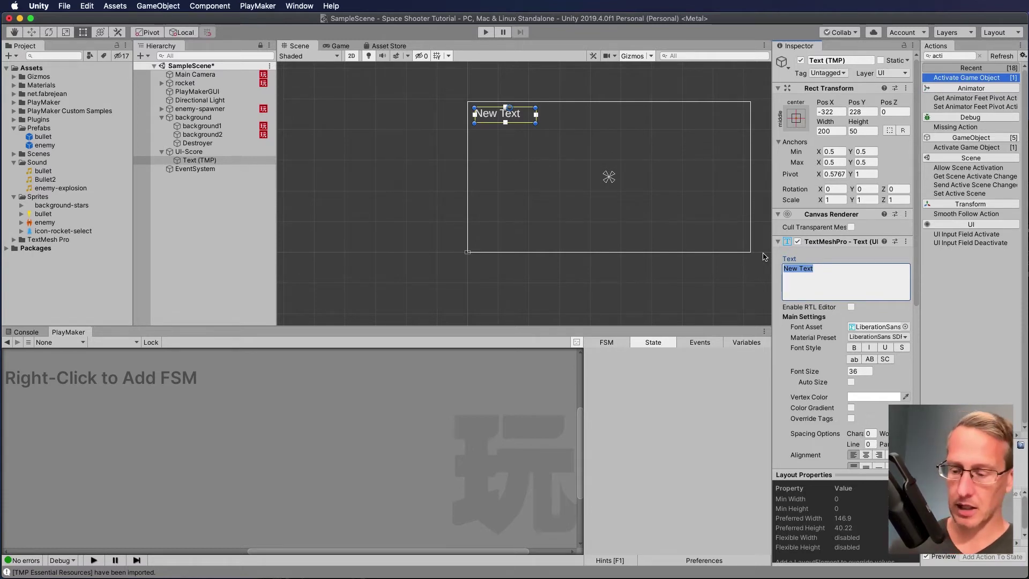
# Step: Replace New Text with a bold XXXXX placeholder and preview it in the Game view
pyautogui.write('XXXXX')
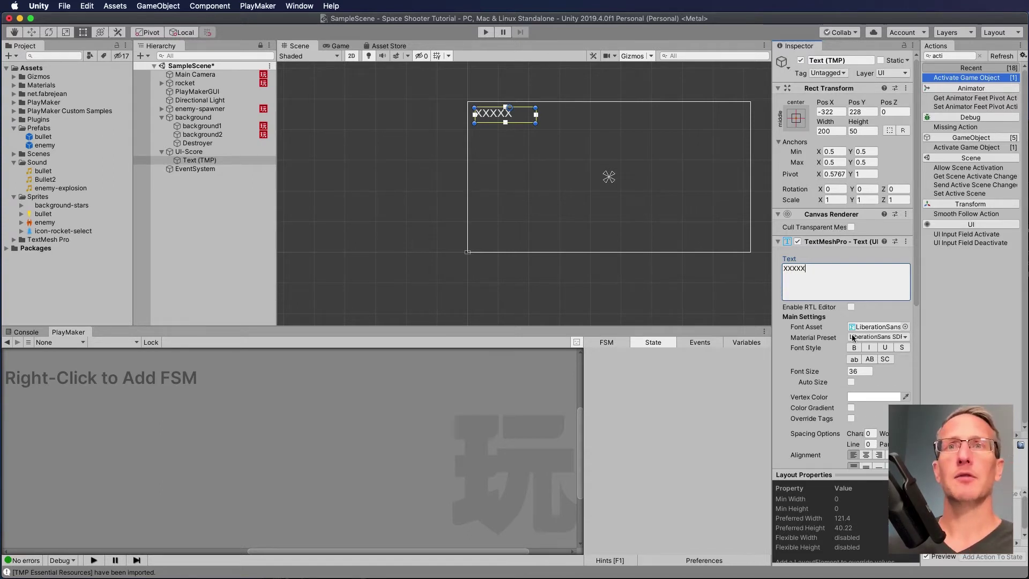
pyautogui.click(855, 348)
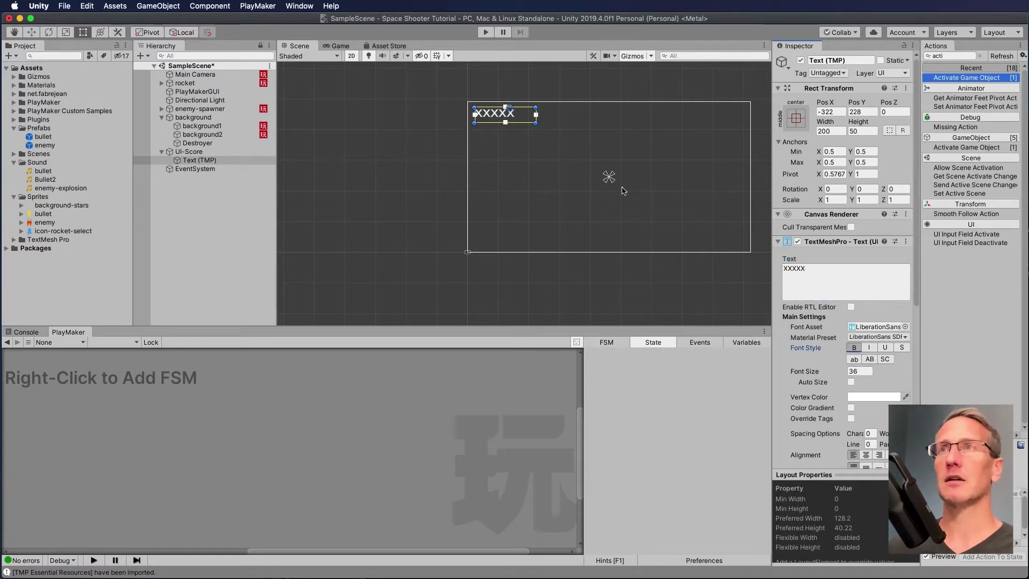
pyautogui.scroll(5, 548, 124)
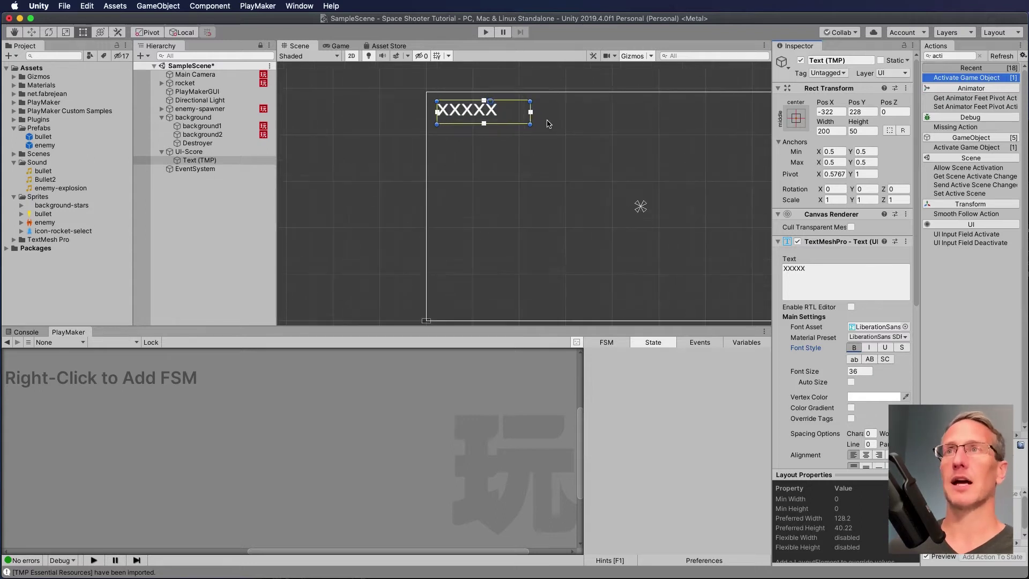
pyautogui.click(341, 46)
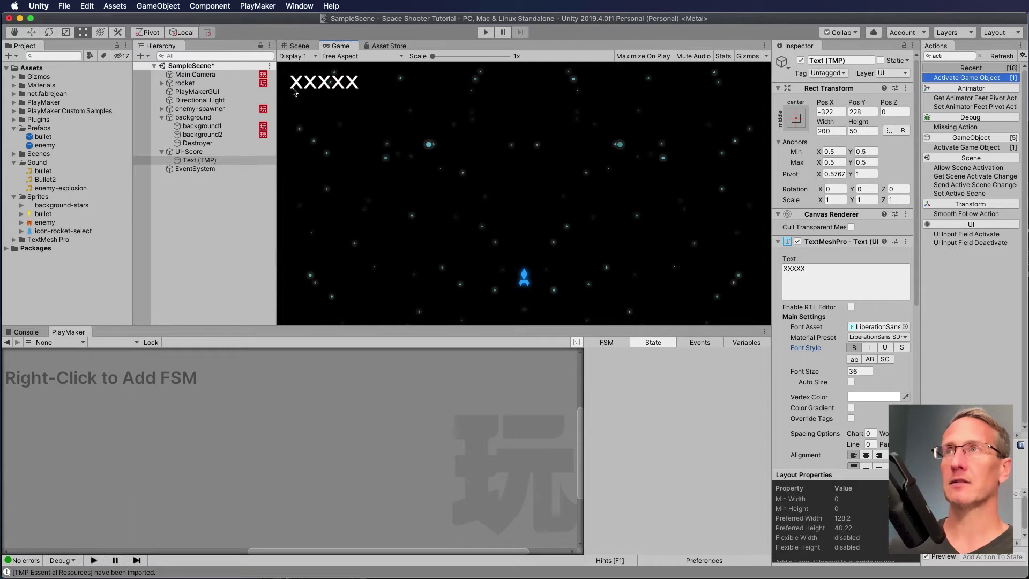
pyautogui.click(298, 46)
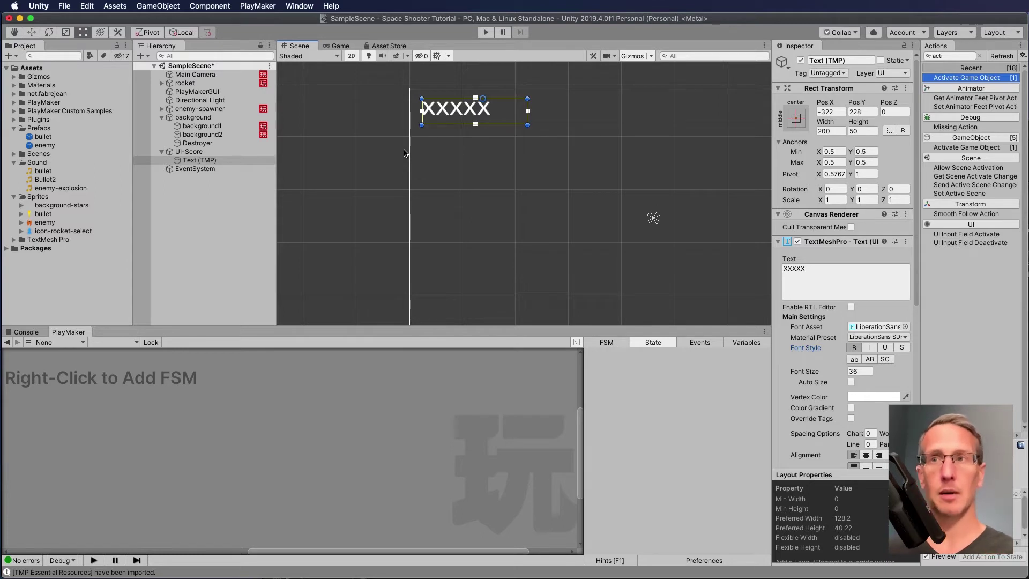
pyautogui.click(211, 152)
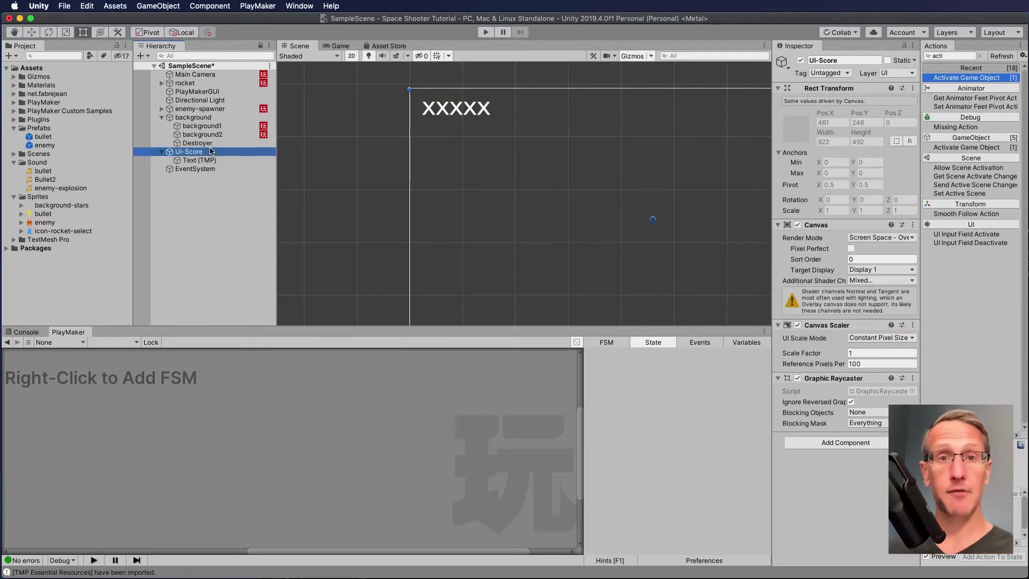
# Step: Add a PlayMaker FSM to UI-Score and rename State 1 to Listener
pyautogui.rightClick(263, 403)
pyautogui.click(280, 411)
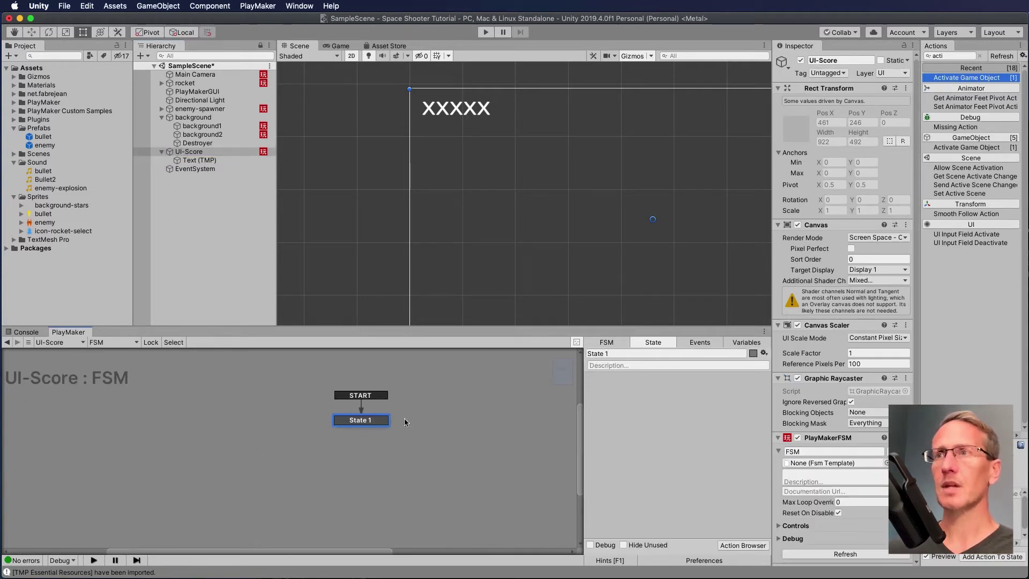
pyautogui.click(594, 354)
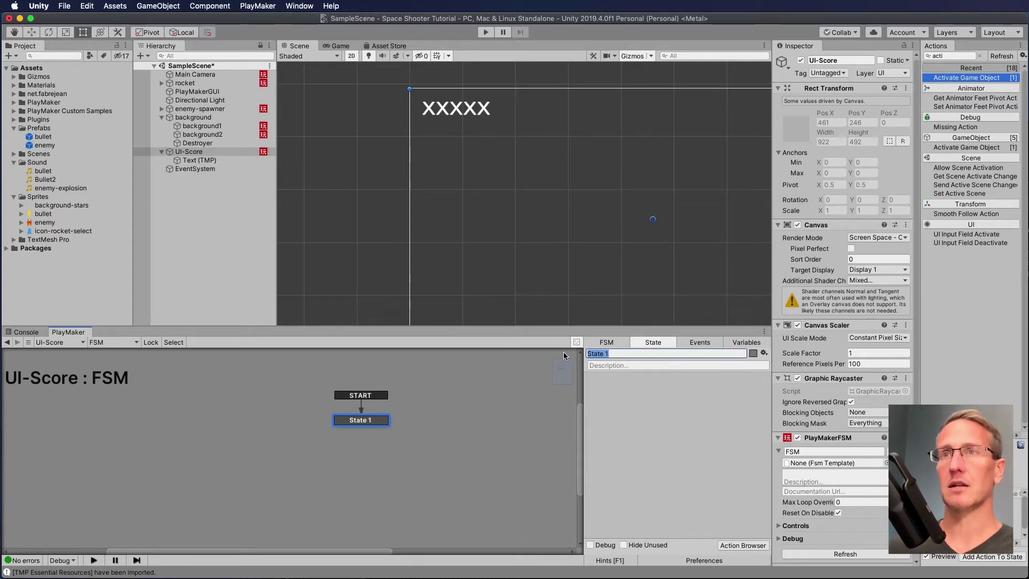
pyautogui.write('Listener')
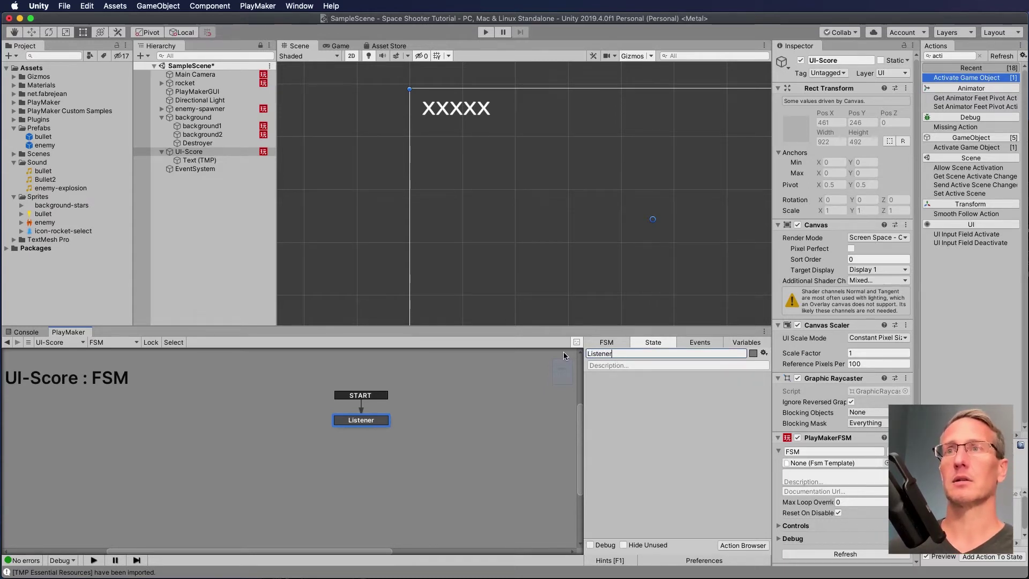
pyautogui.press('Return')
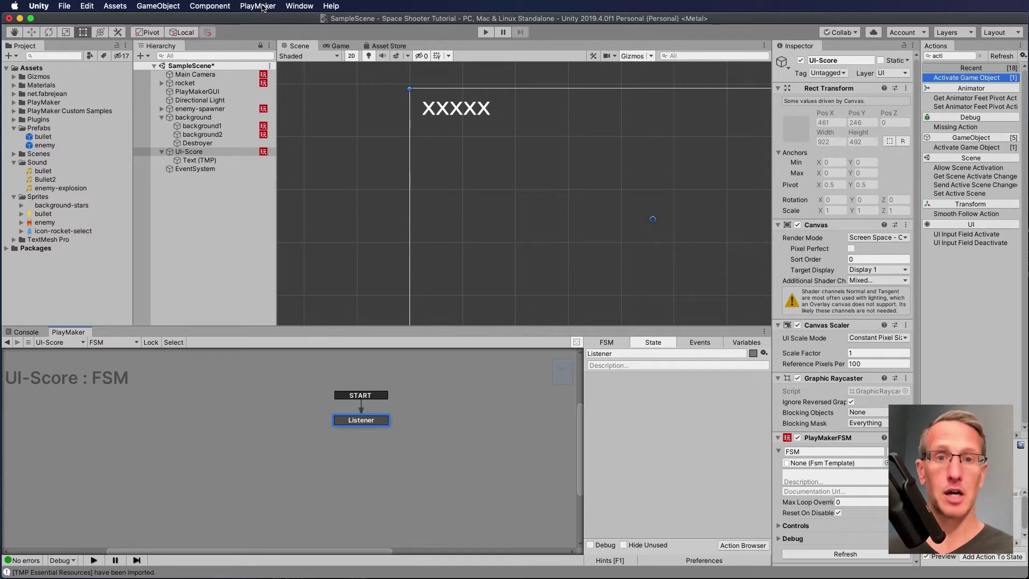
pyautogui.press('BackSpace')
pyautogui.press('BackSpace')
pyautogui.press('BackSpace')
pyautogui.press('BackSpace')
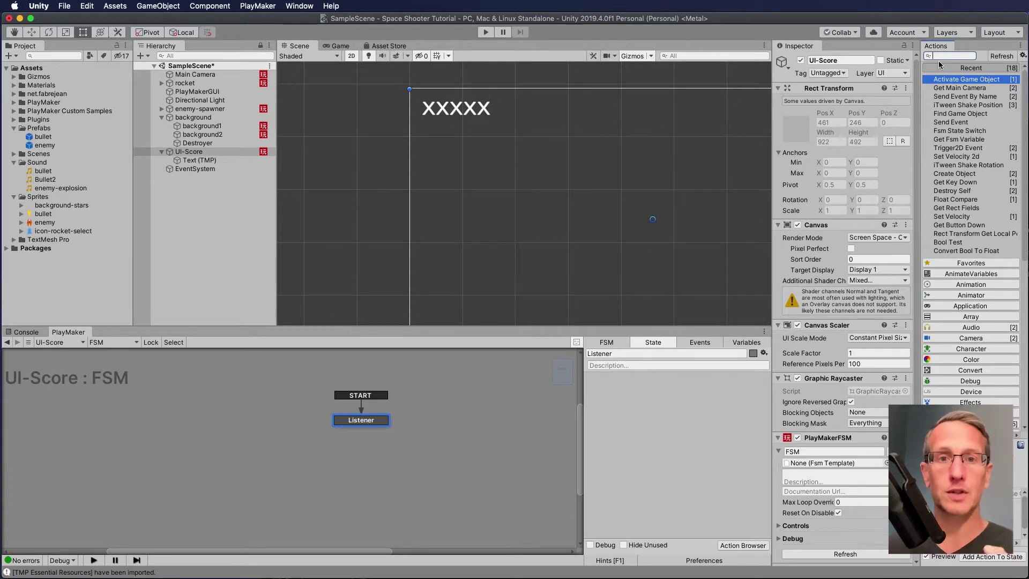
# Step: Search 'conv' and add Convert Int To String to the Listener state
pyautogui.moveTo(959, 96); pyautogui.dragTo(750, 463)
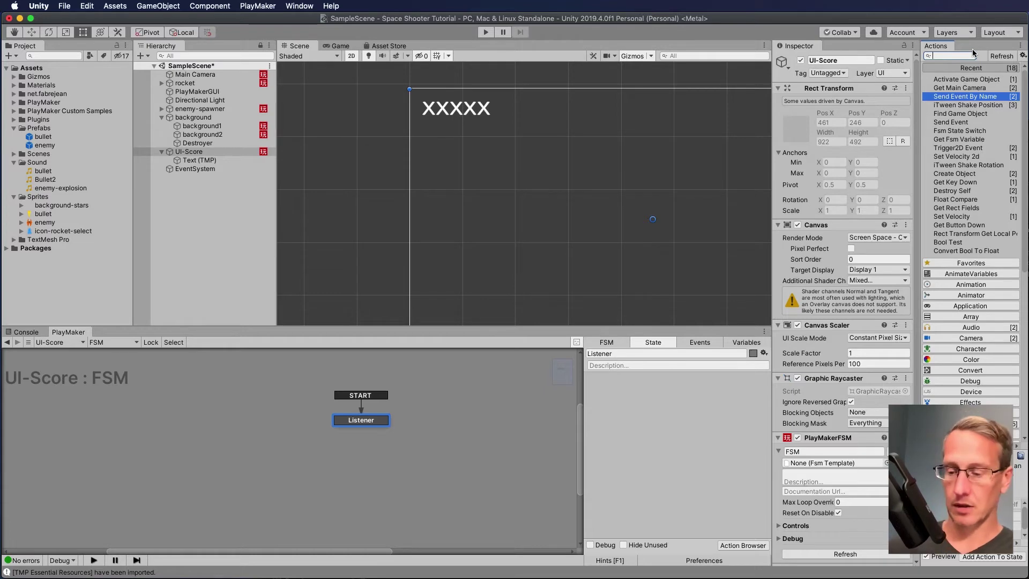
pyautogui.write('conv')
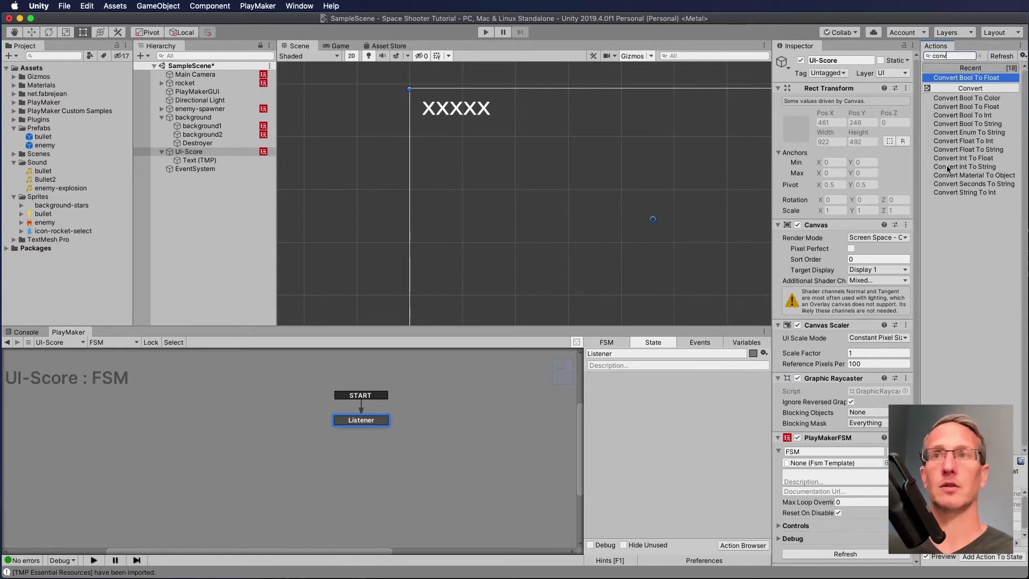
pyautogui.moveTo(948, 169); pyautogui.dragTo(651, 390)
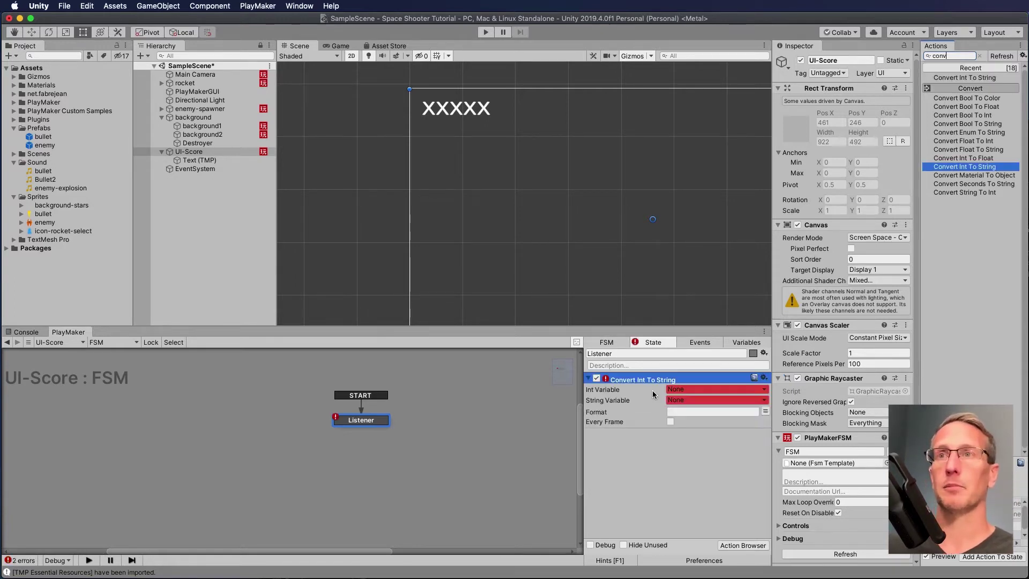
pyautogui.click(645, 451)
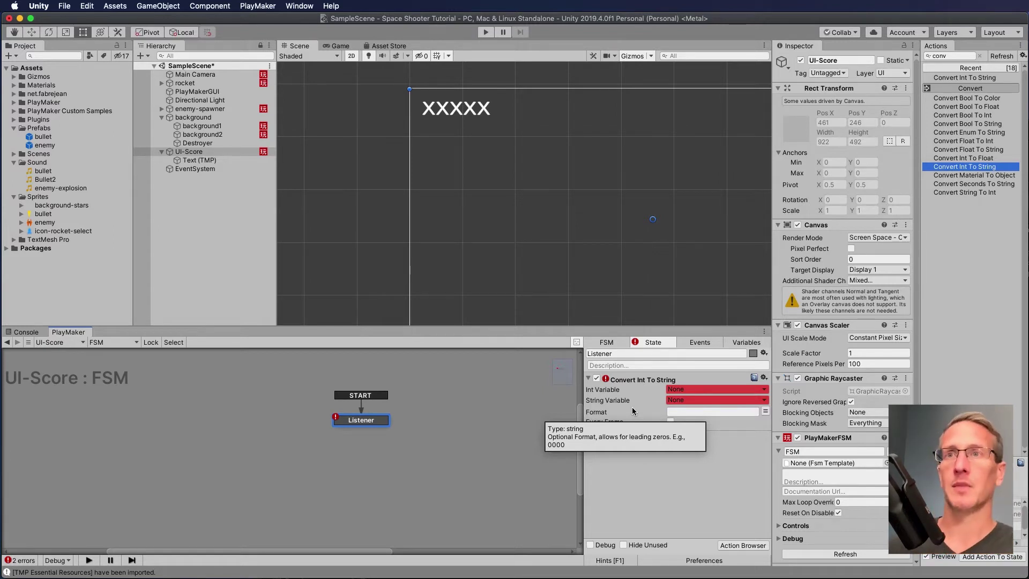
# Step: Create a new global Int variable named Score as the Int Variable input
pyautogui.click(676, 391)
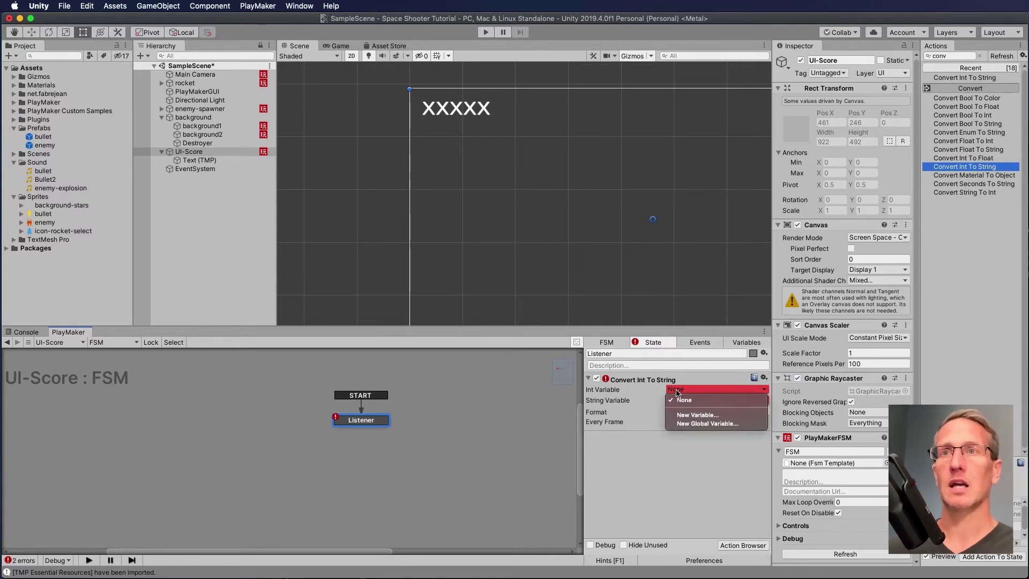
pyautogui.click(681, 425)
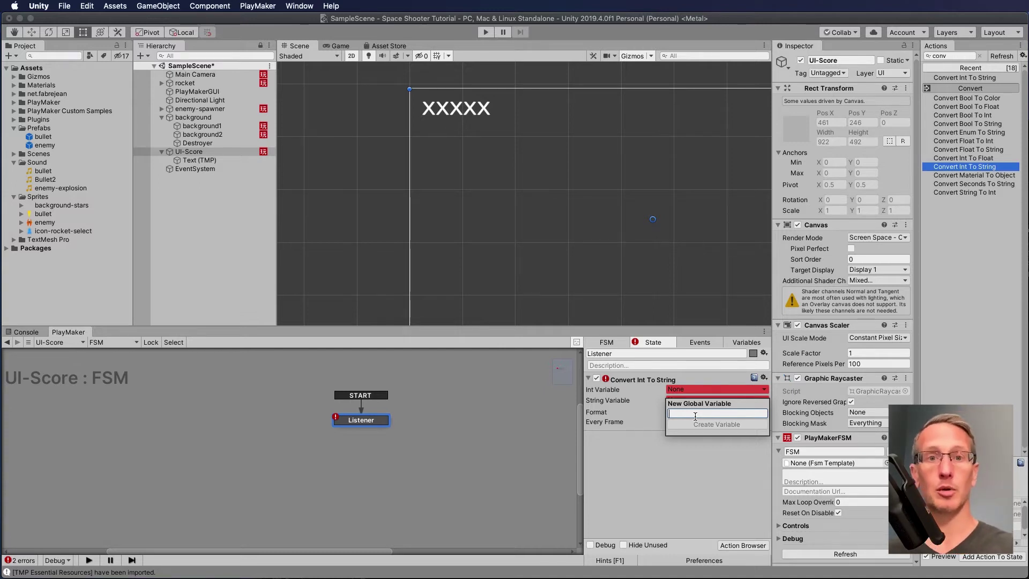
pyautogui.write('Score')
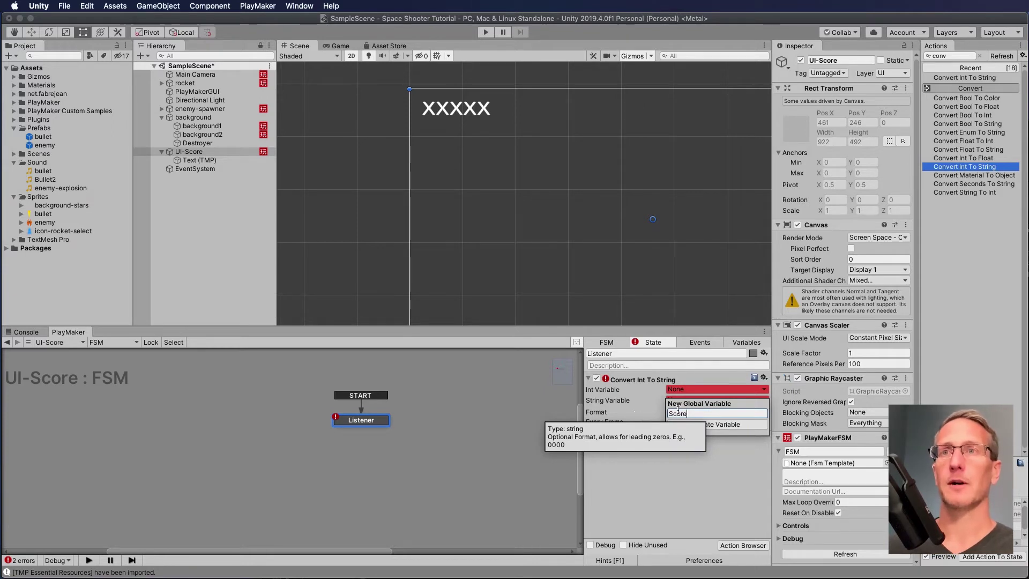
pyautogui.click(724, 424)
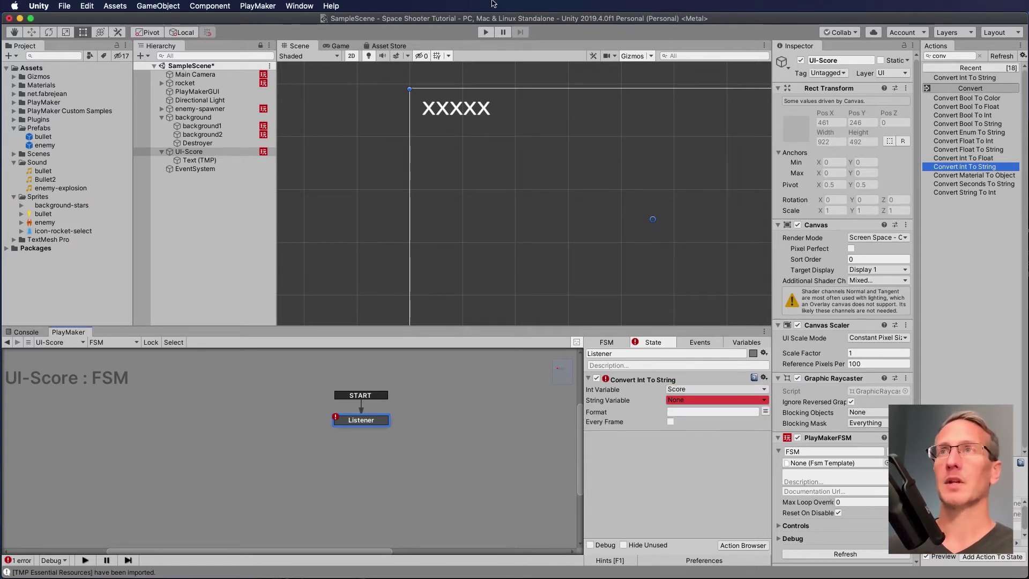
# Step: Dock the Global Variables window bottom-left beside the FSM graph
pyautogui.moveTo(258, 6)
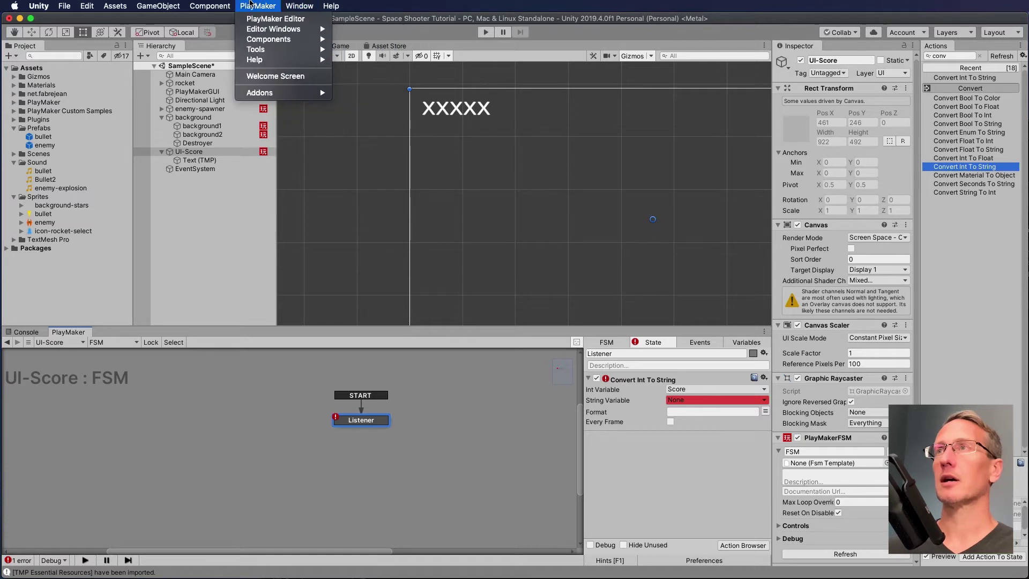
pyautogui.moveTo(300, 29)
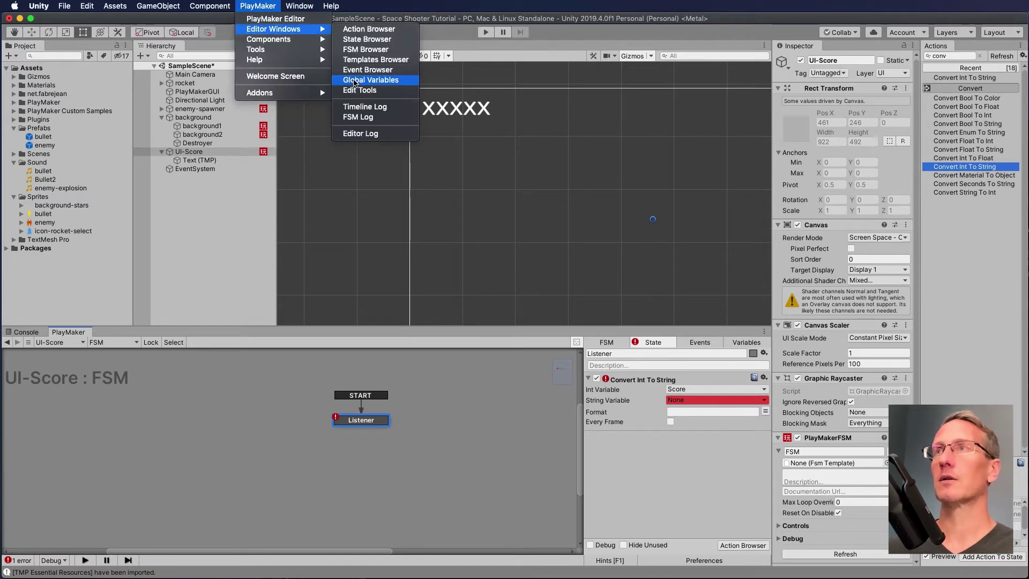
pyautogui.click(370, 80)
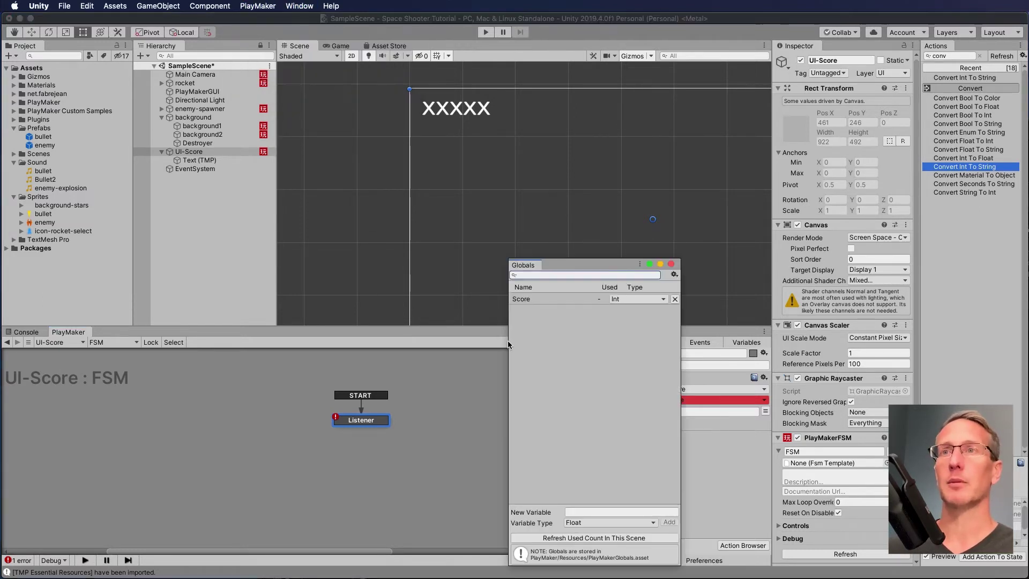
pyautogui.click(543, 298)
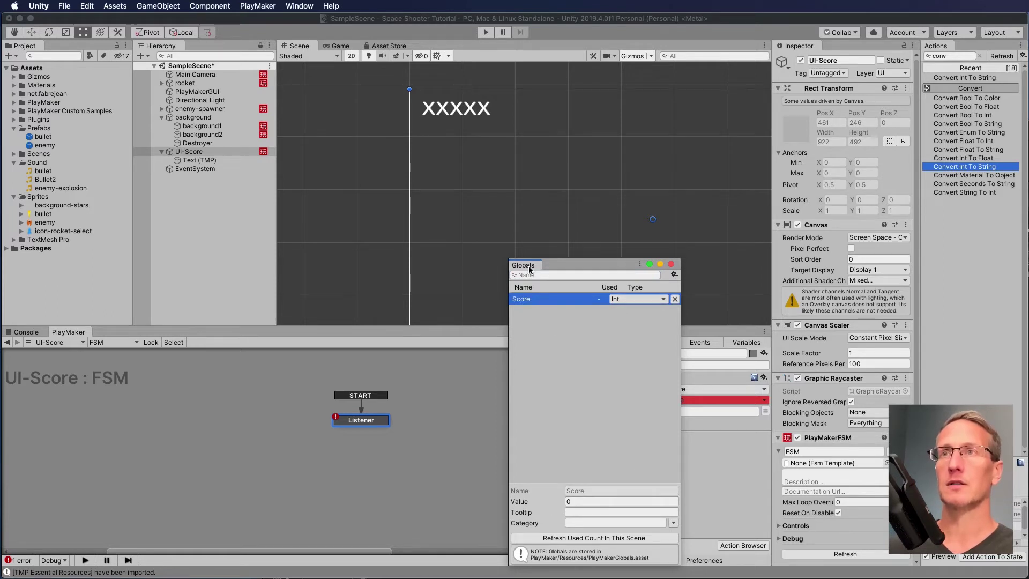
pyautogui.moveTo(529, 263); pyautogui.dragTo(36, 400)
pyautogui.moveTo(259, 395); pyautogui.dragTo(148, 393)
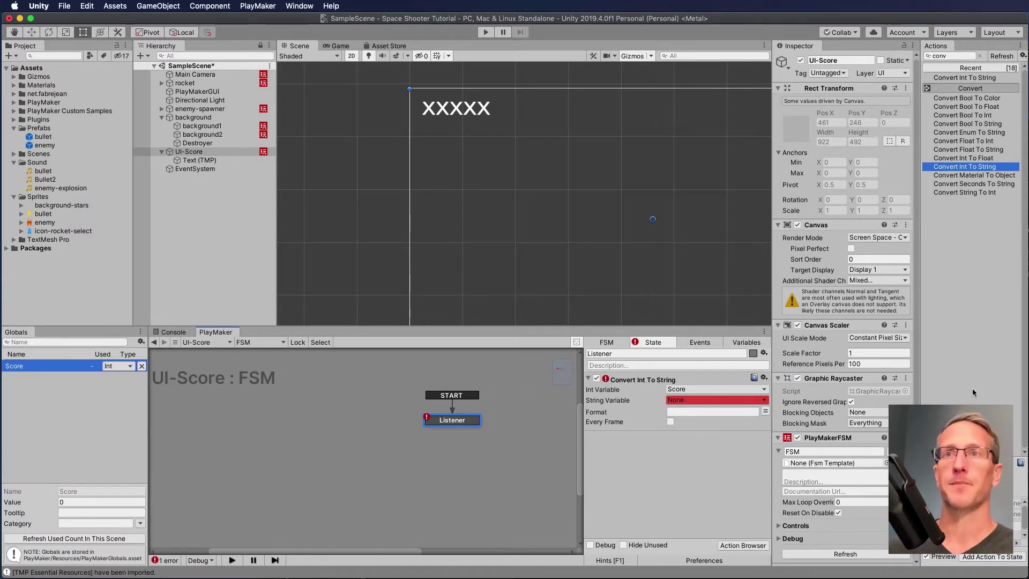
# Step: Store Convert Int To String's output in a new local variable named ScoreCount
pyautogui.click(678, 402)
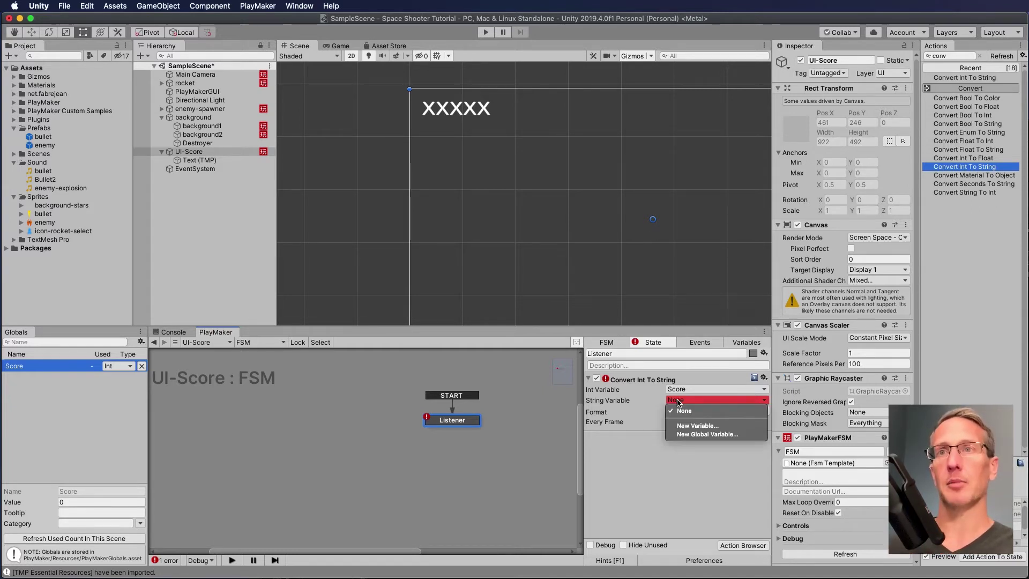
pyautogui.click(686, 426)
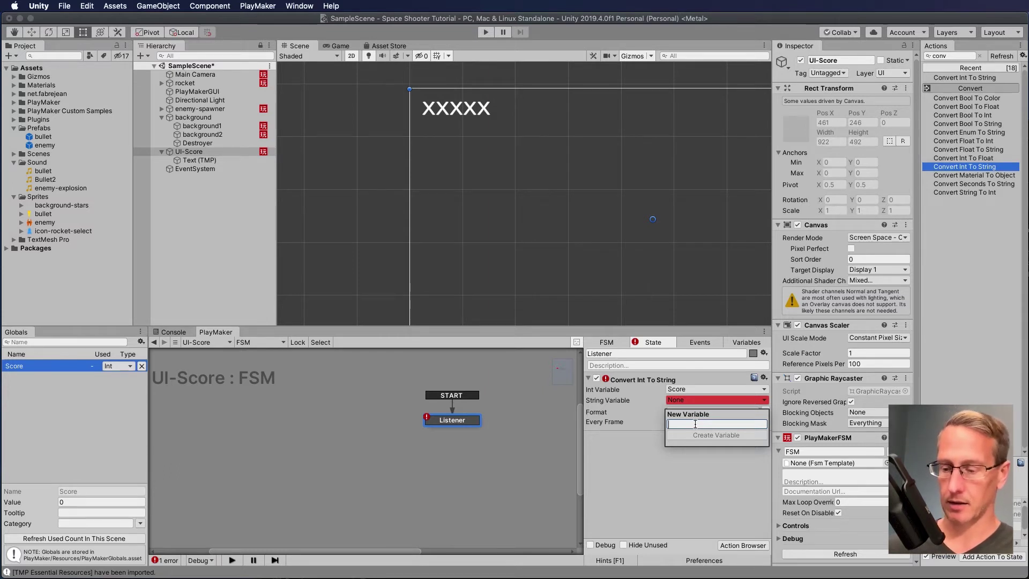
pyautogui.write('ScoreCount')
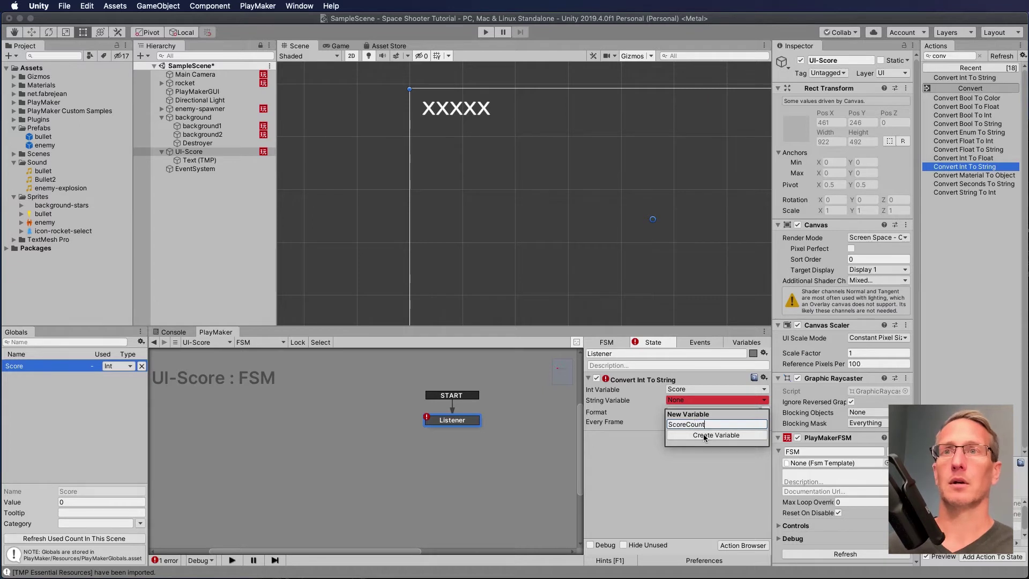
pyautogui.click(703, 434)
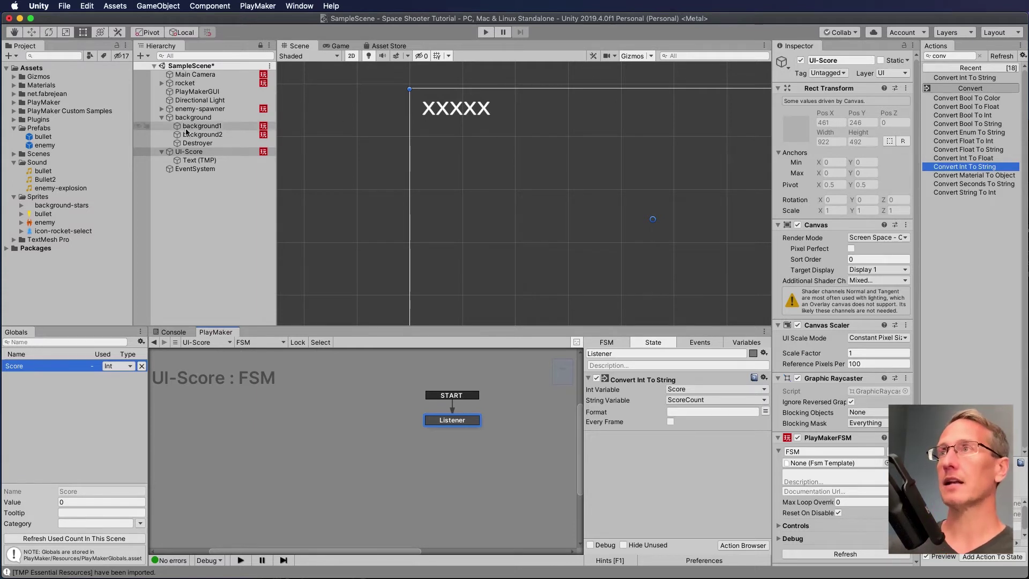
# Step: Rename the Text (TMP) object under UI-Score to Score, then reselect UI-Score
pyautogui.click(185, 161)
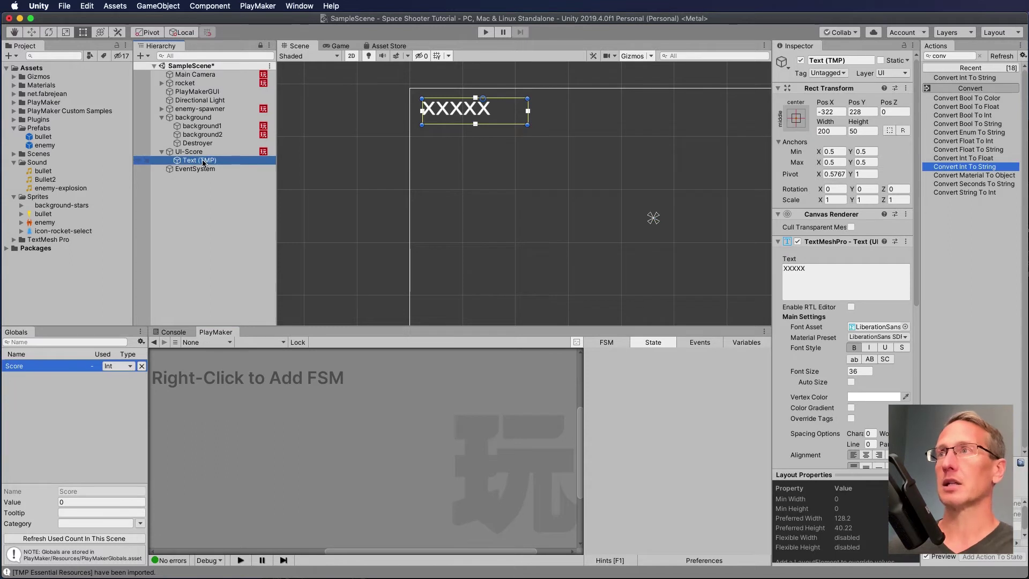
pyautogui.click(203, 161)
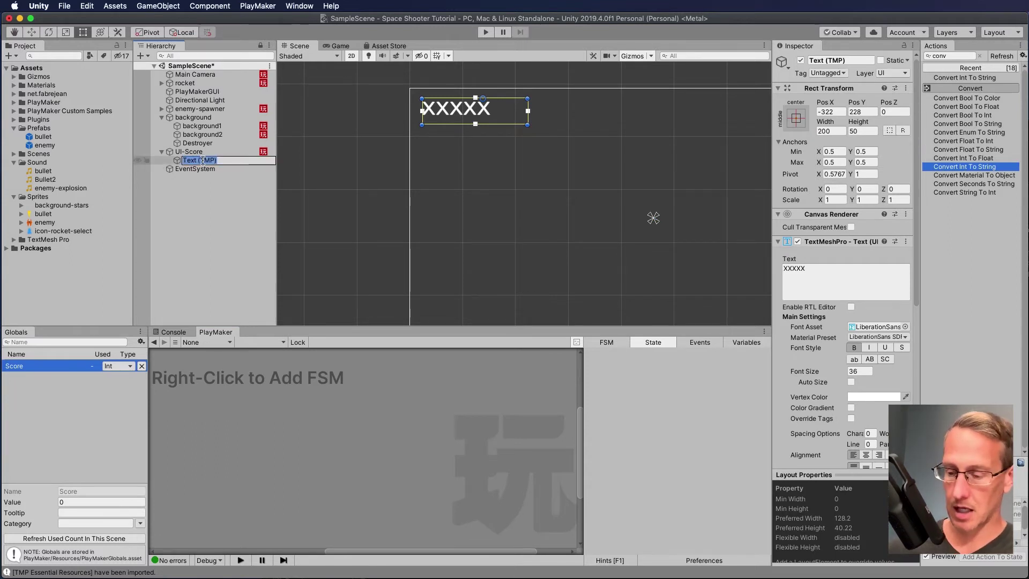
pyautogui.write('Score')
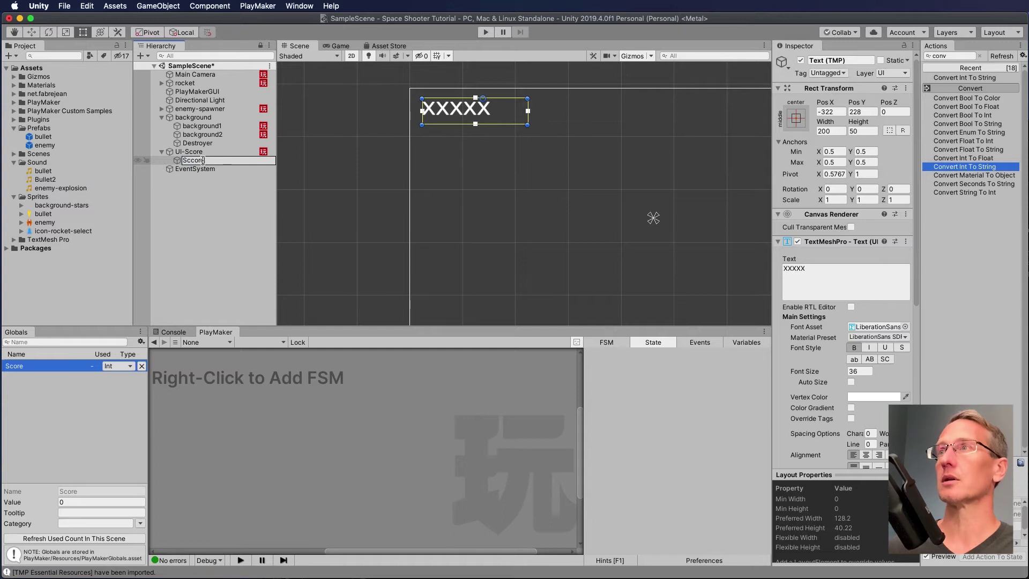
pyautogui.press('Return')
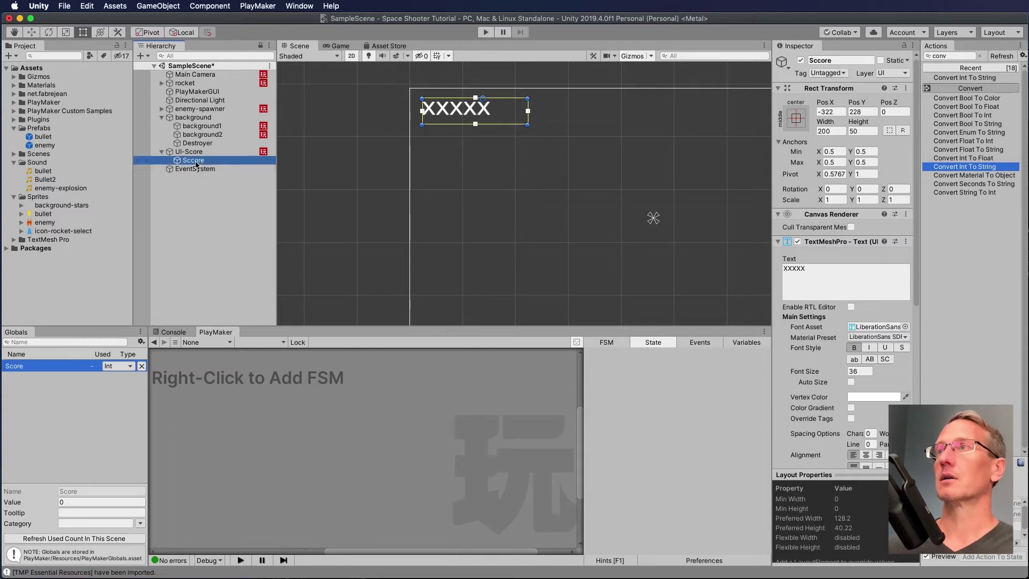
pyautogui.click(230, 187)
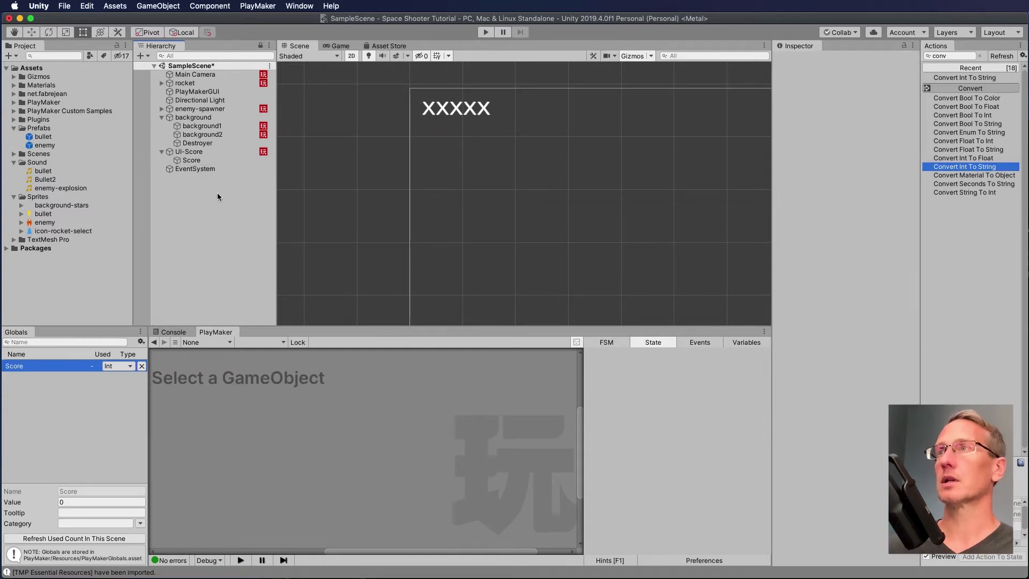
pyautogui.click(197, 161)
pyautogui.click(192, 153)
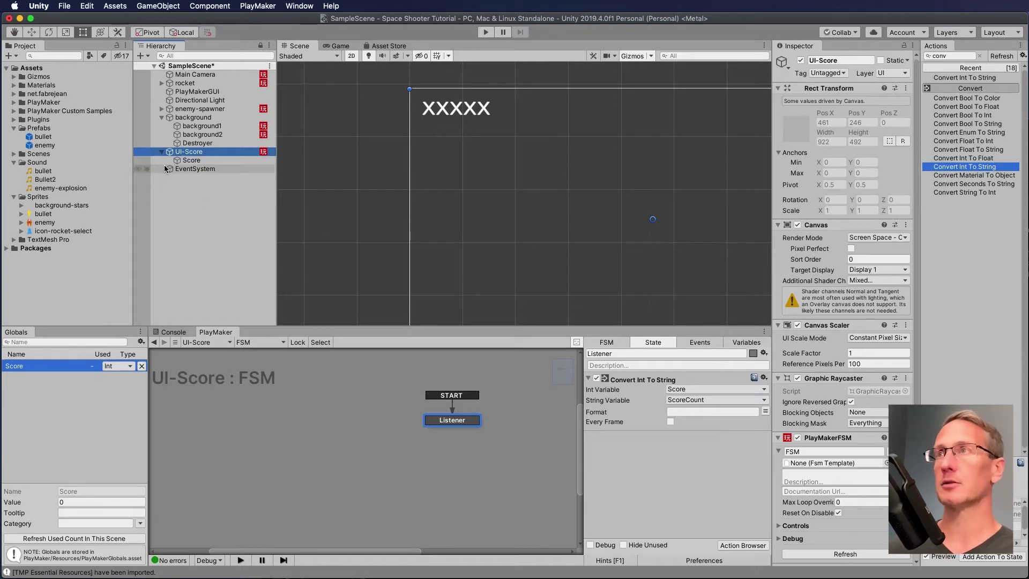
# Step: Drop the Score object into the Listener state as a TextMeshProUGUI Set Property action
pyautogui.moveTo(191, 160); pyautogui.dragTo(625, 460)
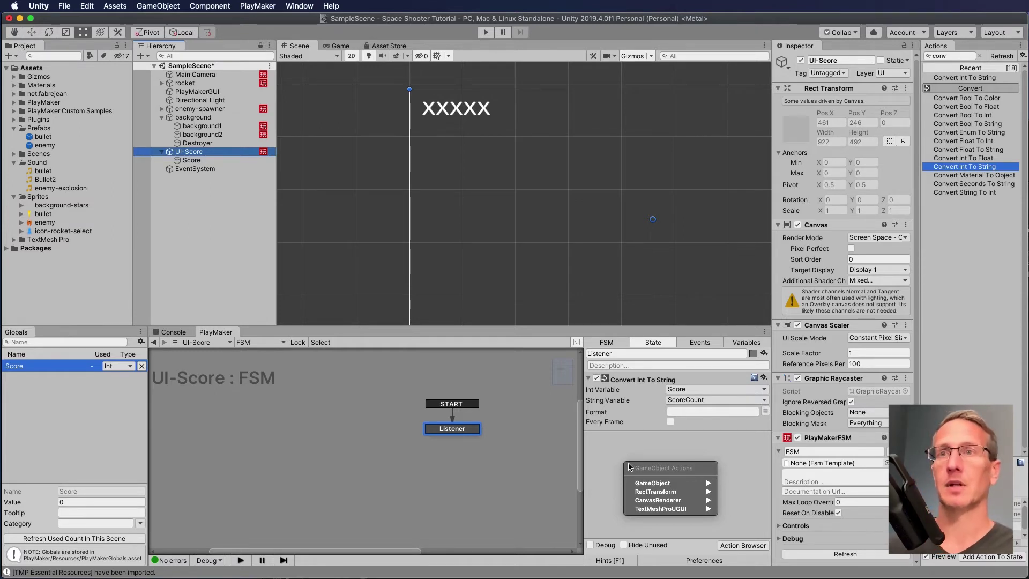
pyautogui.moveTo(641, 482)
pyautogui.moveTo(645, 512)
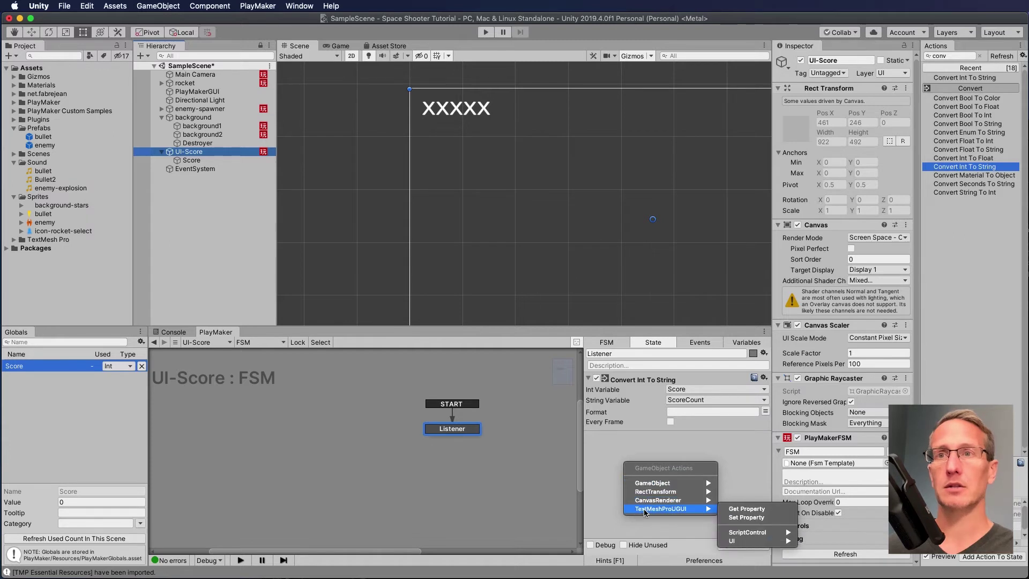
pyautogui.click(737, 518)
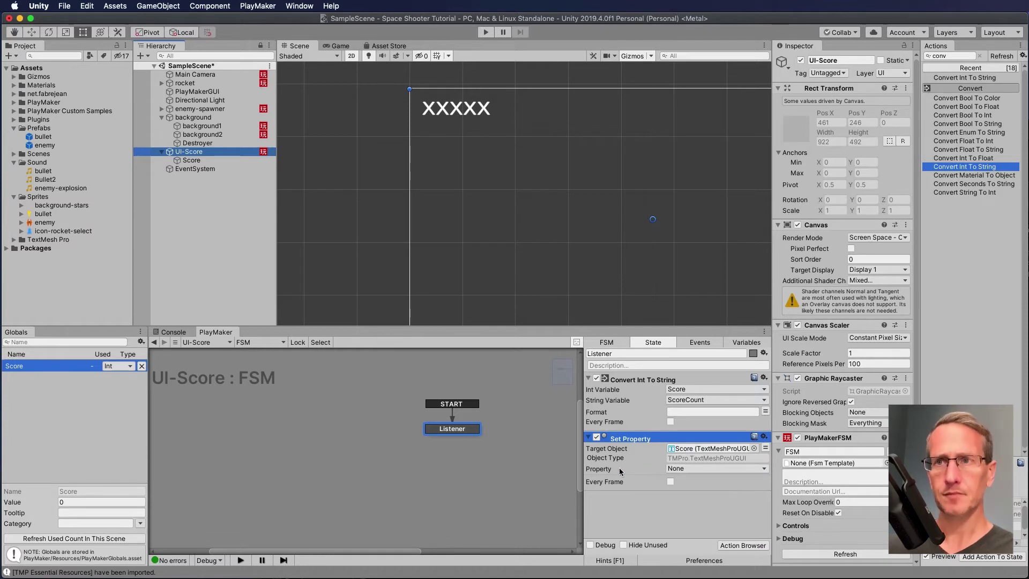
# Step: Set the Set Property action's Property to text, with Set Value from ScoreCount
pyautogui.click(679, 468)
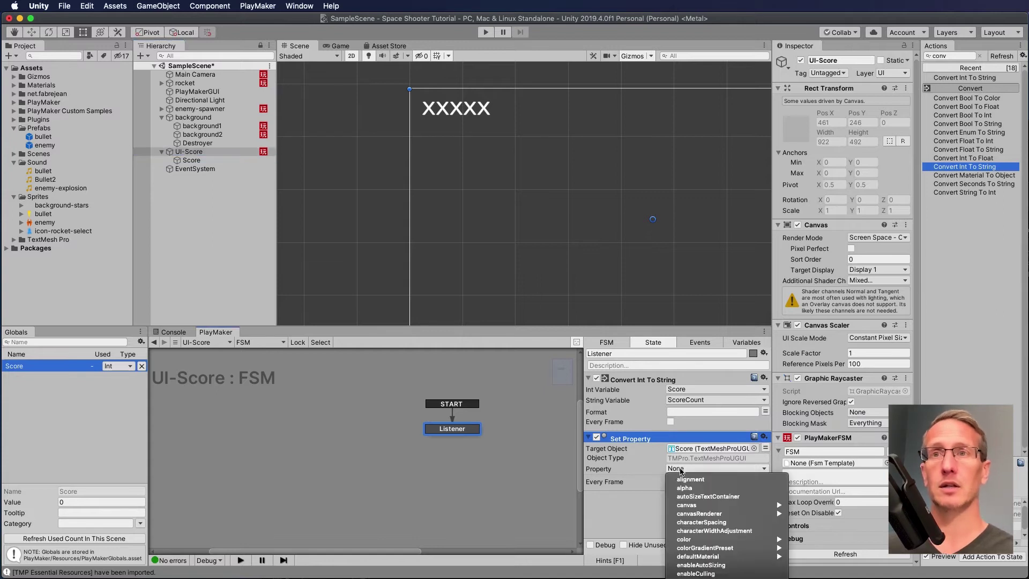
pyautogui.scroll(-10, 744, 480)
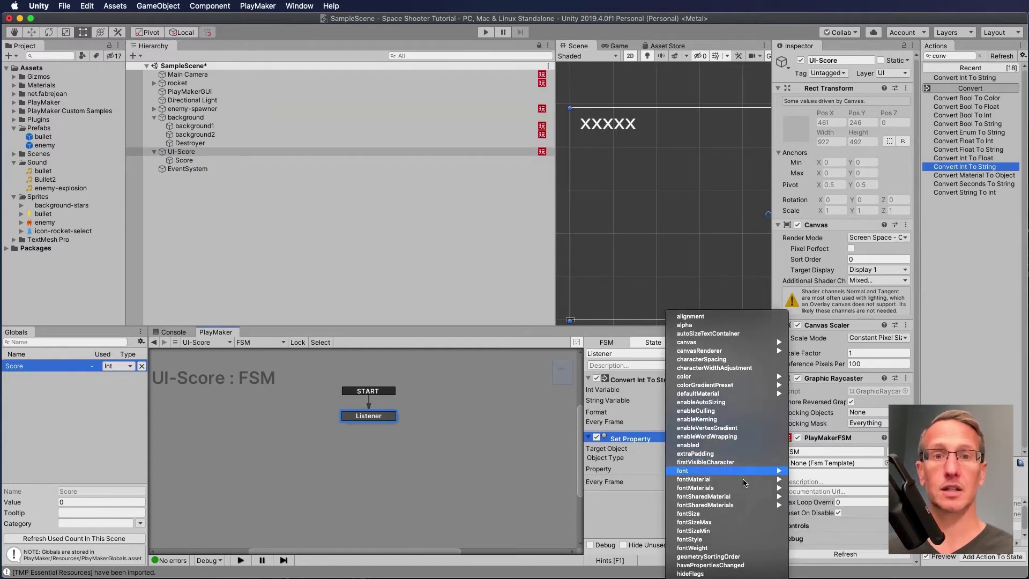
pyautogui.scroll(-5, 744, 480)
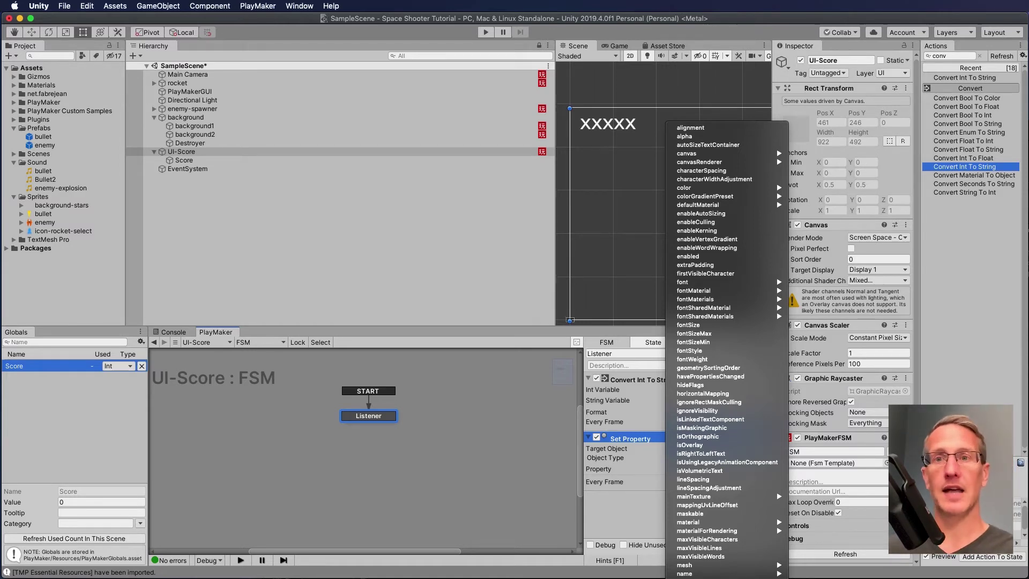
pyautogui.press('Return')
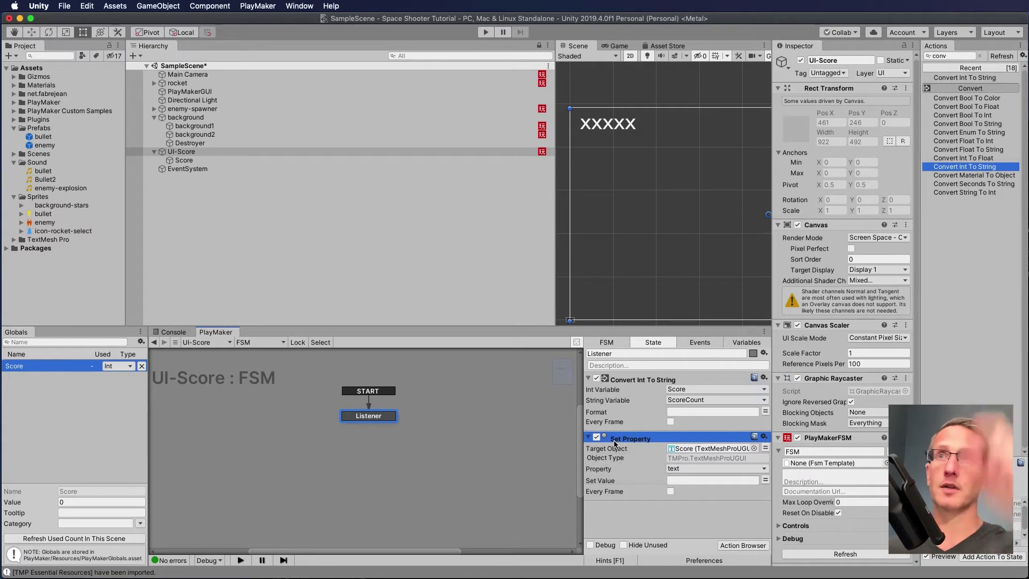
pyautogui.click(765, 480)
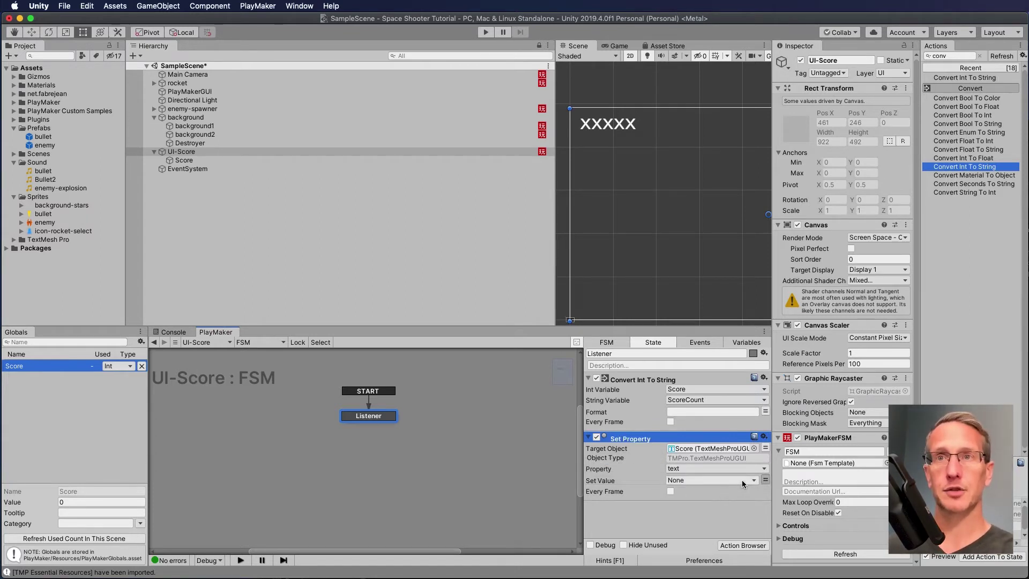
pyautogui.click(742, 480)
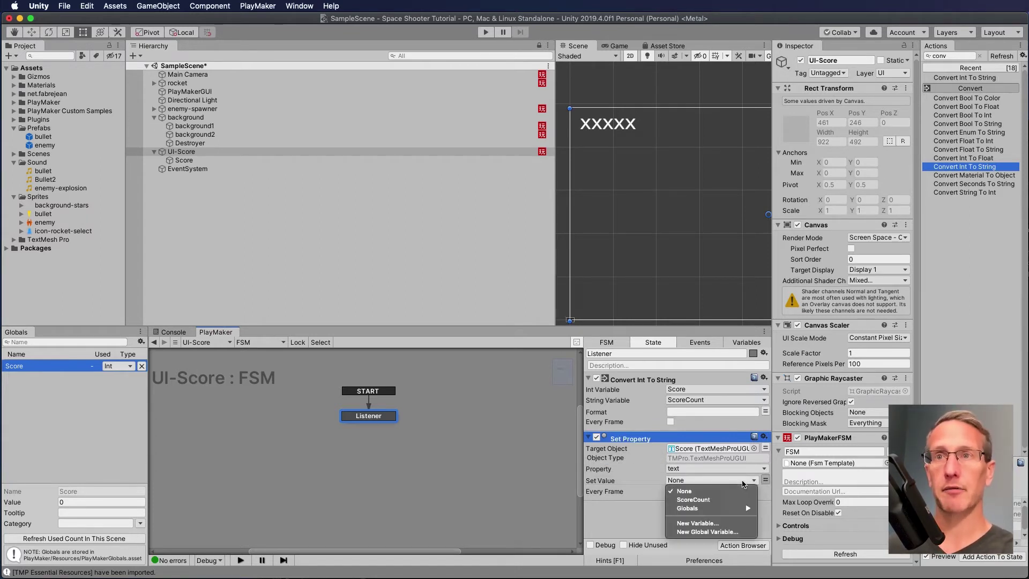
pyautogui.click(694, 500)
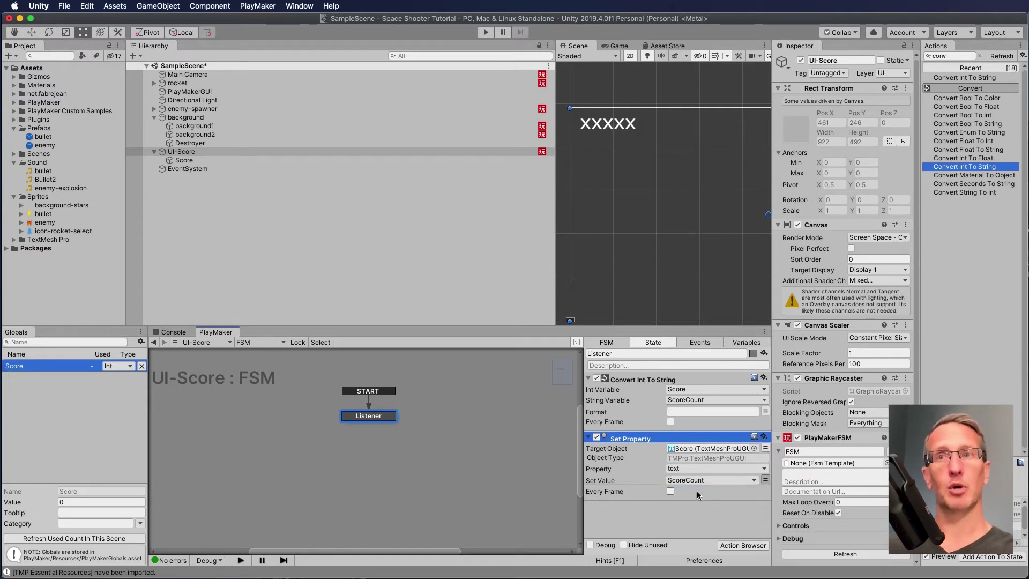
# Step: Enable Every Frame on both the Convert Int To String and Set Property actions
pyautogui.click(670, 422)
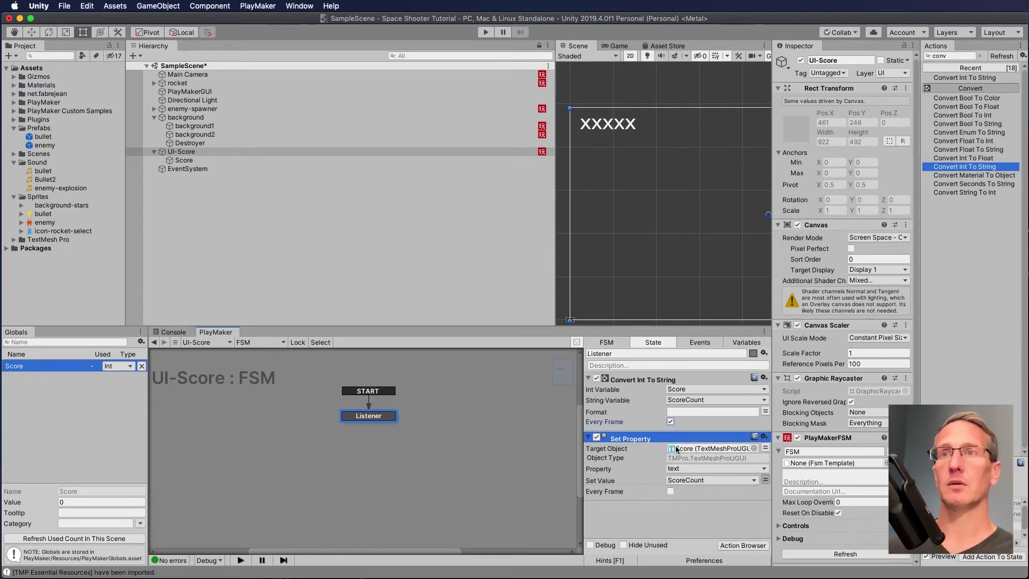
pyautogui.click(672, 491)
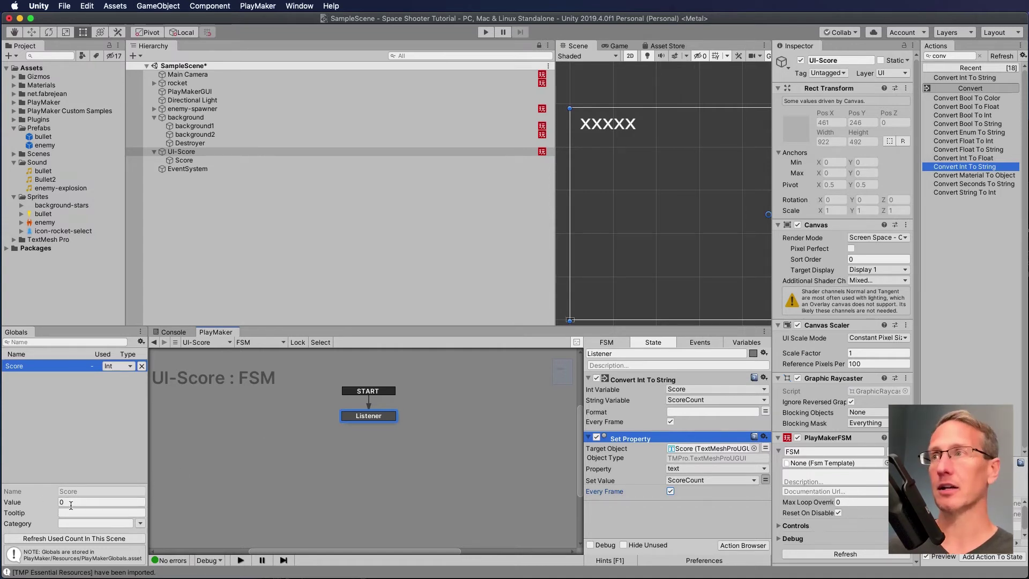
pyautogui.click(486, 32)
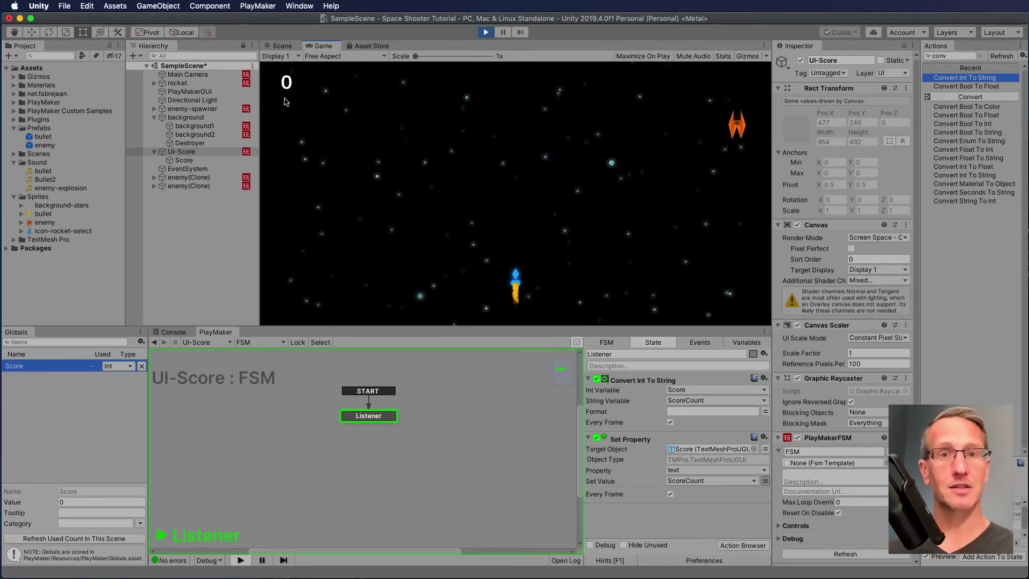
pyautogui.click(83, 501)
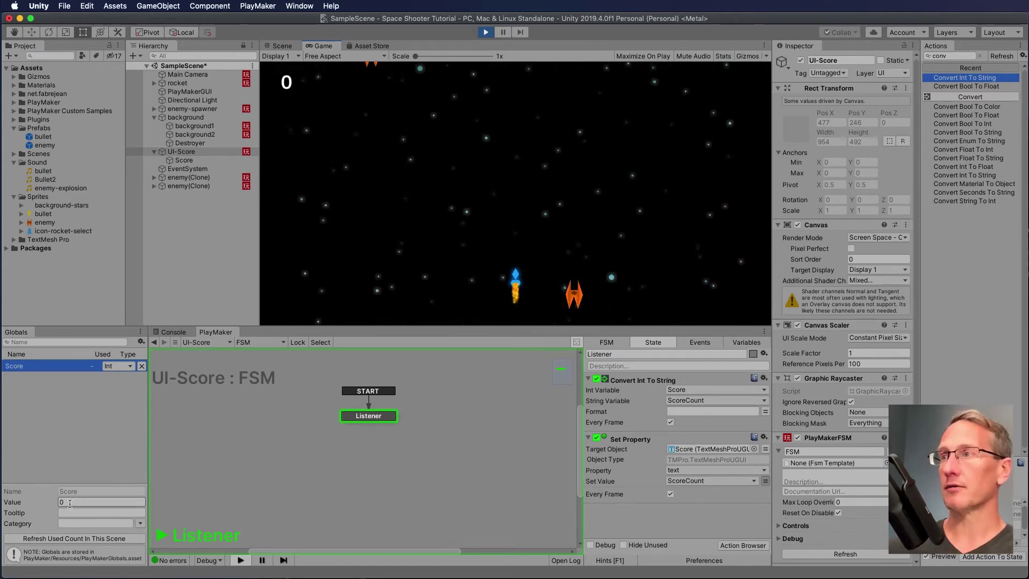
pyautogui.click(83, 501)
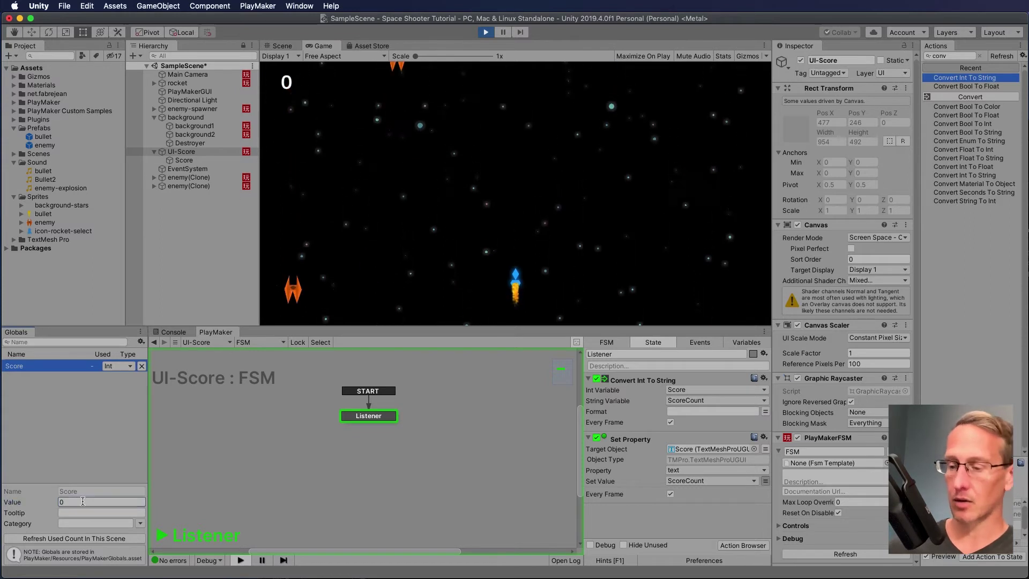
pyautogui.click(81, 508)
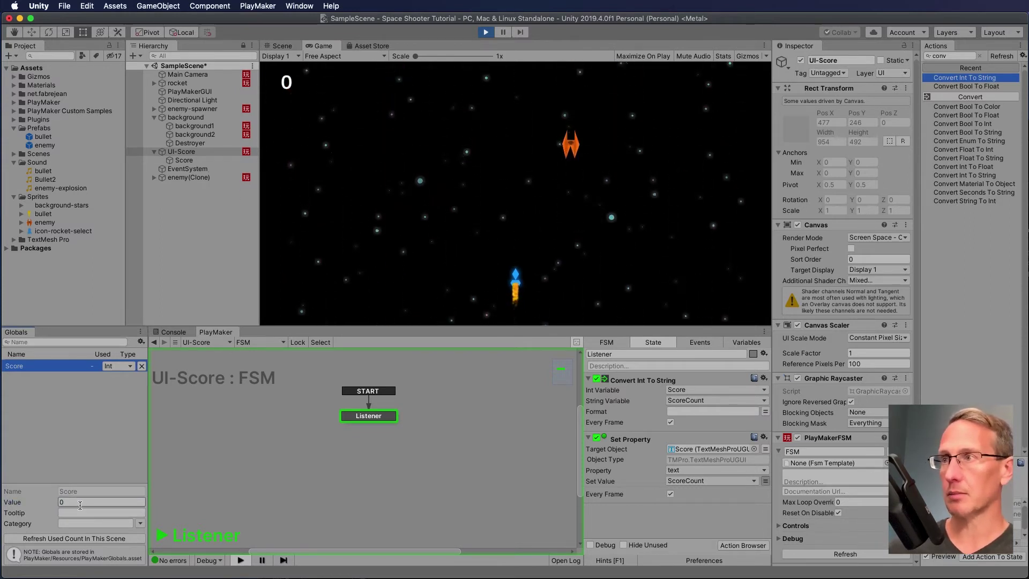
pyautogui.write('5')
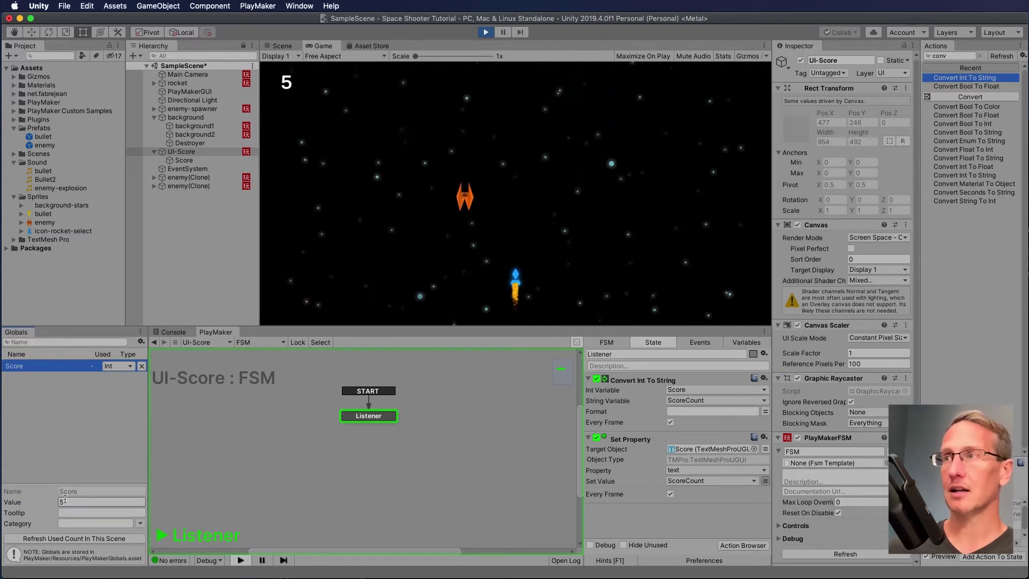
pyautogui.click(485, 33)
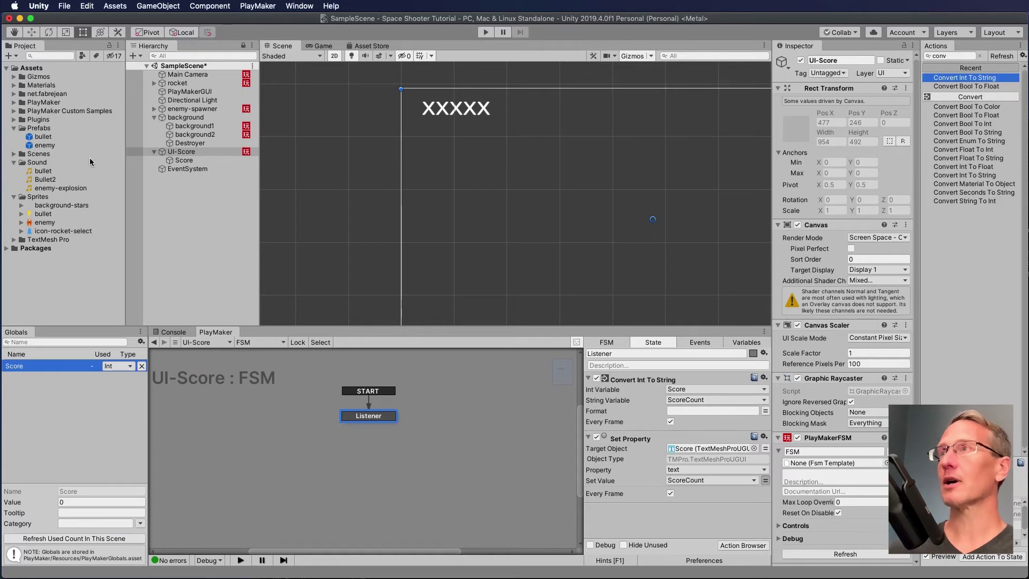
# Step: Open the enemy prefab in Prefab Mode and review the Blow Up Enemy state's actions
pyautogui.click(29, 146)
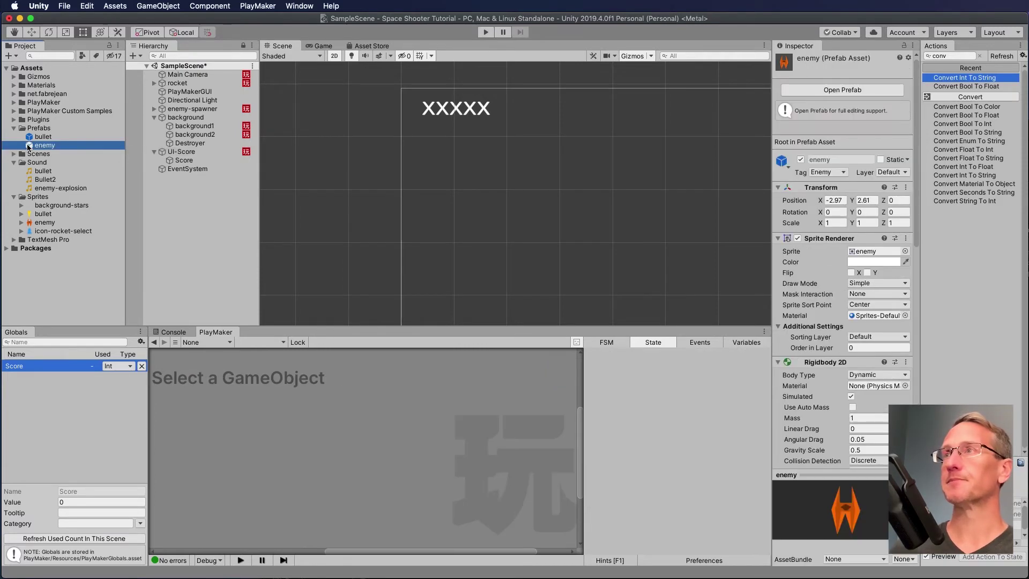
pyautogui.doubleClick(29, 146)
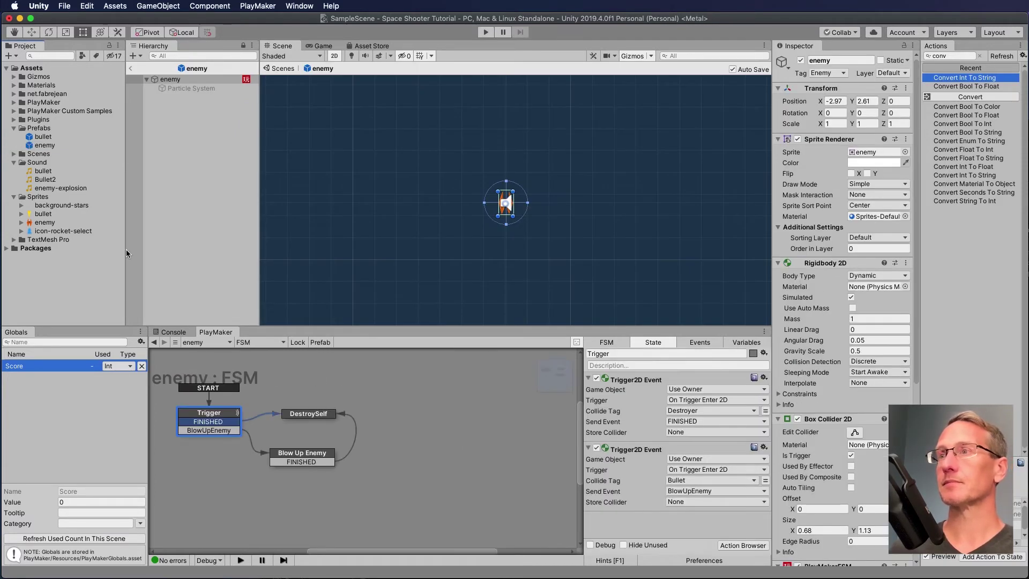
pyautogui.click(304, 458)
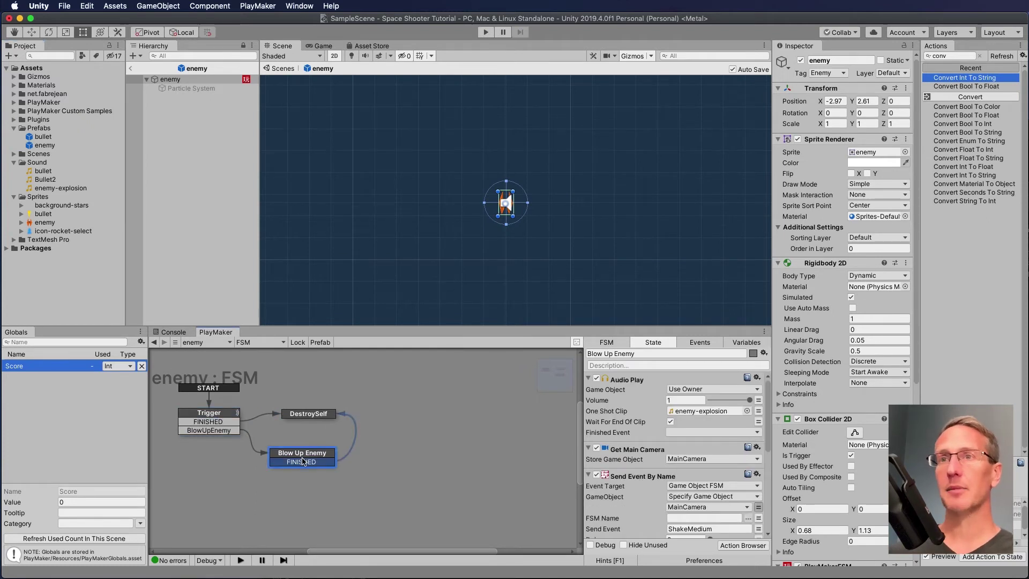
pyautogui.scroll(-1, 619, 403)
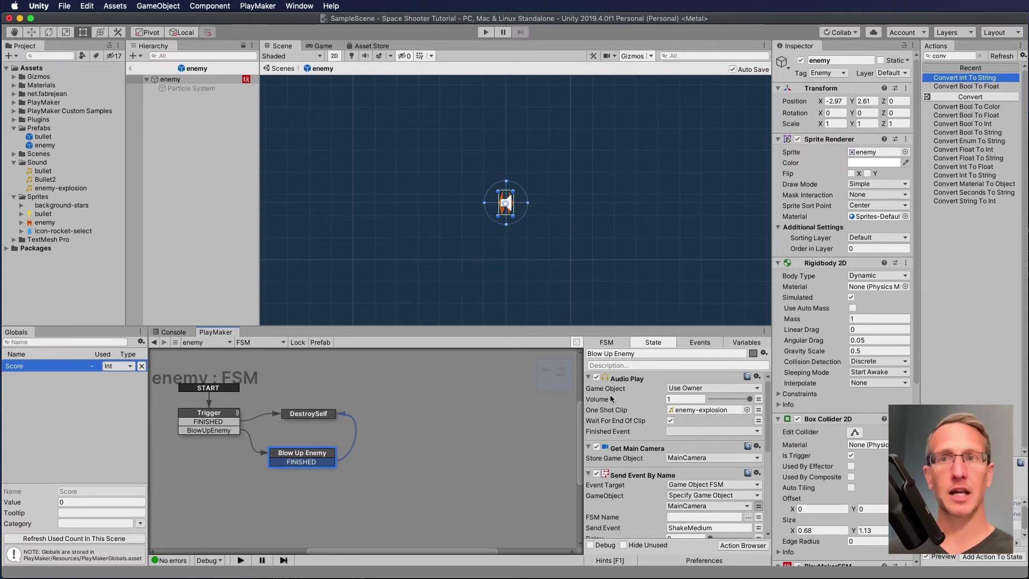
pyautogui.scroll(-2, 635, 485)
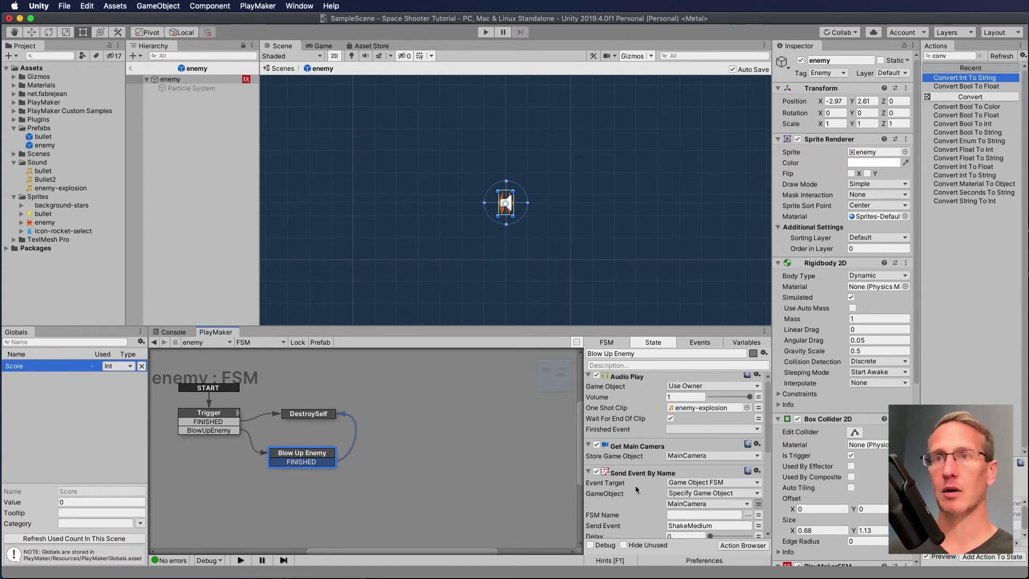
pyautogui.scroll(-5, 634, 480)
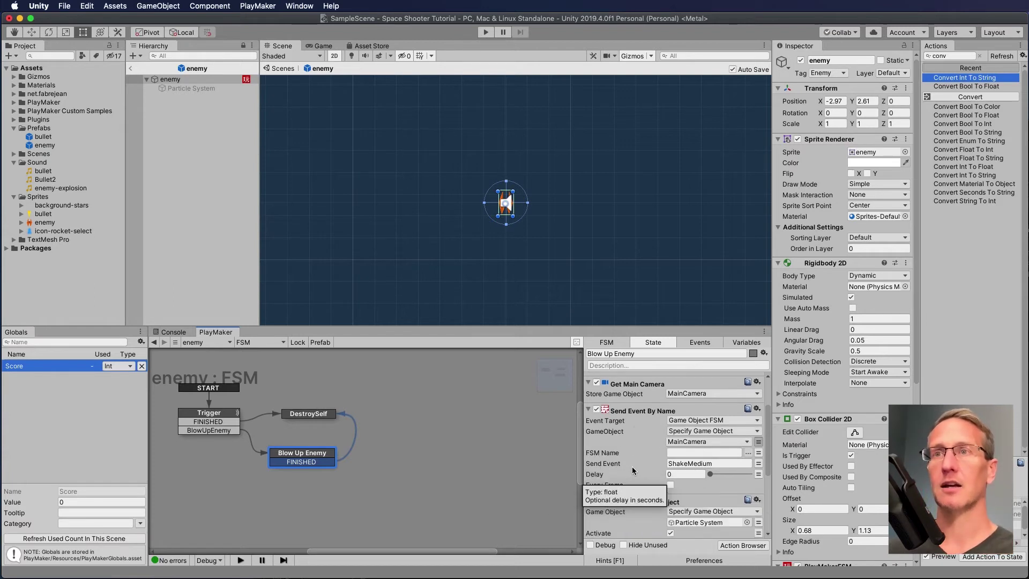
pyautogui.scroll(-5, 633, 468)
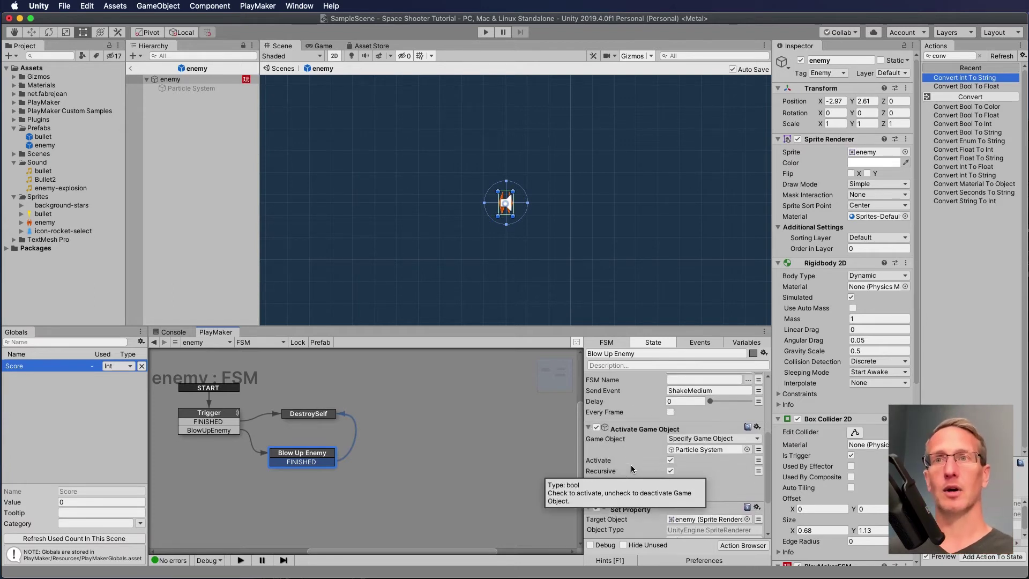
pyautogui.scroll(-2, 662, 441)
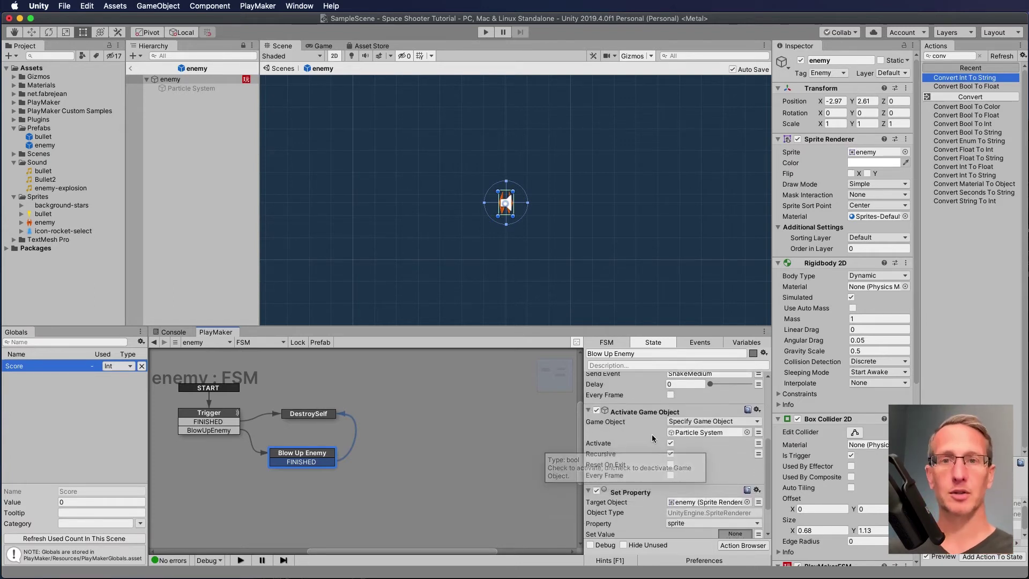
pyautogui.scroll(-3, 651, 437)
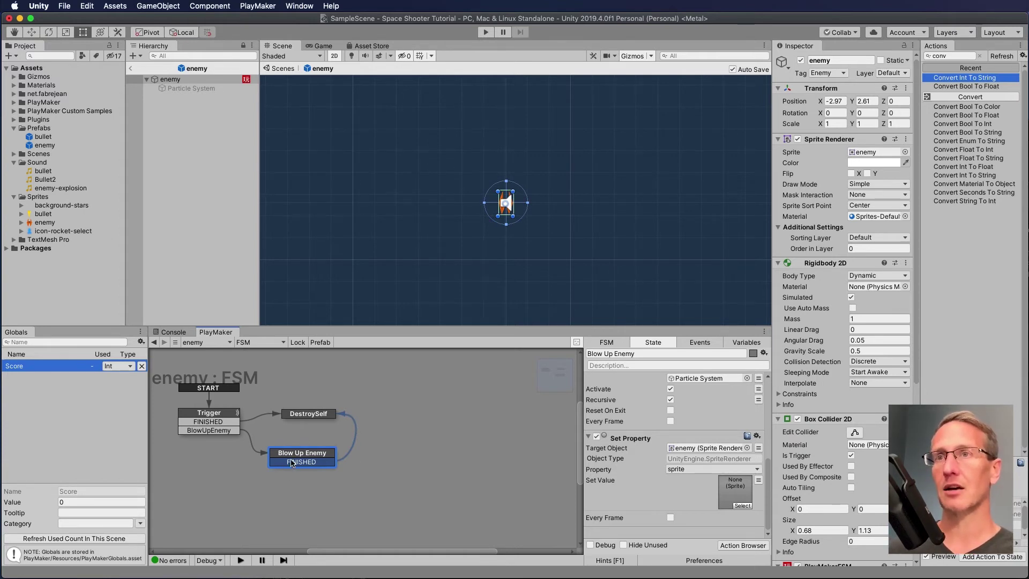
# Step: Add a new state to the enemy FSM graph named UpdateScore
pyautogui.rightClick(382, 440)
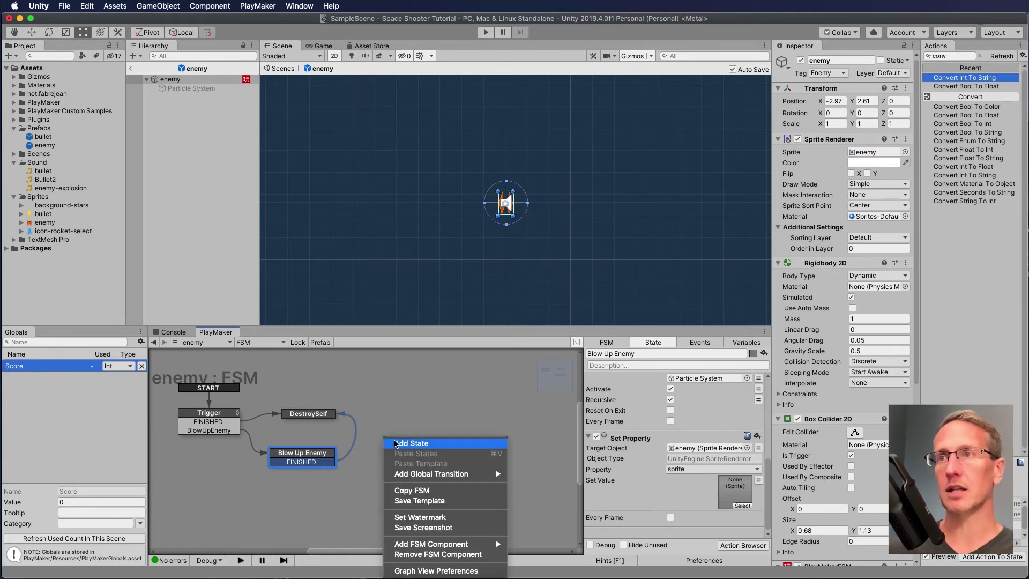
pyautogui.click(396, 443)
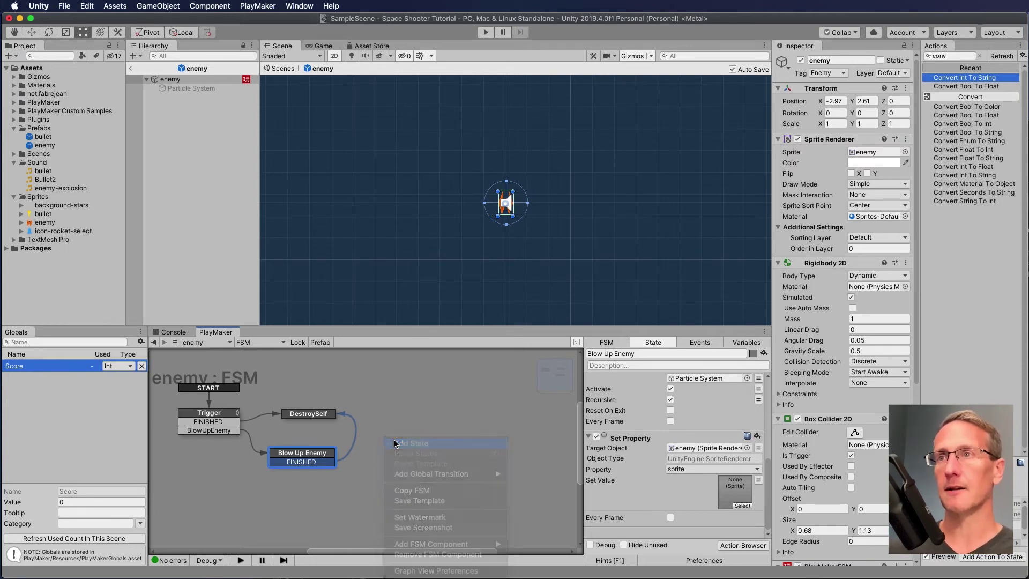
pyautogui.click(610, 354)
pyautogui.moveTo(611, 354); pyautogui.dragTo(572, 355)
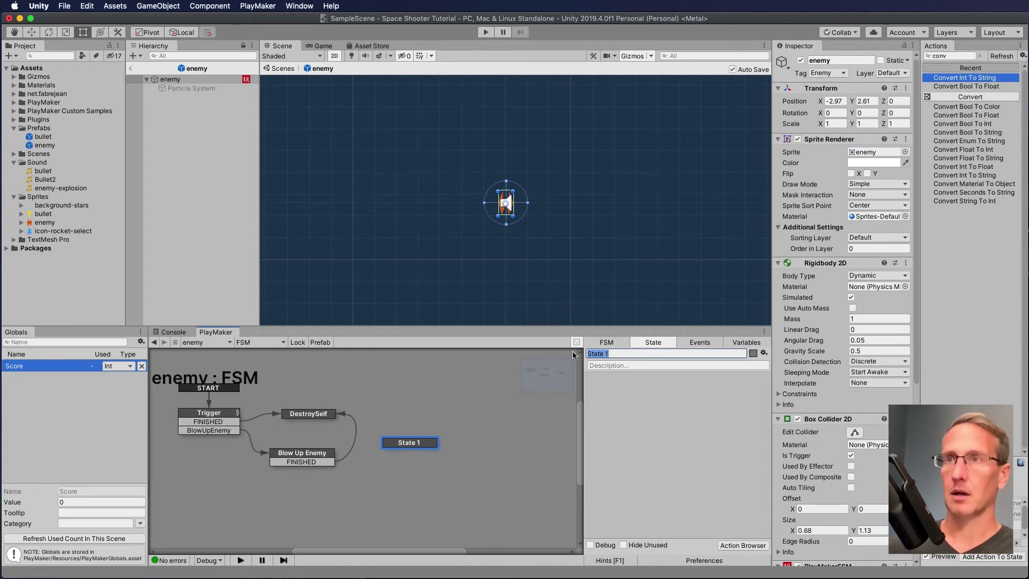
pyautogui.write('UpdateScore')
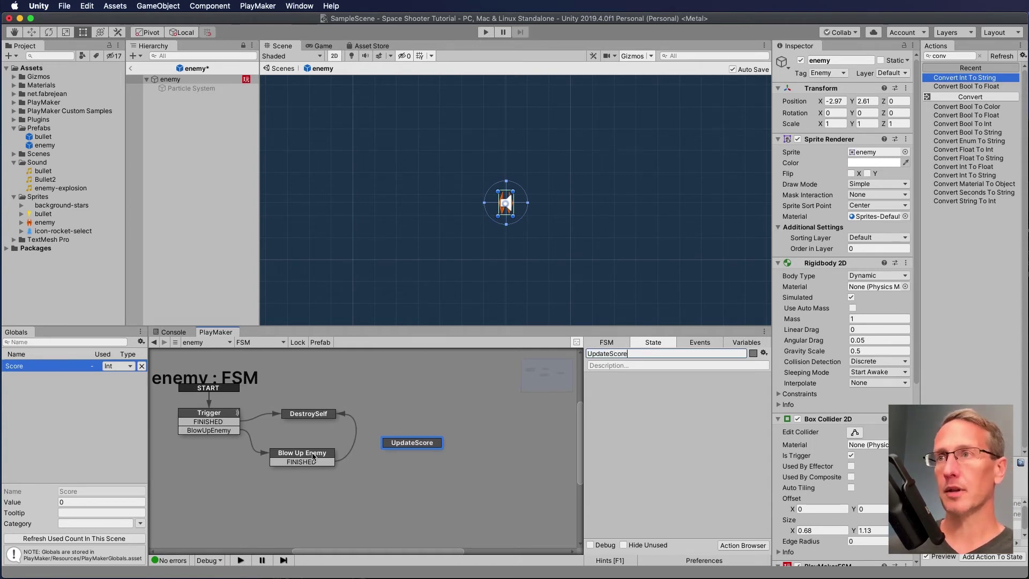
# Step: Link Blow Up Enemy's FINISHED to UpdateScore and UpdateScore's new FINISHED to DestroySelf
pyautogui.moveTo(329, 464); pyautogui.dragTo(338, 467)
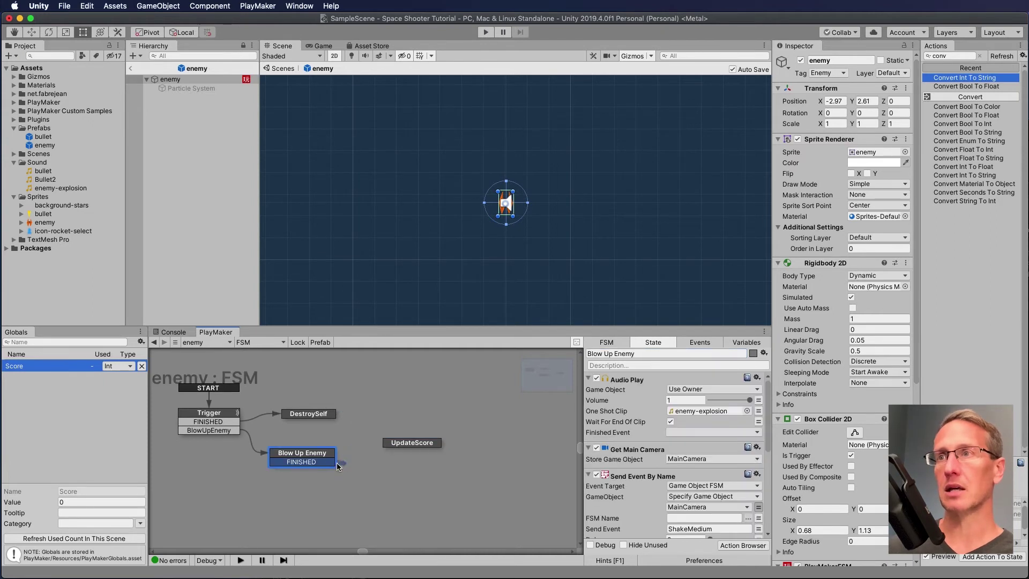
pyautogui.moveTo(397, 448); pyautogui.dragTo(409, 443)
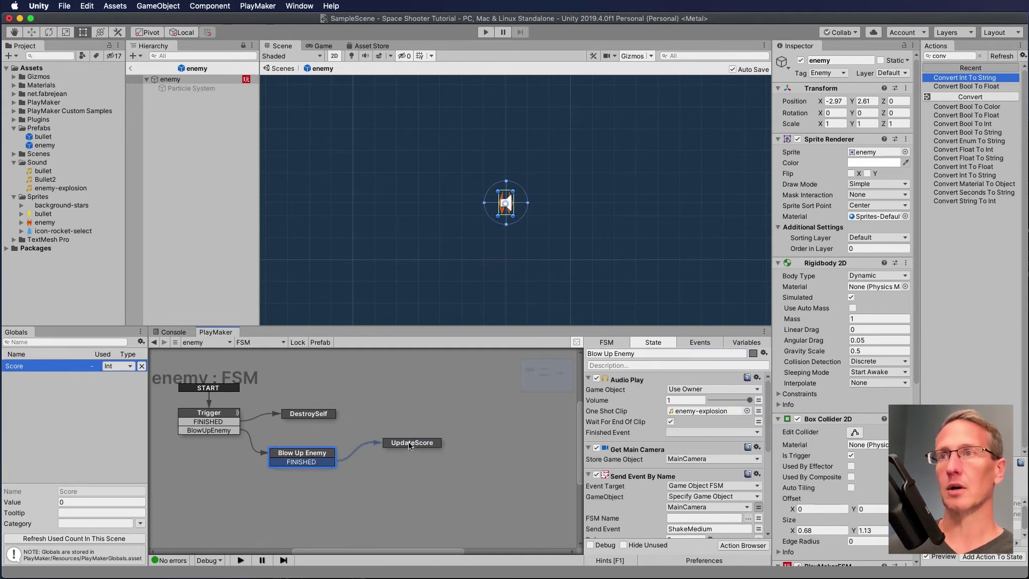
pyautogui.rightClick(409, 444)
pyautogui.moveTo(419, 447)
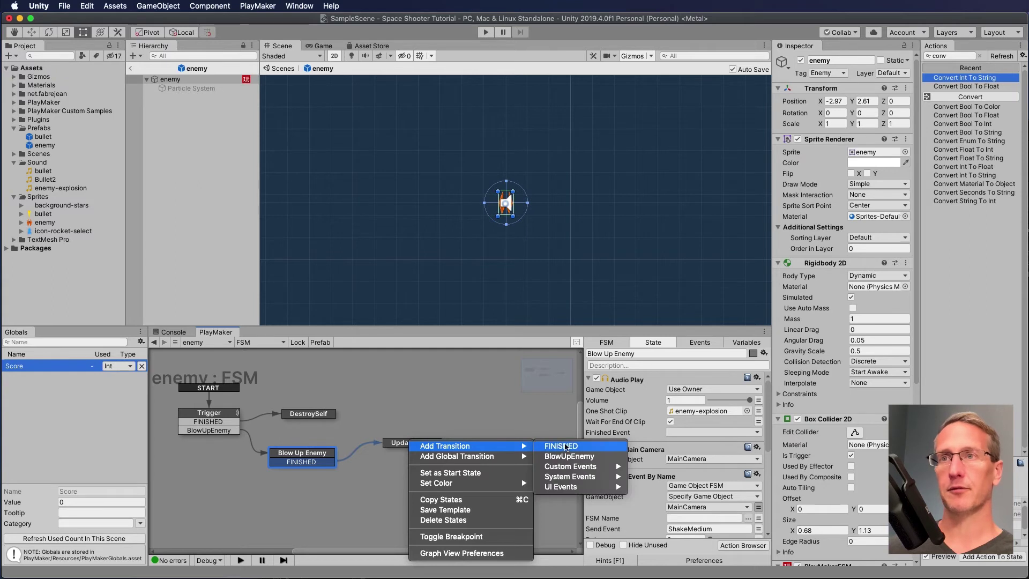
pyautogui.click(561, 446)
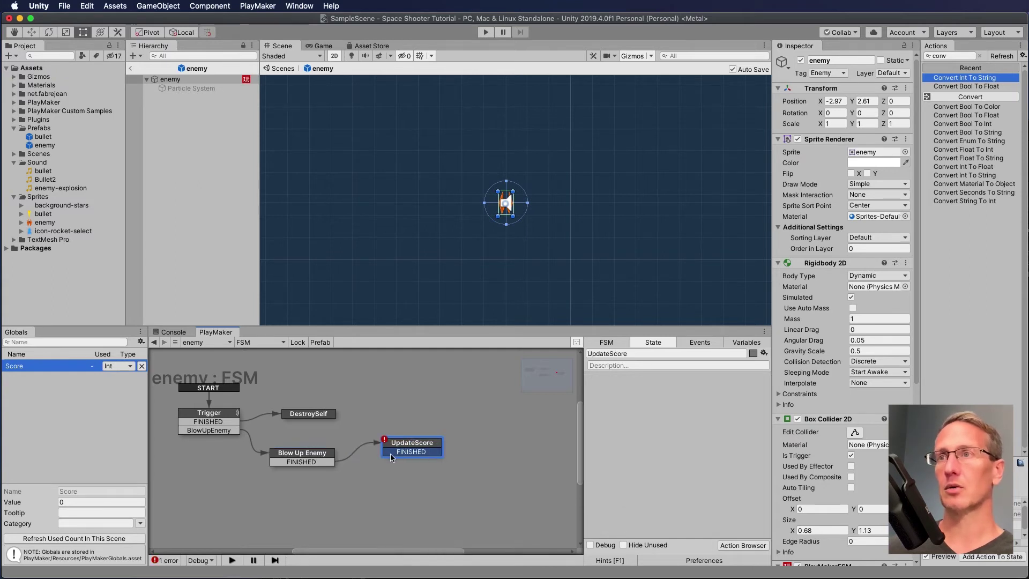
pyautogui.moveTo(333, 420); pyautogui.dragTo(323, 416)
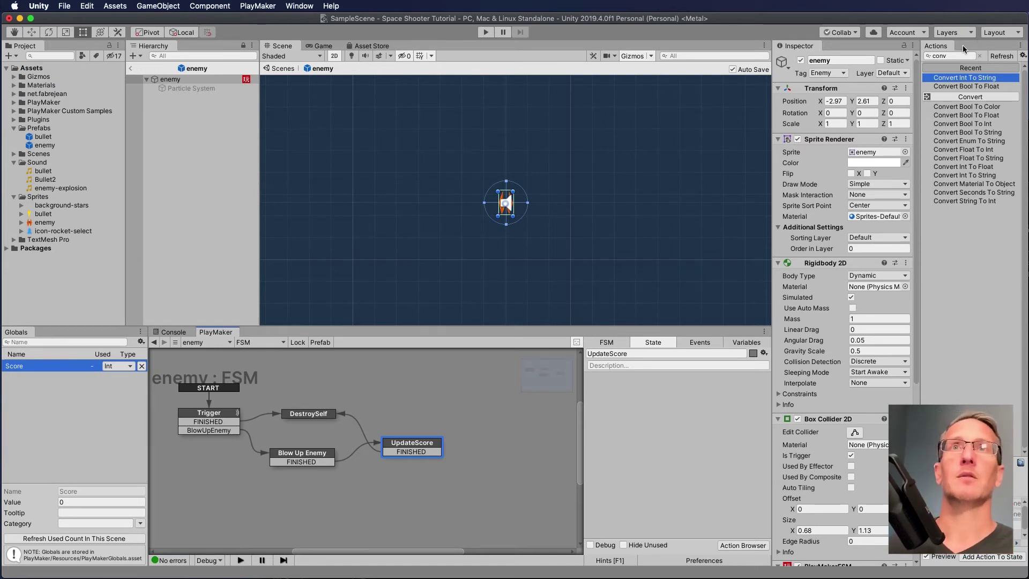
# Step: Search for 'int ad' and add the Int Add action to UpdateScore
pyautogui.click(946, 57)
pyautogui.press('BackSpace')
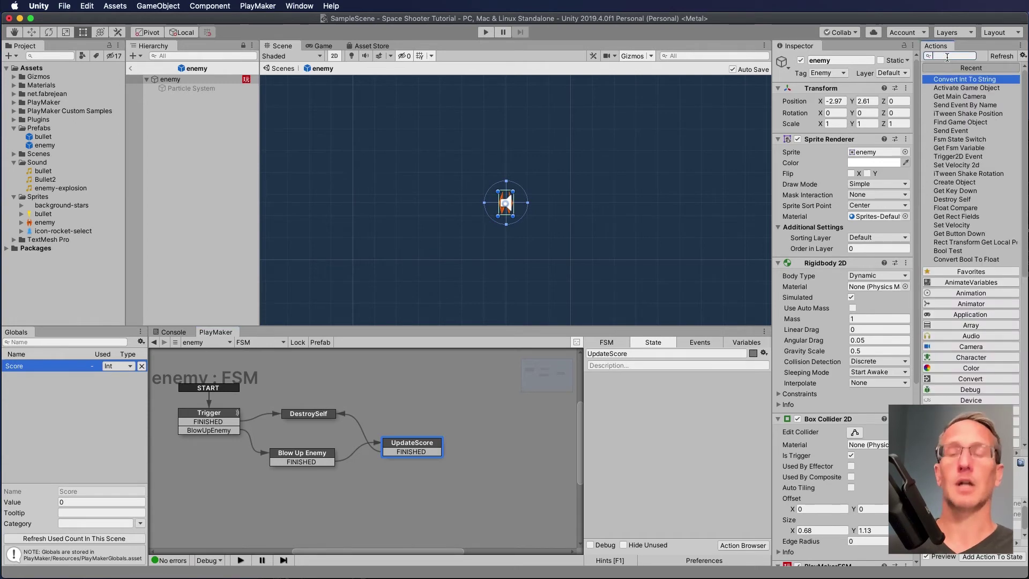
pyautogui.write('int')
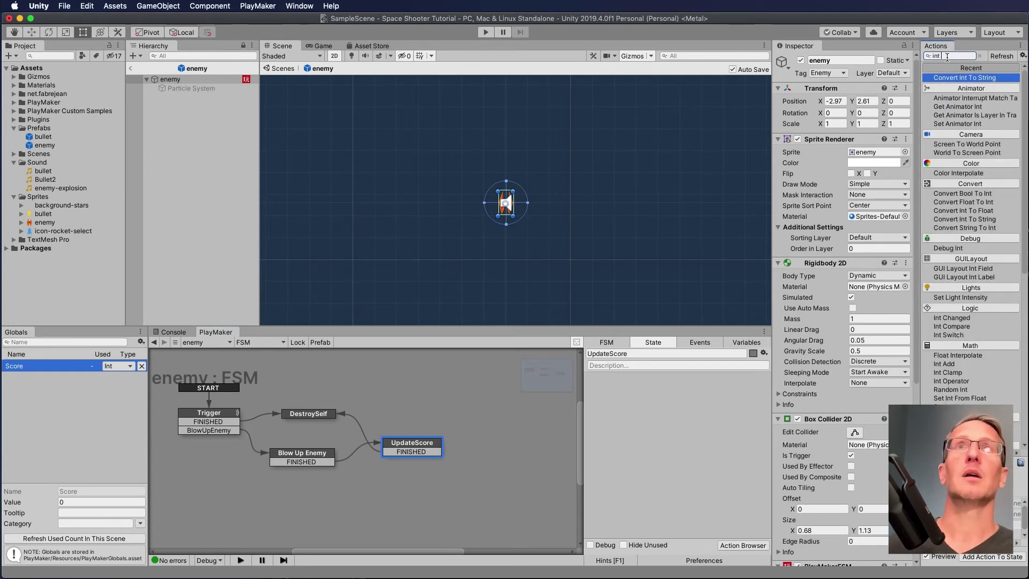
pyautogui.write(' ad')
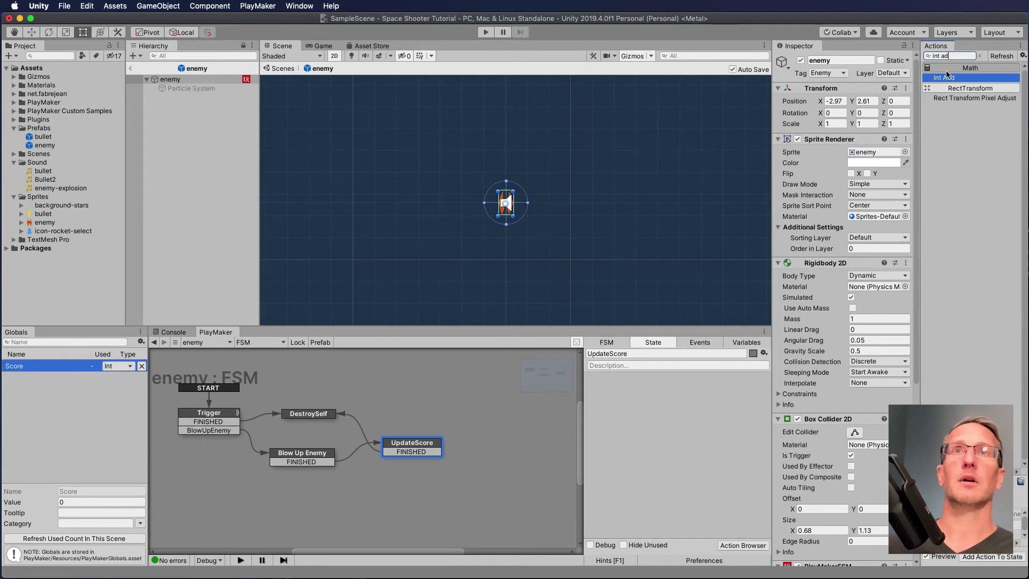
pyautogui.moveTo(945, 79); pyautogui.dragTo(625, 415)
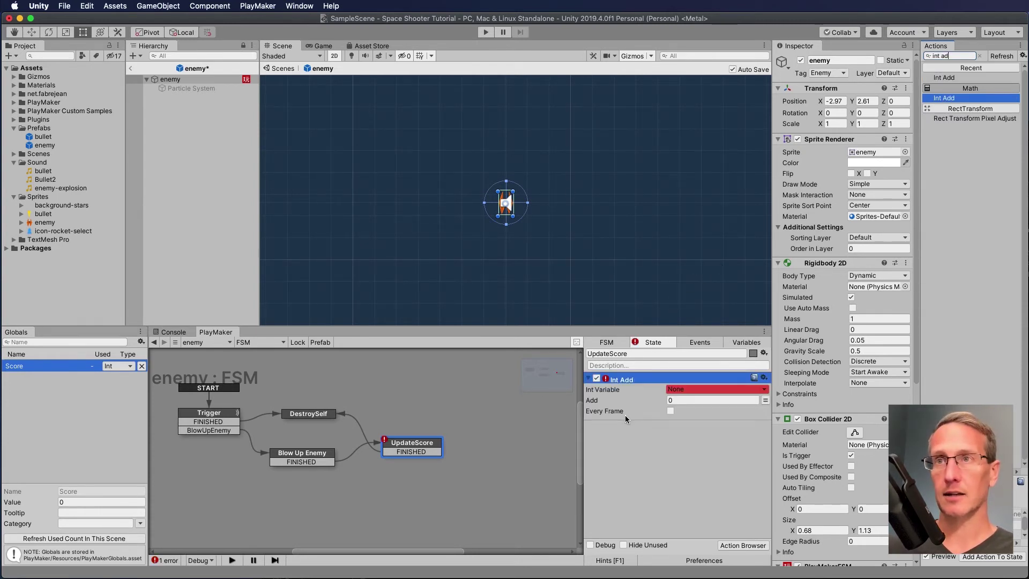
# Step: Set Int Add to increase the global Score variable by 1
pyautogui.click(686, 389)
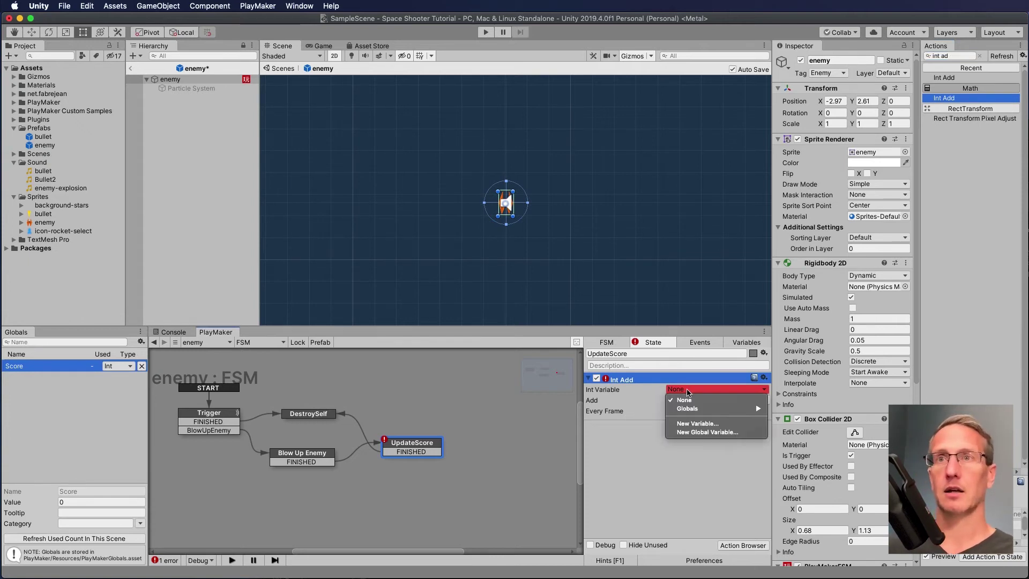
pyautogui.moveTo(691, 411)
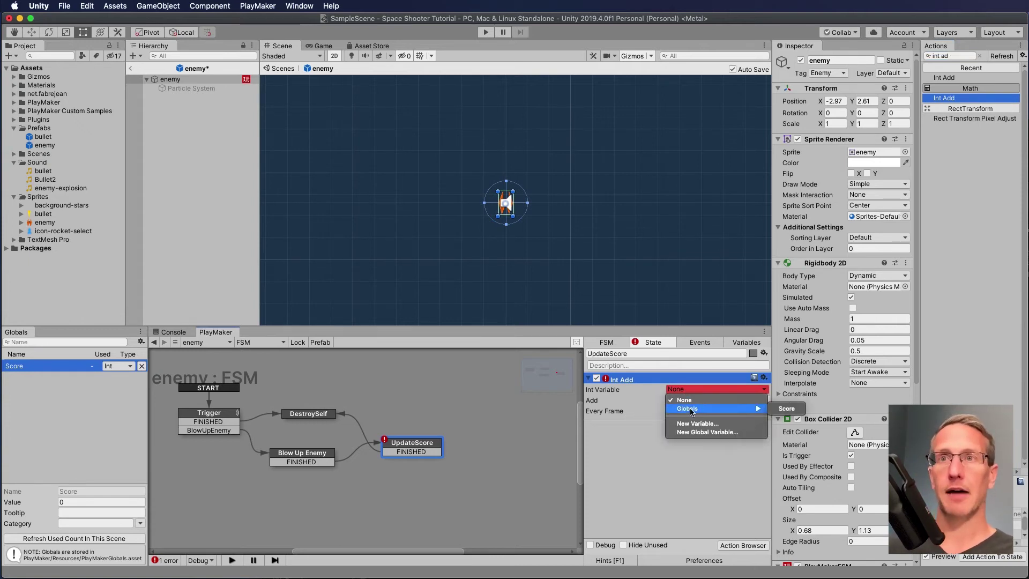
pyautogui.click(785, 410)
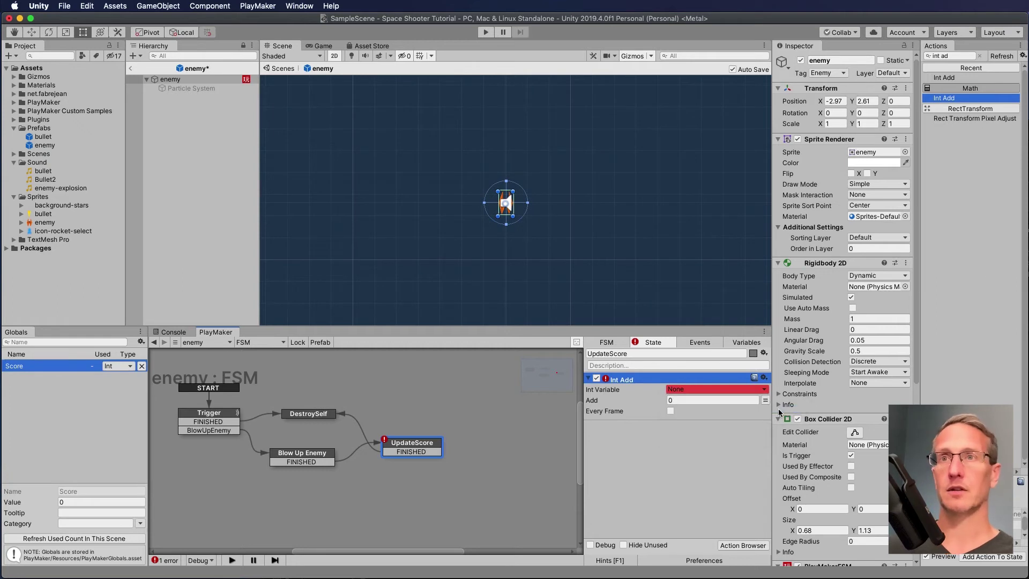
pyautogui.click(712, 400)
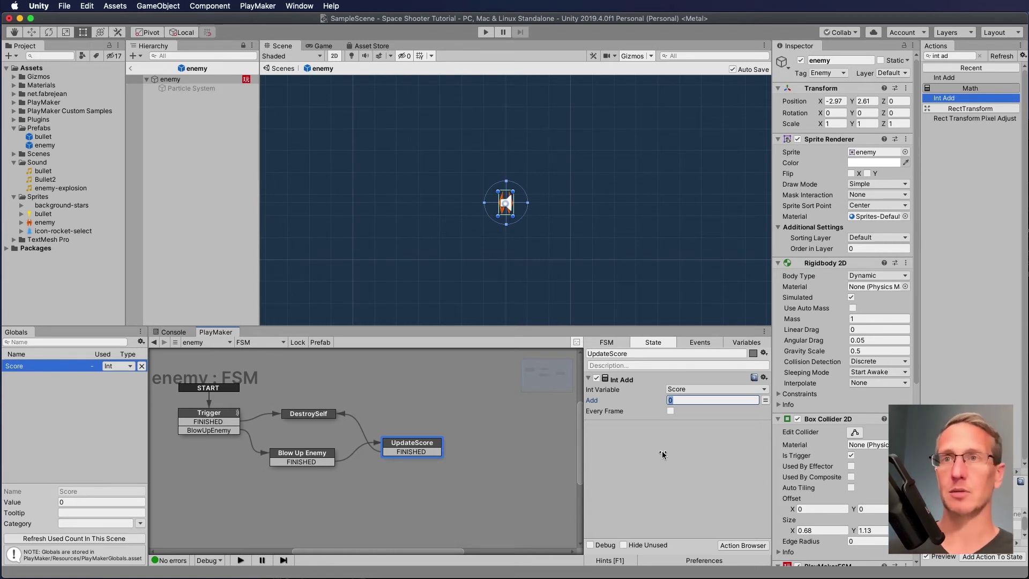
pyautogui.write('1')
pyautogui.press('Return')
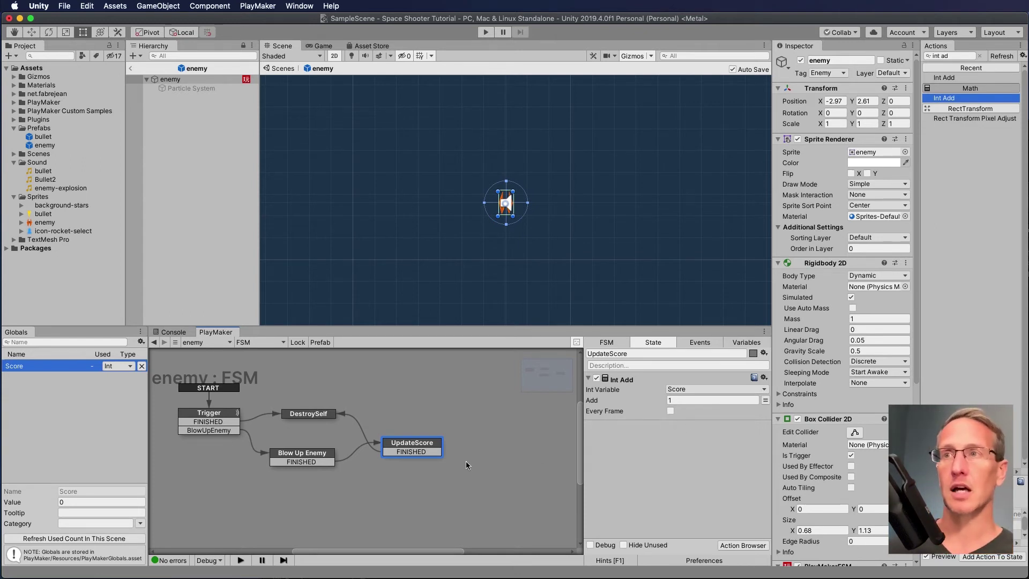
pyautogui.click(412, 452)
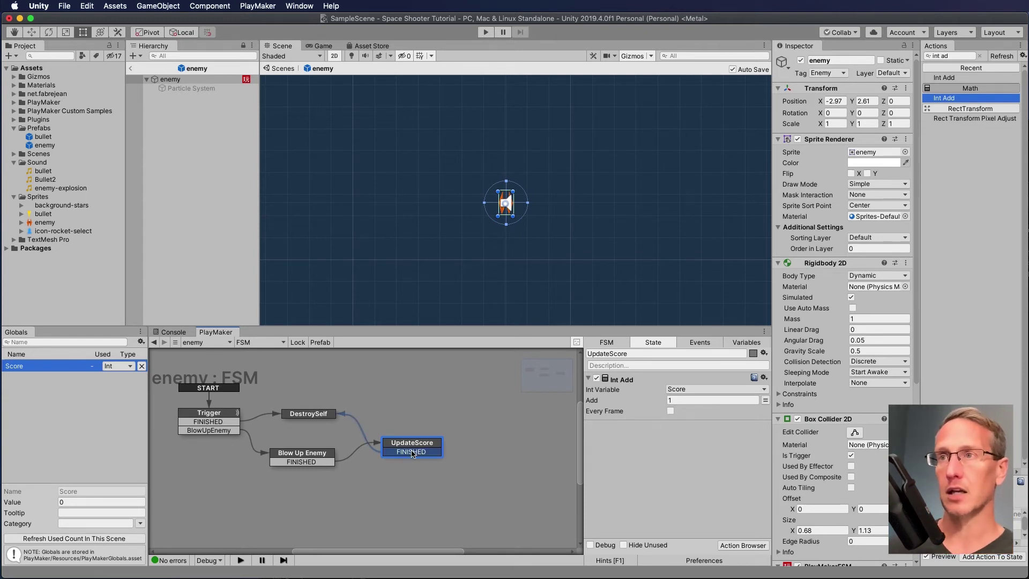
pyautogui.click(320, 417)
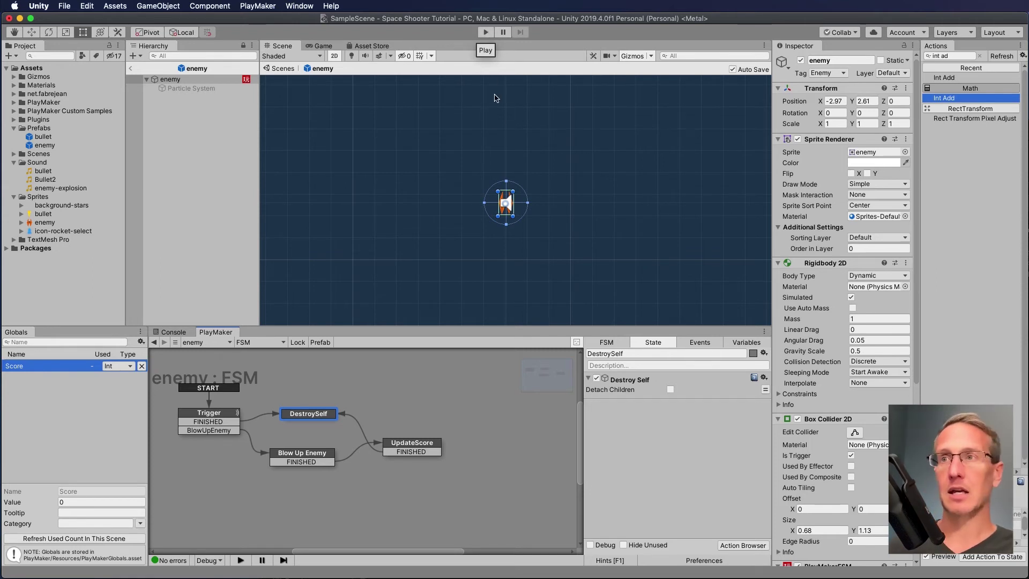
# Step: Play-test the game, steering and shooting enemies until the score label reaches 3
pyautogui.click(412, 443)
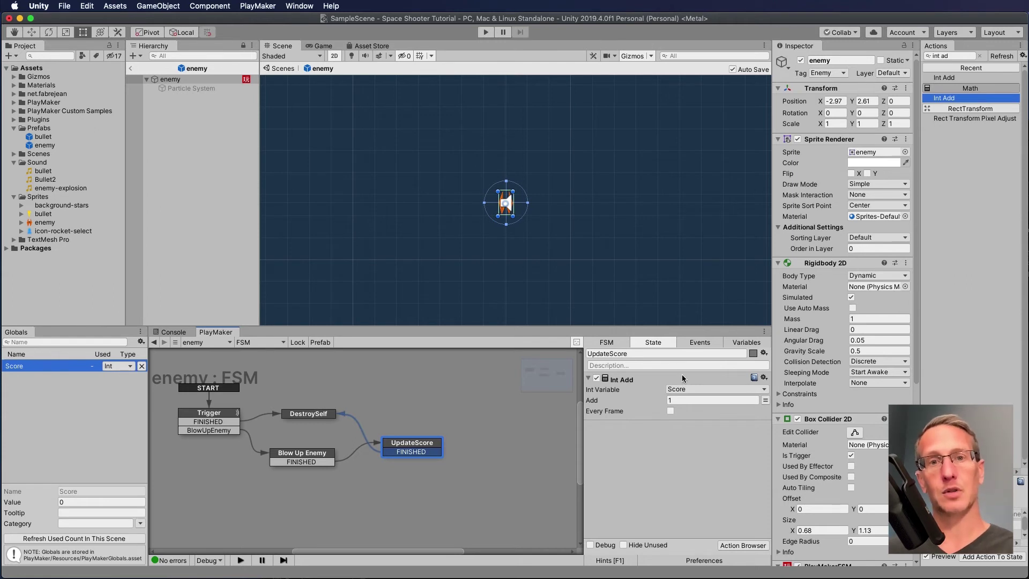
pyautogui.click(484, 33)
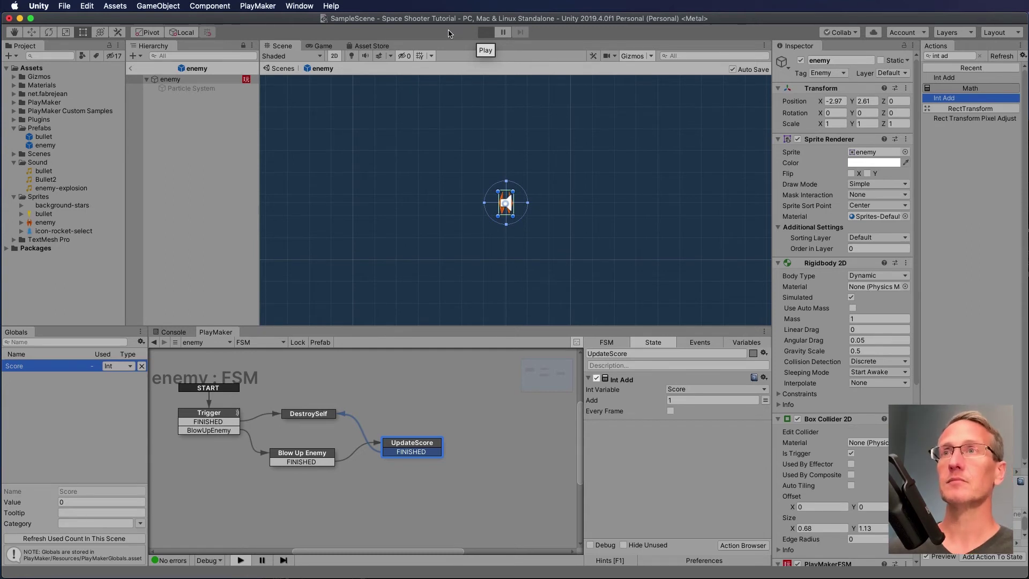
pyautogui.press('Left')
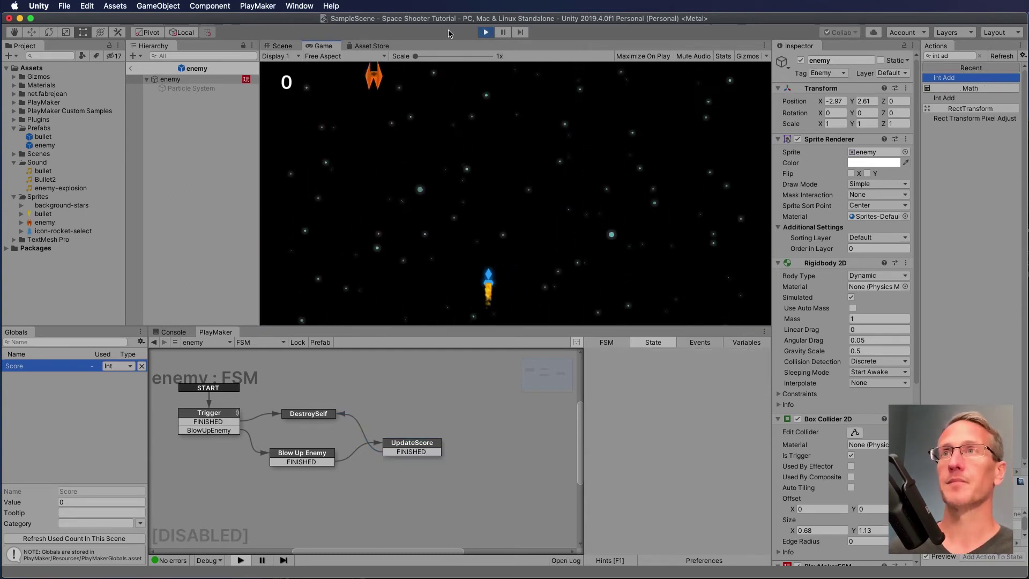
pyautogui.press('space')
pyautogui.press('space')
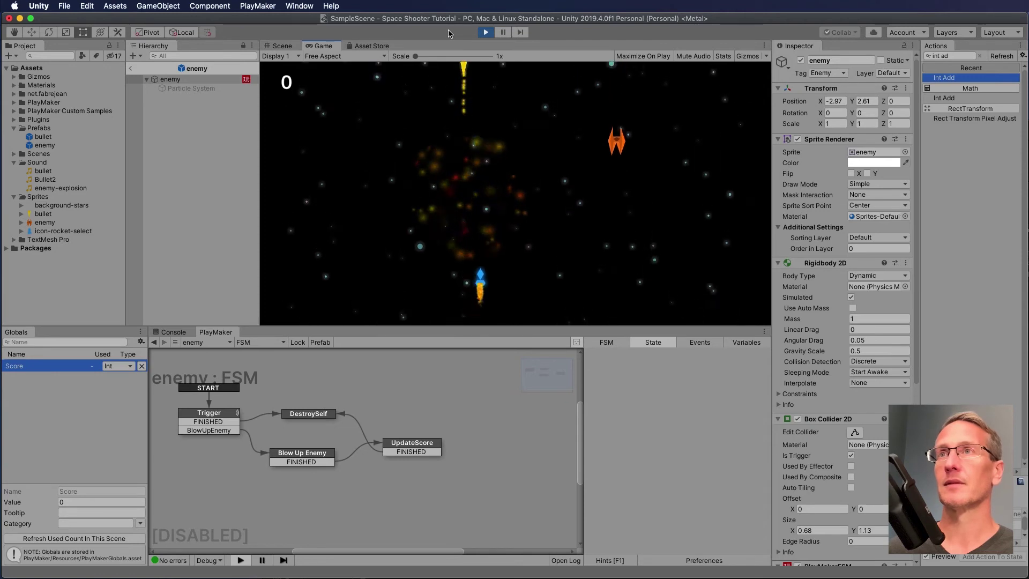
pyautogui.press('Right')
pyautogui.press('Right')
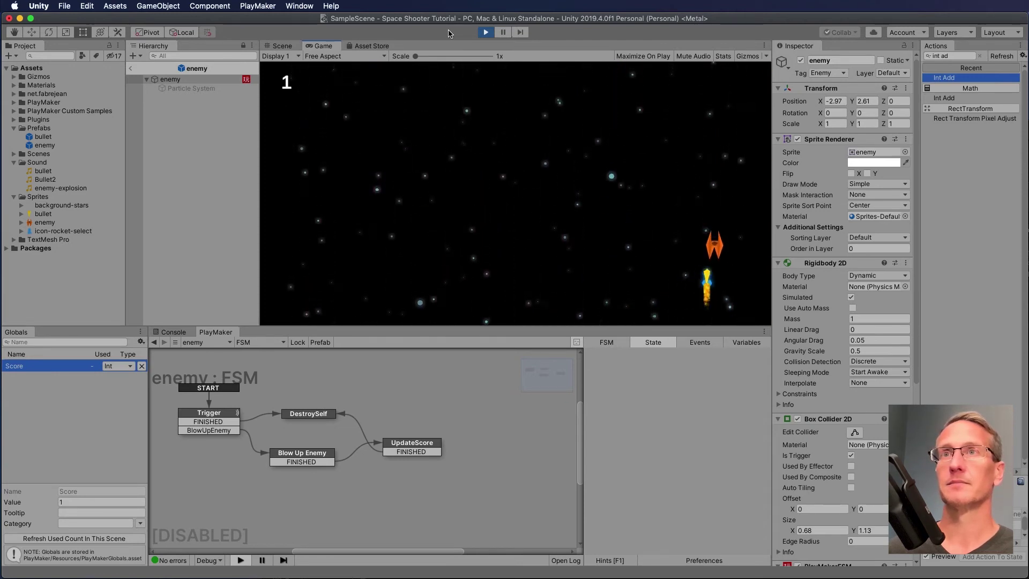
pyautogui.press('space')
pyautogui.press('space')
pyautogui.press('Left')
pyautogui.press('Left')
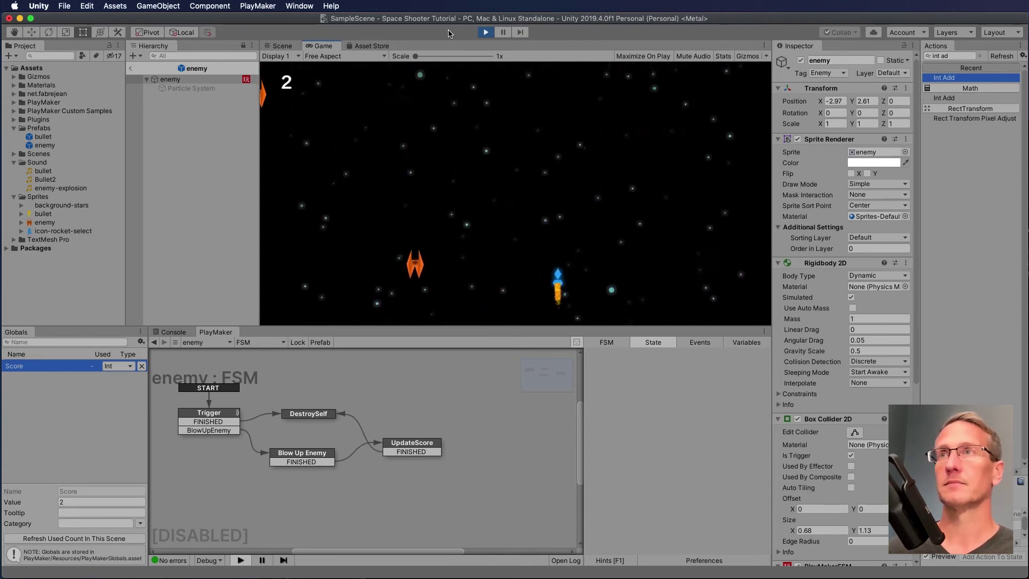
pyautogui.press('space')
pyautogui.press('Right')
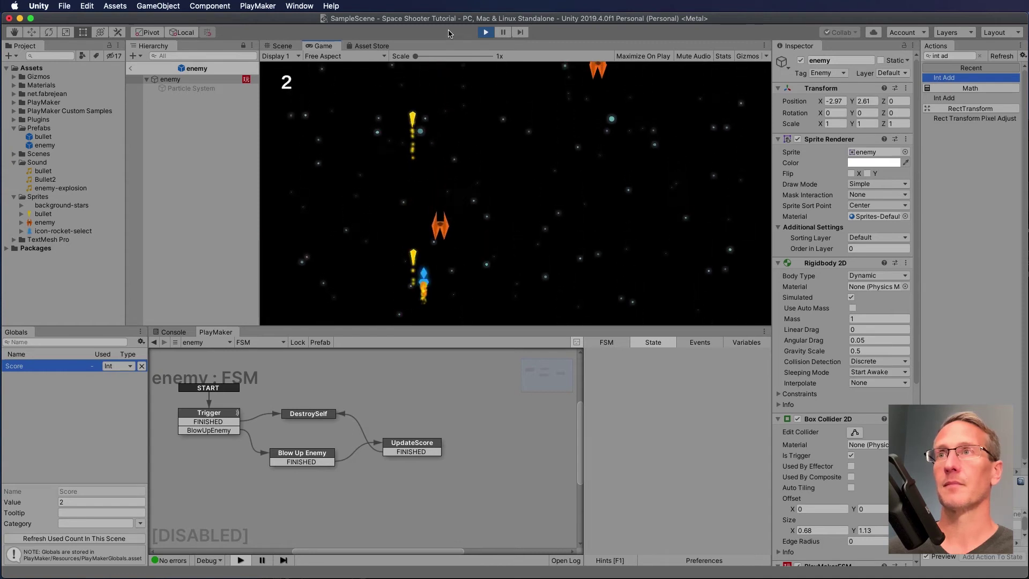
pyautogui.press('space')
pyautogui.press('Right')
pyautogui.press('space')
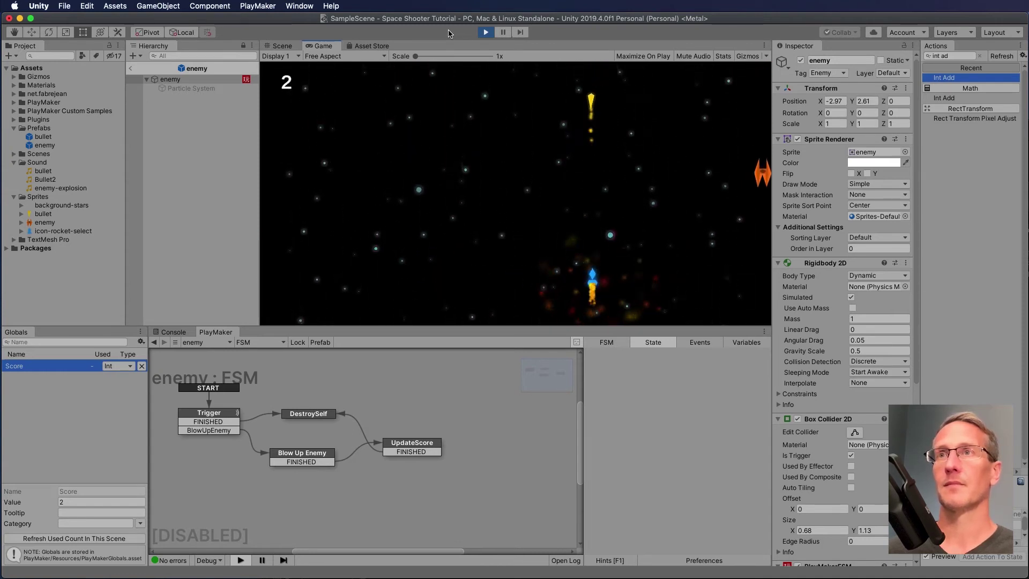
pyautogui.press('Left')
pyautogui.press('Right')
pyautogui.press('space')
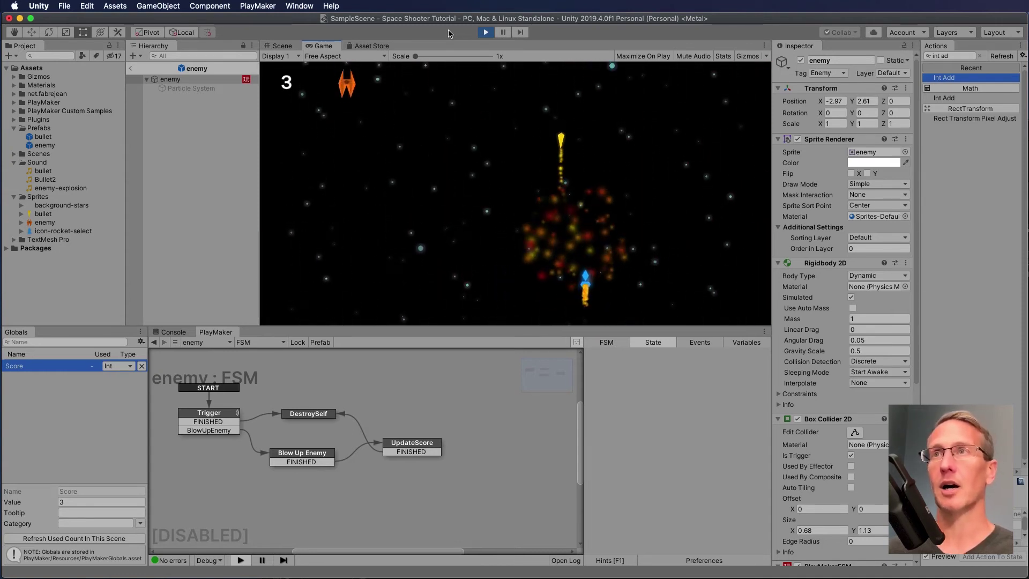
pyautogui.press('Left')
pyautogui.press('space')
# Step: Stop play and rearrange the Blow Up Enemy and UpdateScore states in the graph
pyautogui.click(485, 33)
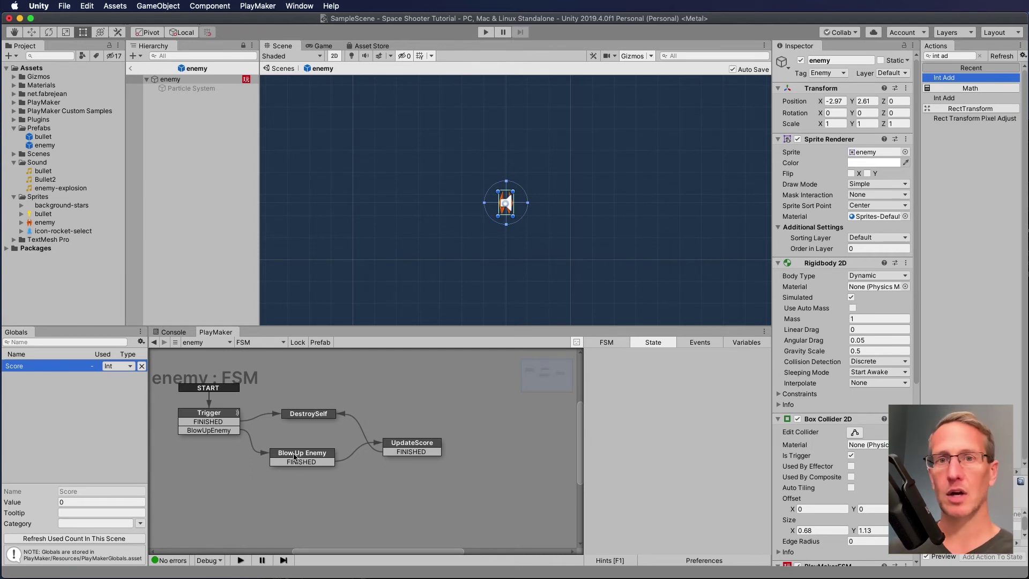
pyautogui.moveTo(294, 457); pyautogui.dragTo(326, 467)
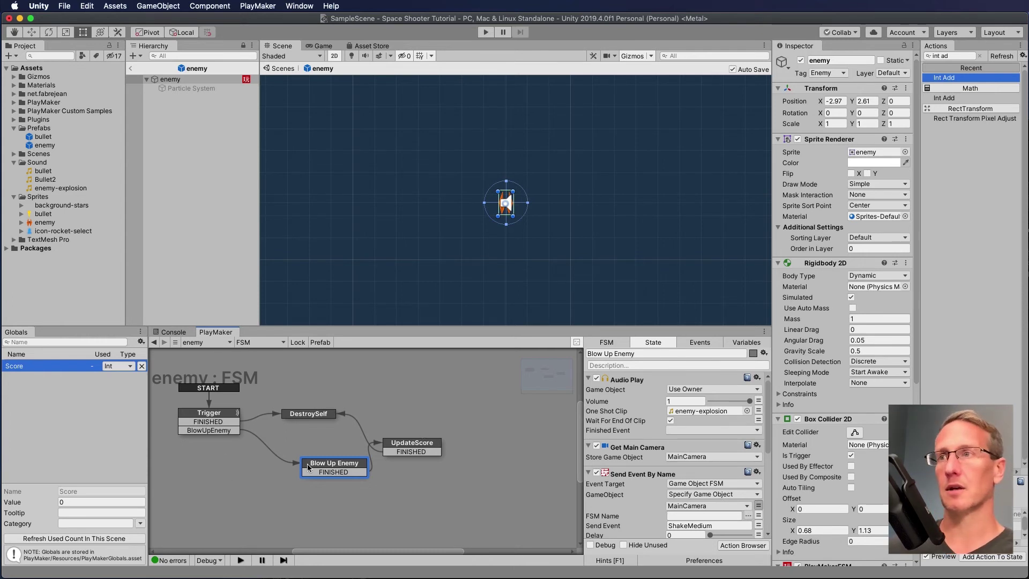
pyautogui.moveTo(421, 445); pyautogui.dragTo(282, 453)
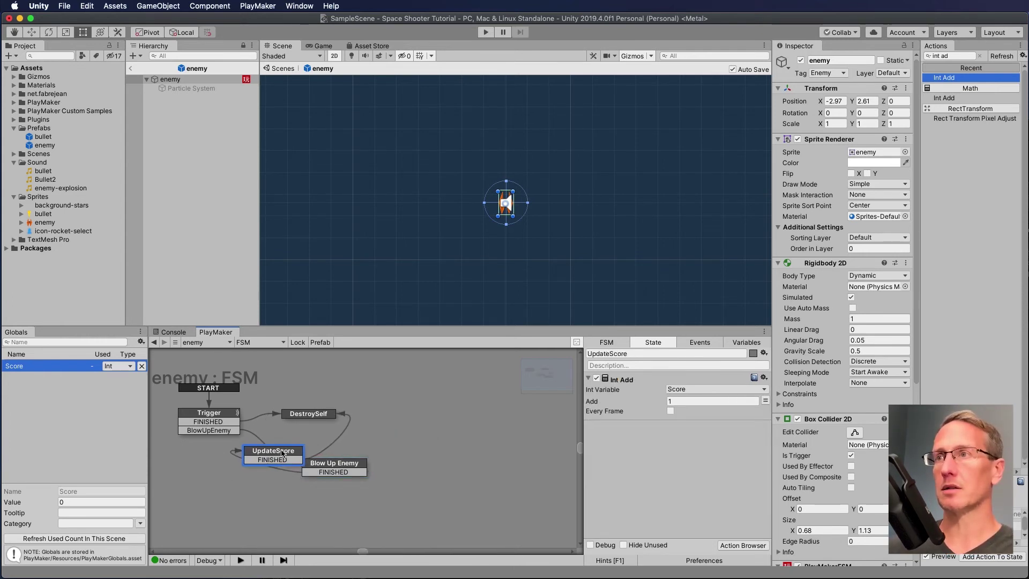
pyautogui.click(208, 432)
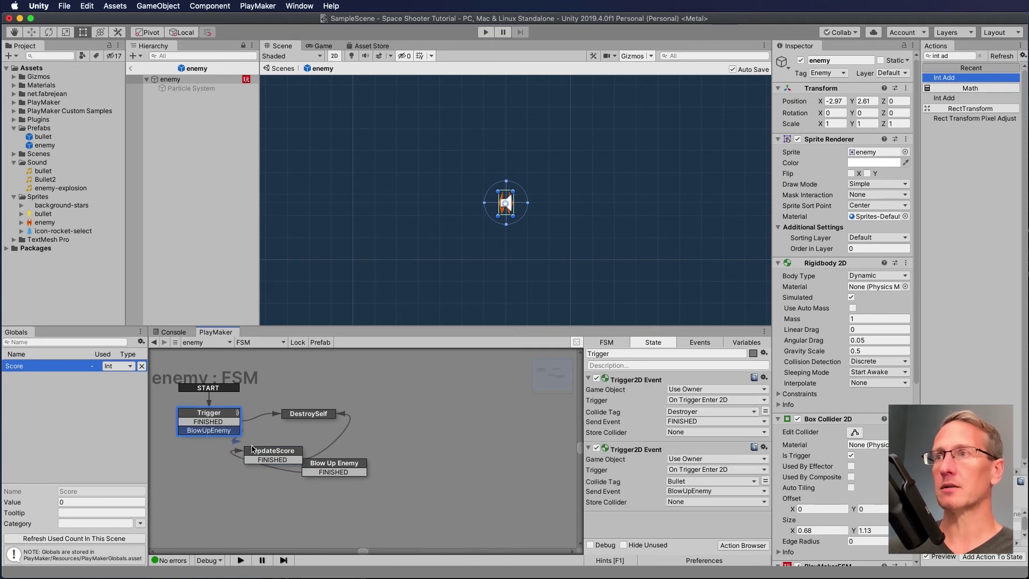
pyautogui.moveTo(336, 464); pyautogui.dragTo(382, 454)
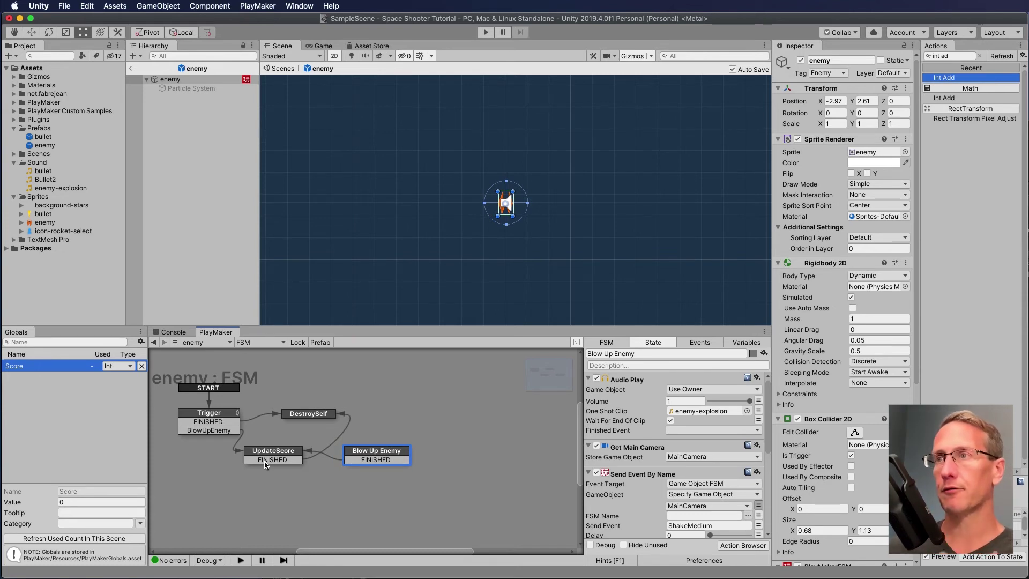
# Step: Route UpdateScore's FINISHED to Blow Up Enemy and Blow Up Enemy's FINISHED to DestroySelf, then play
pyautogui.moveTo(267, 463); pyautogui.dragTo(364, 456)
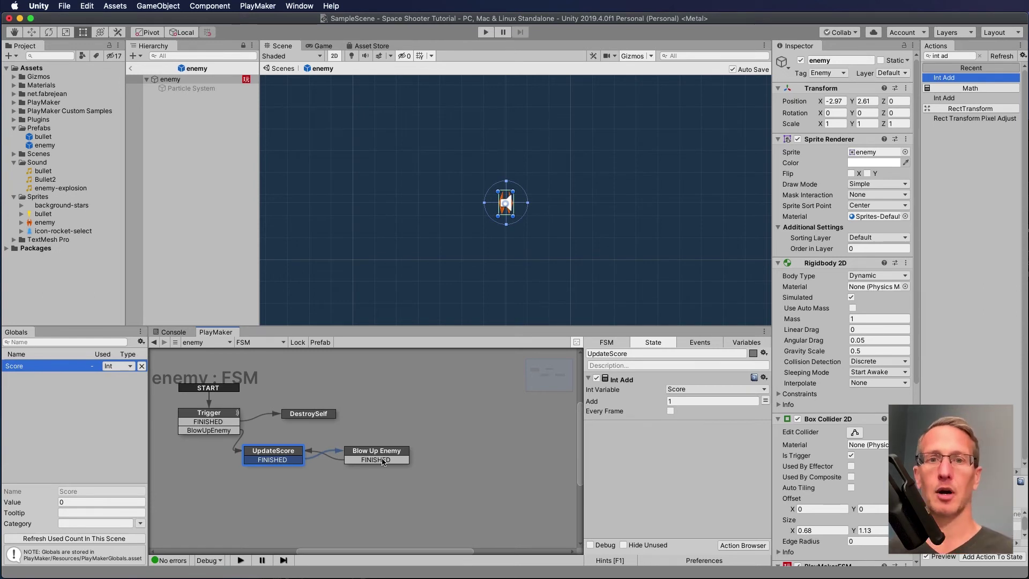
pyautogui.moveTo(383, 462); pyautogui.dragTo(318, 412)
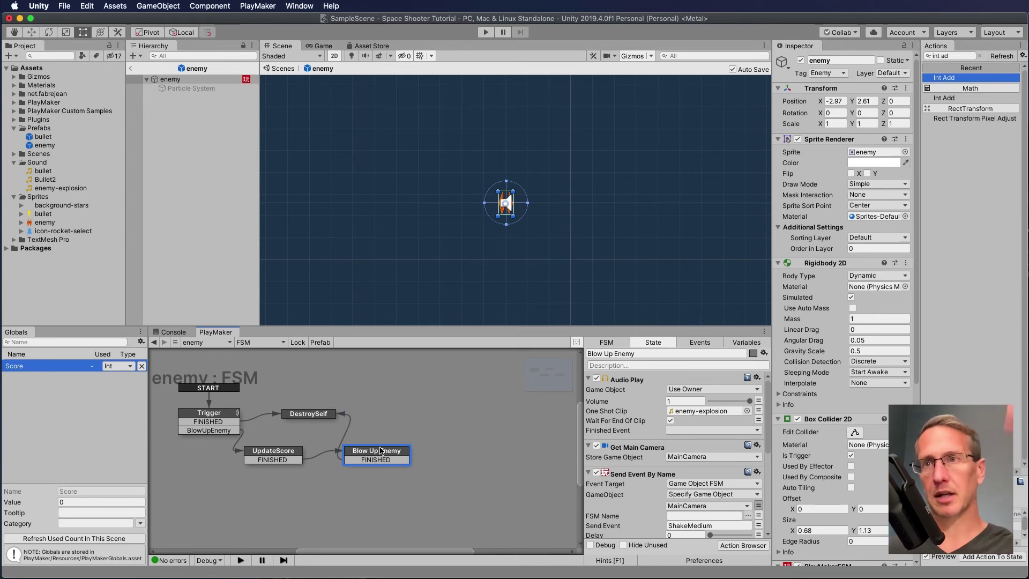
pyautogui.click(485, 33)
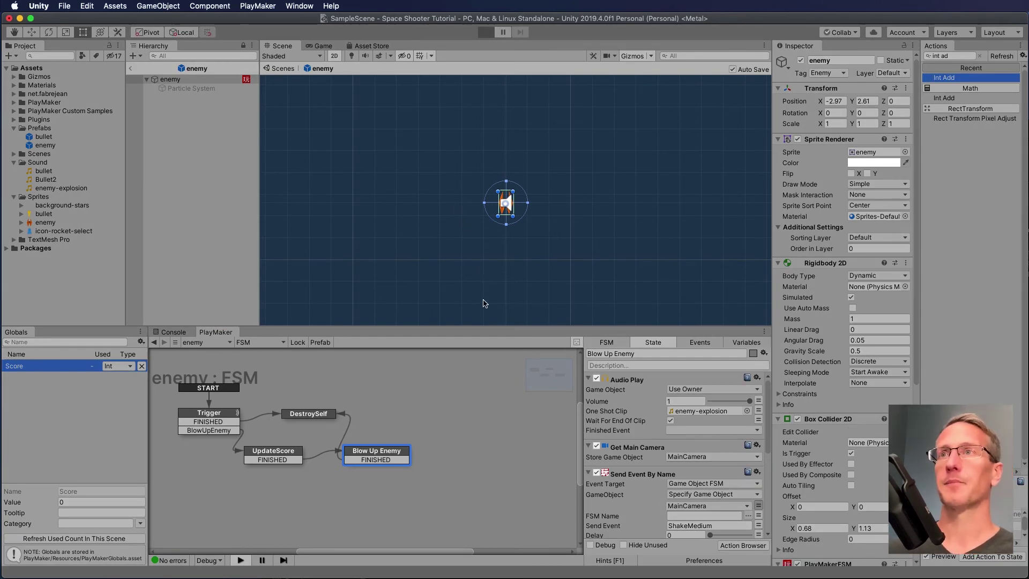
# Step: Steer the ship and shoot enemies until the score reaches 3, then stop the game
pyautogui.press('Left')
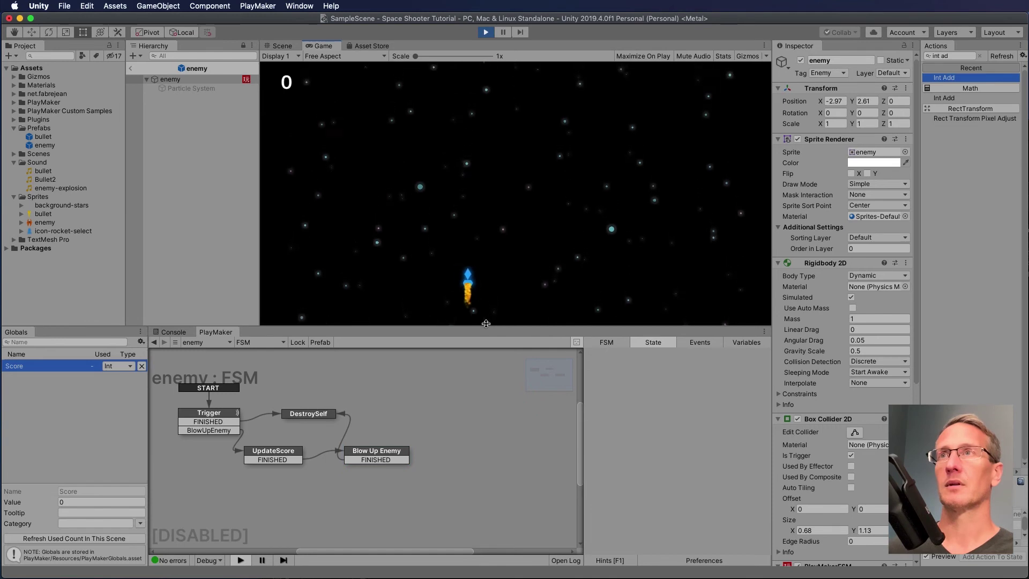
pyautogui.press('Right')
pyautogui.press('Left')
pyautogui.press('space')
pyautogui.press('Right')
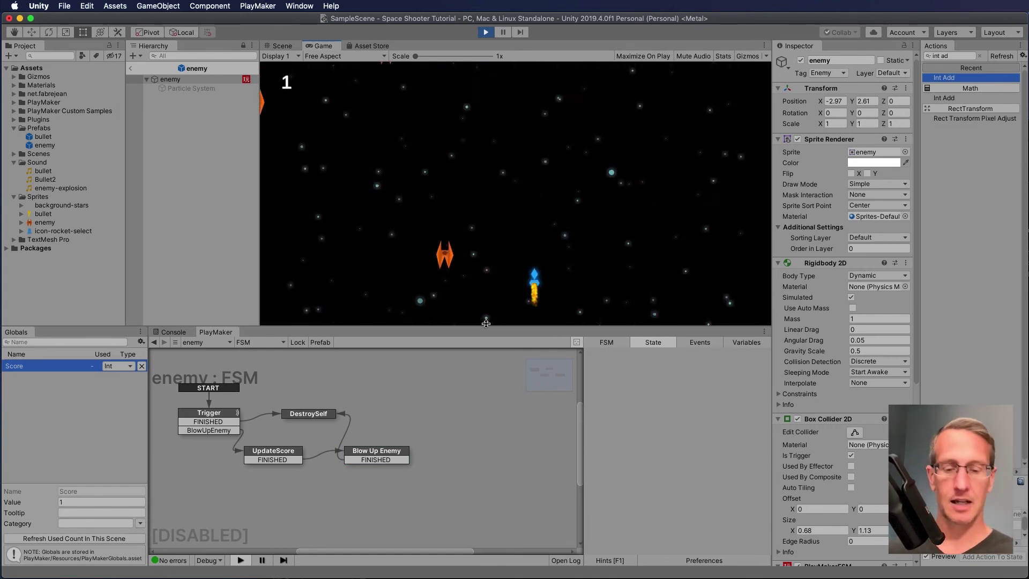
pyautogui.press('Right')
pyautogui.press('Left')
pyautogui.press('space')
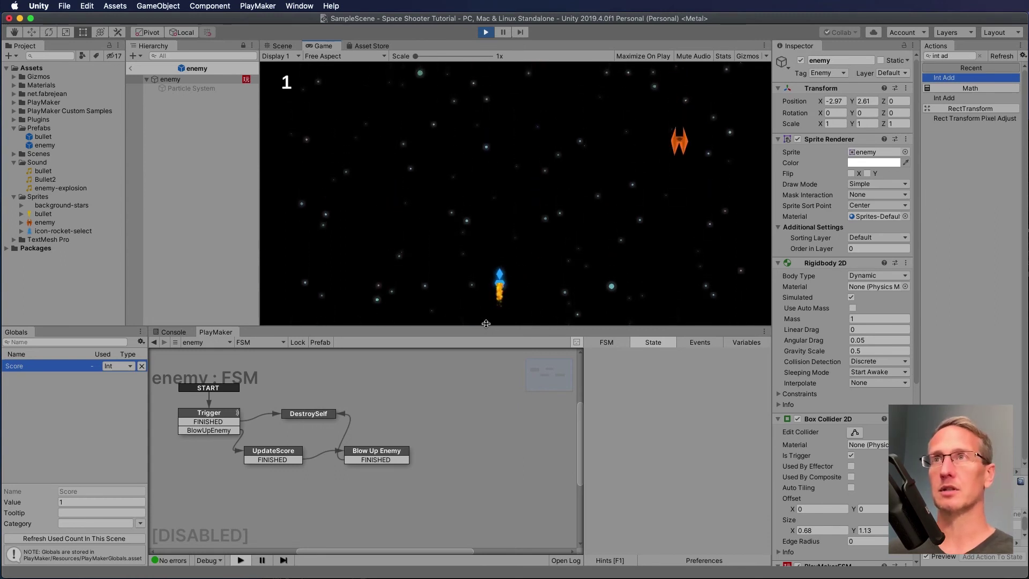
pyautogui.press('Right')
pyautogui.press('Right')
pyautogui.press('space')
pyautogui.press('Left')
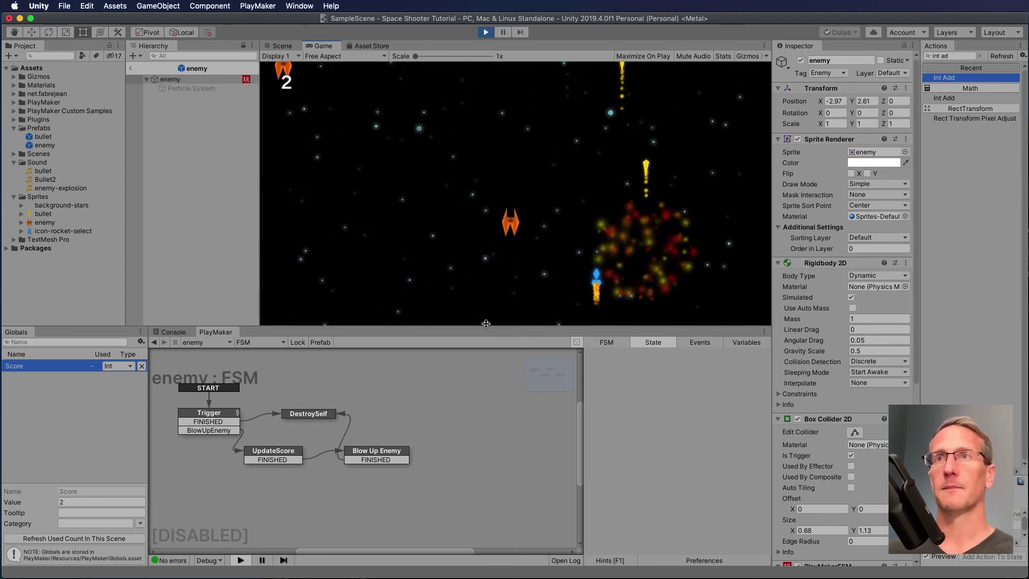
pyautogui.press('Left')
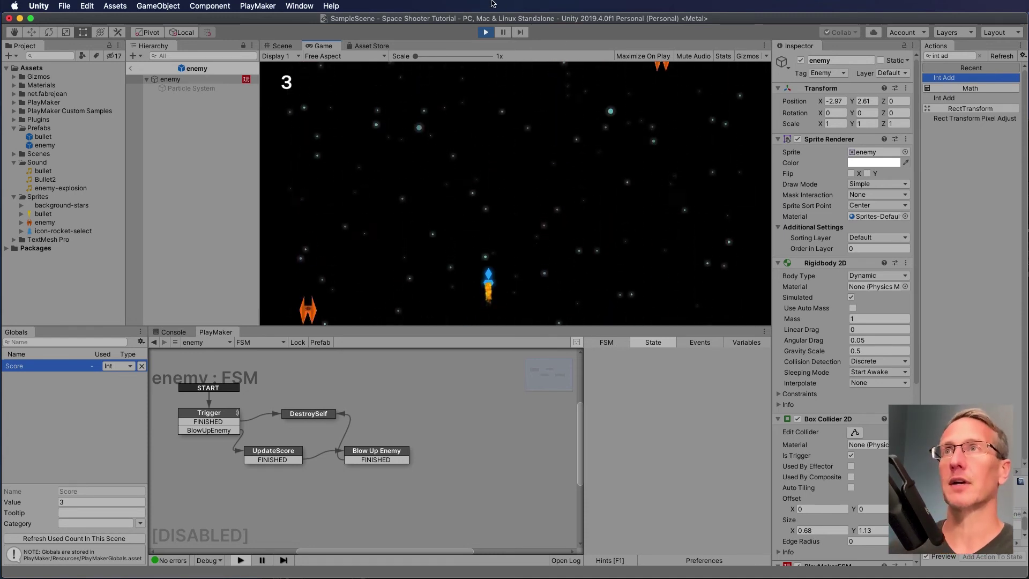
pyautogui.click(486, 32)
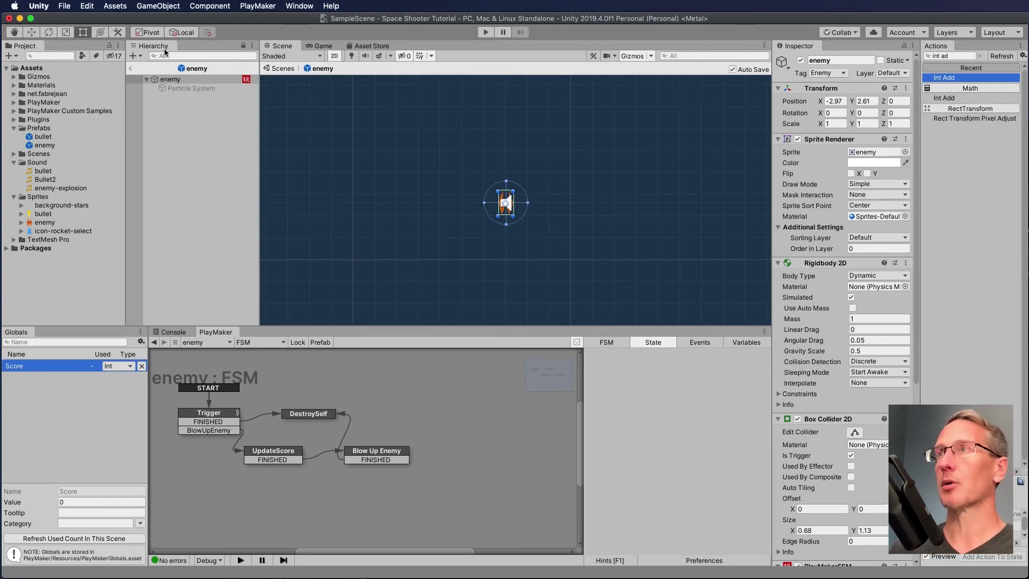
# Step: Back in SampleScene, nudge the Score text right to X -268, Y 217
pyautogui.click(283, 68)
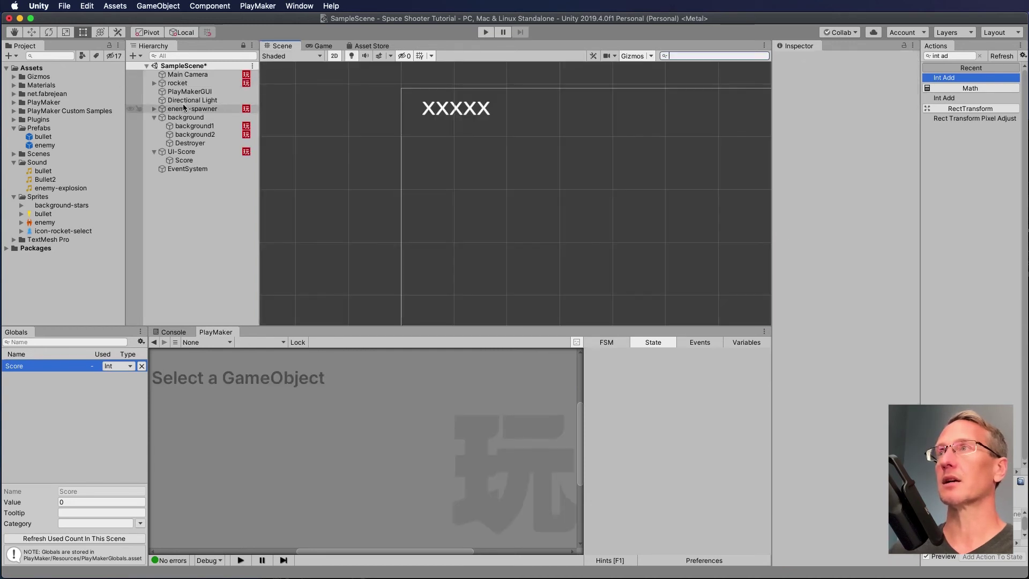
pyautogui.click(180, 159)
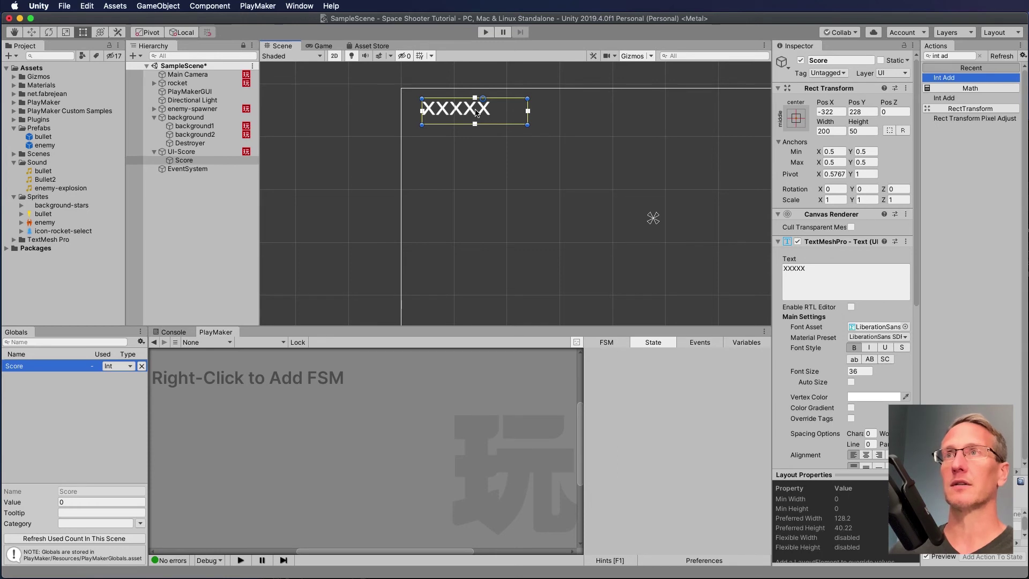
pyautogui.moveTo(469, 111); pyautogui.dragTo(495, 118)
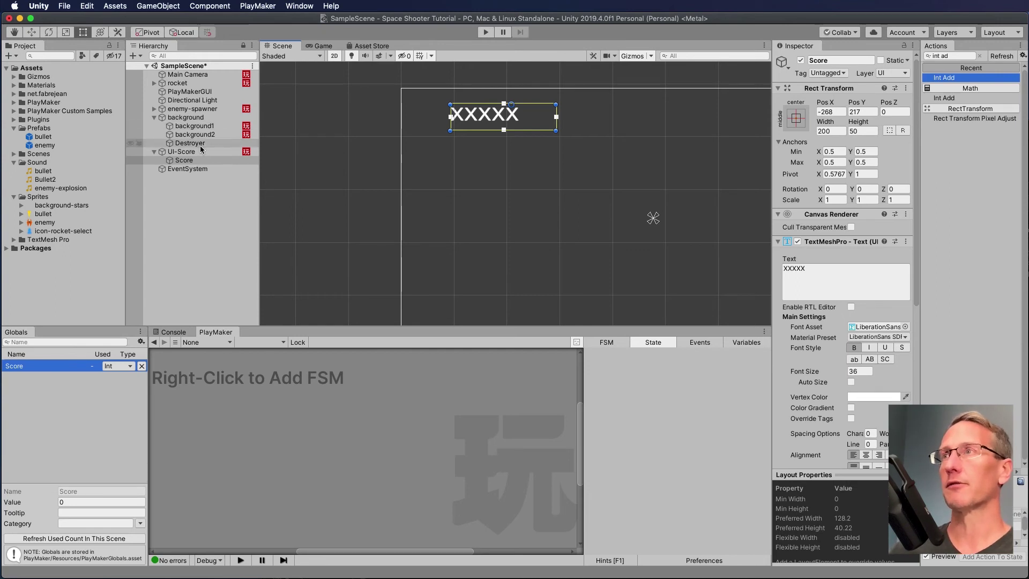
pyautogui.click(185, 152)
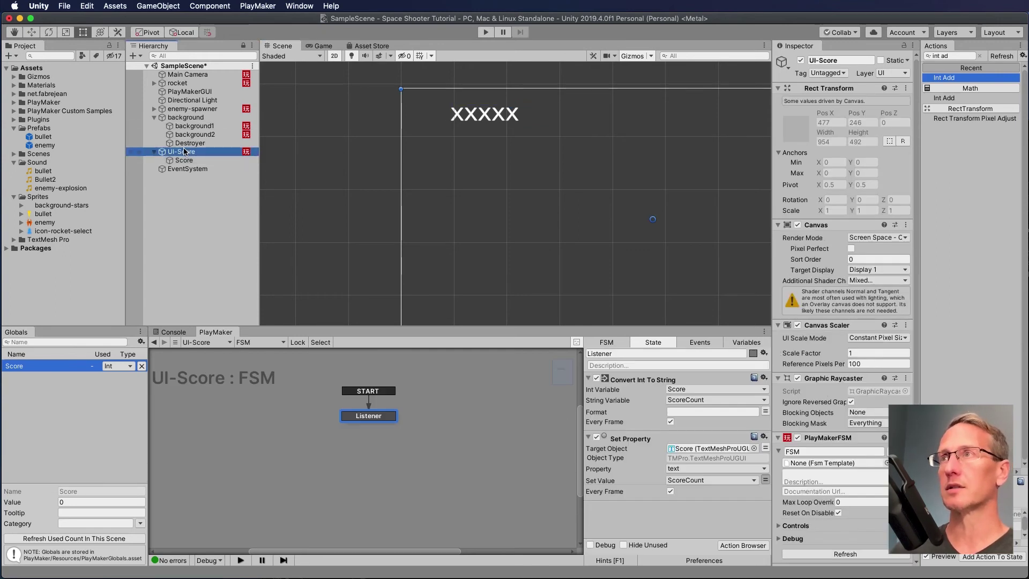
# Step: Add an Image under UI-Score showing the enemy sprite, sized 100×100 below the score label
pyautogui.rightClick(185, 152)
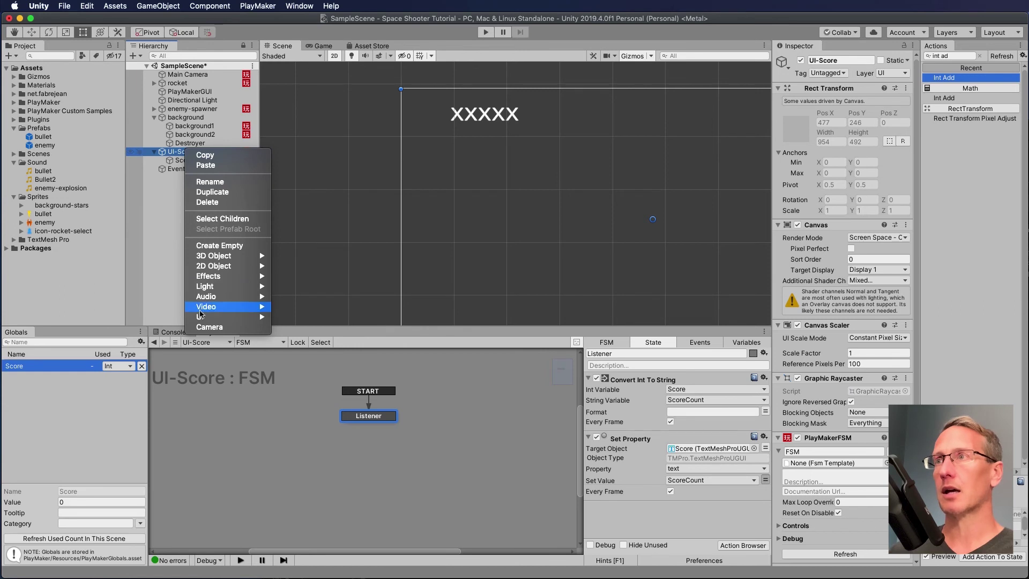
pyautogui.moveTo(201, 318)
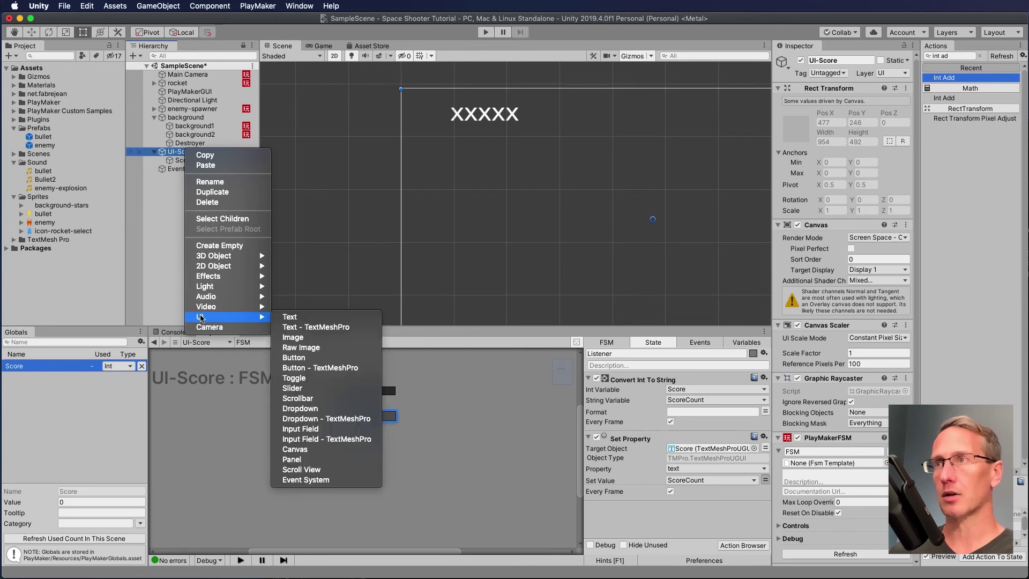
pyautogui.click(294, 337)
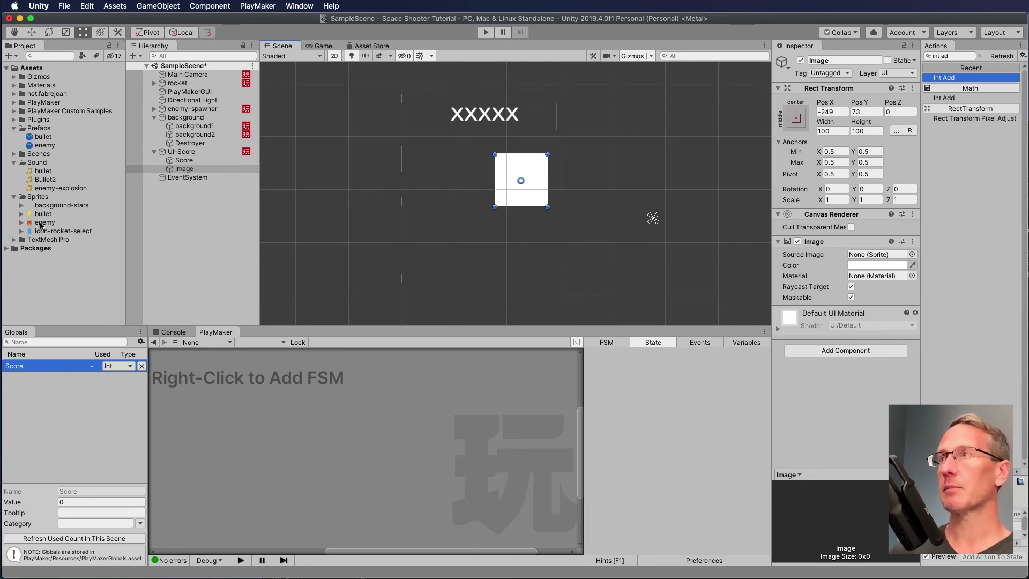
pyautogui.moveTo(40, 224); pyautogui.dragTo(871, 255)
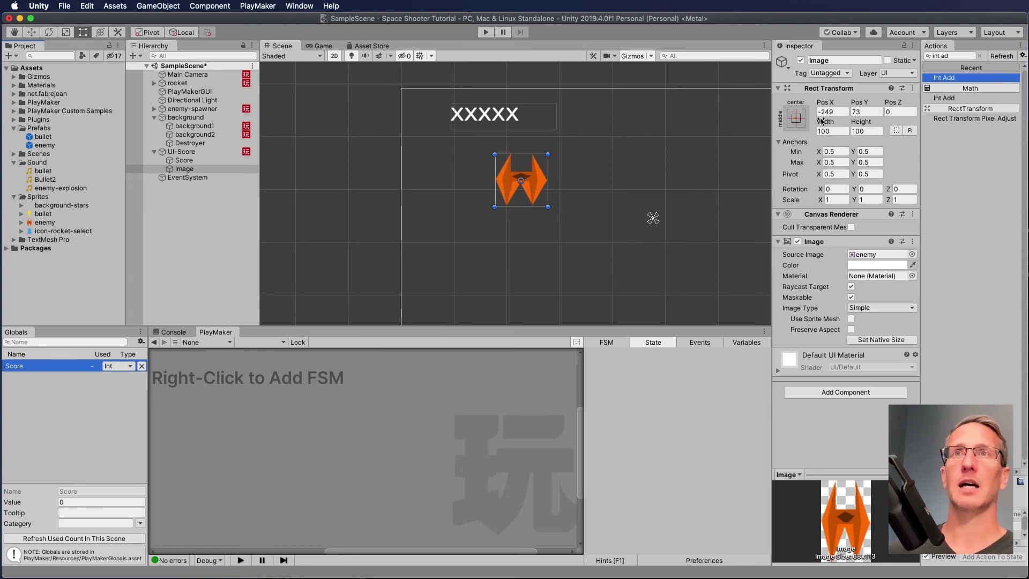
pyautogui.moveTo(825, 122); pyautogui.dragTo(439, 124)
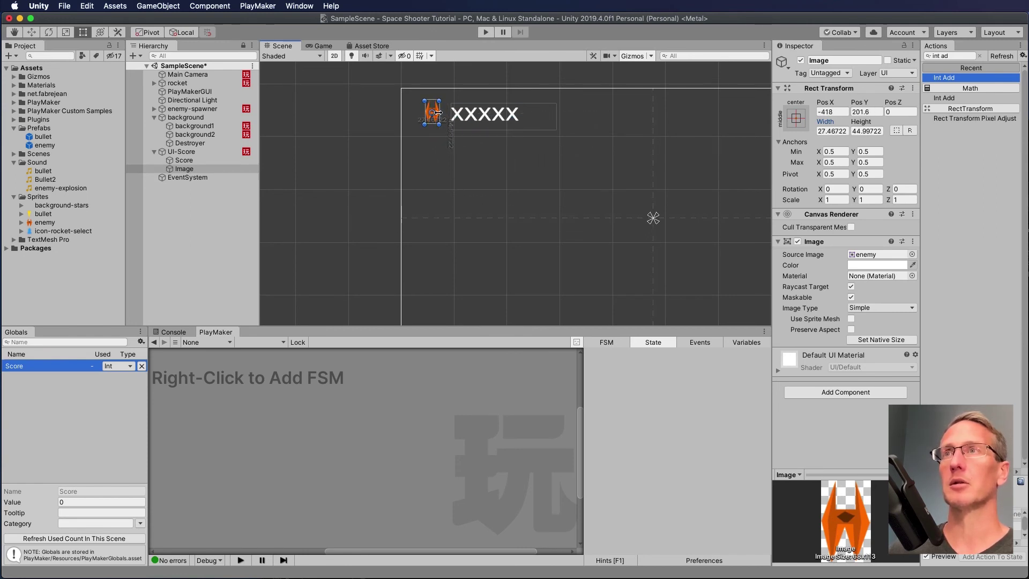
# Step: Align the enemy icon just left of the score text, then start the game to preview
pyautogui.click(323, 46)
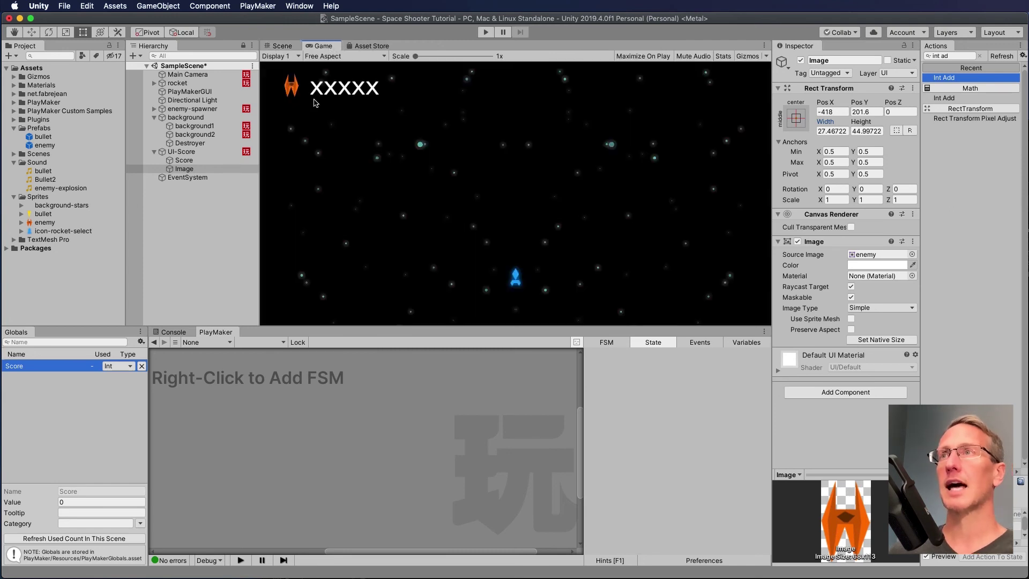
pyautogui.click(282, 46)
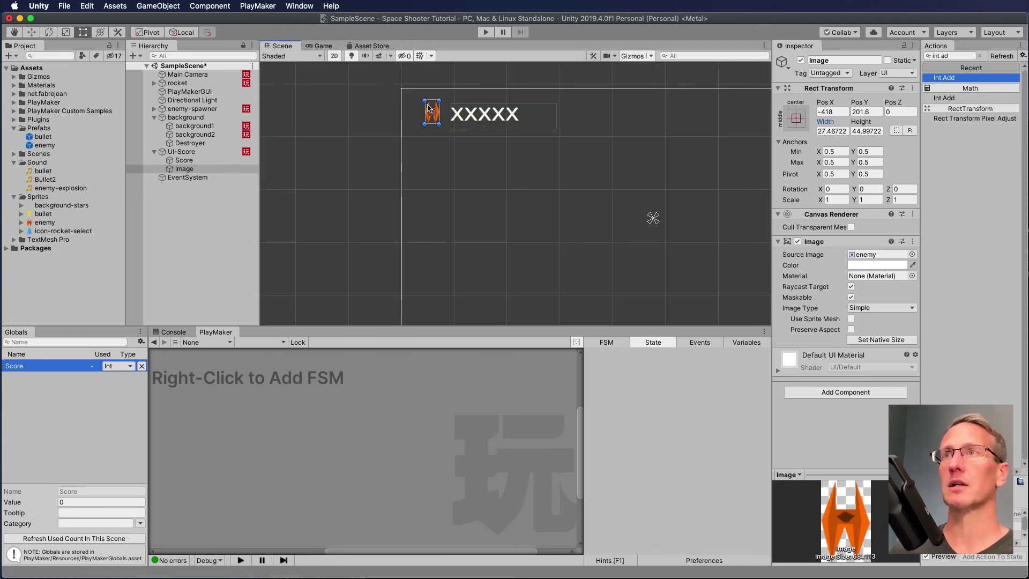
pyautogui.click(432, 115)
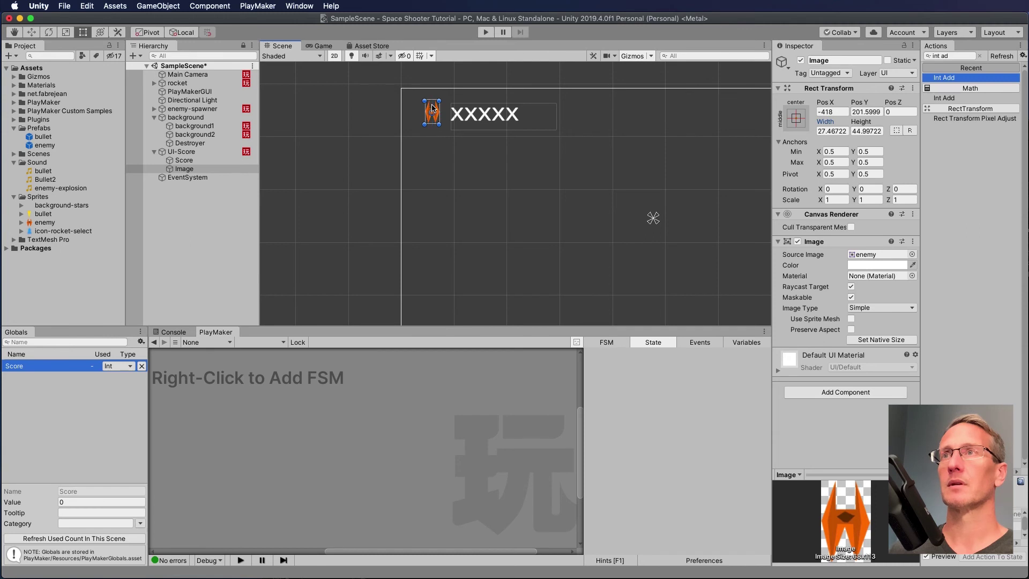
pyautogui.moveTo(432, 109); pyautogui.dragTo(439, 124)
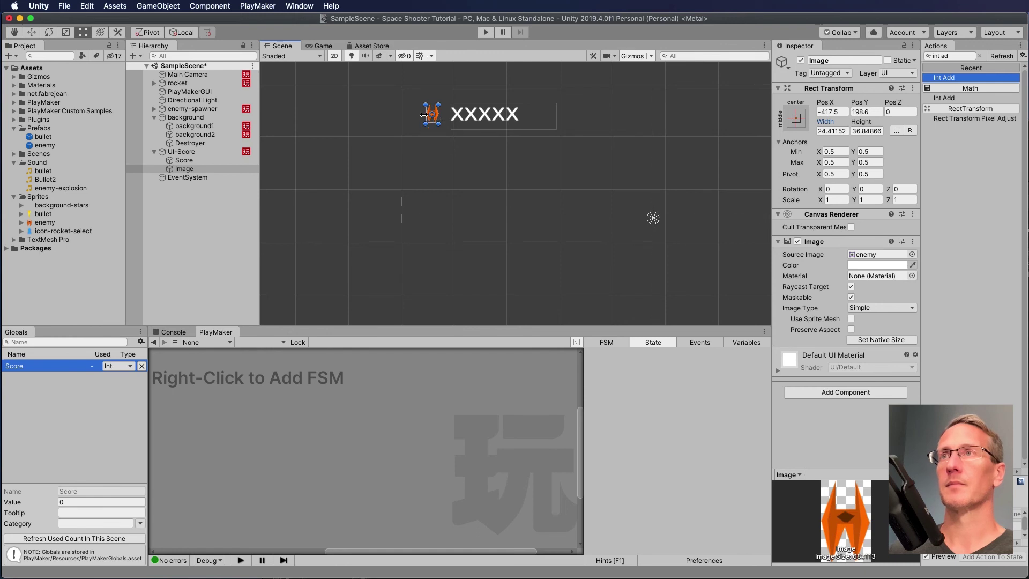
pyautogui.scroll(10, 423, 141)
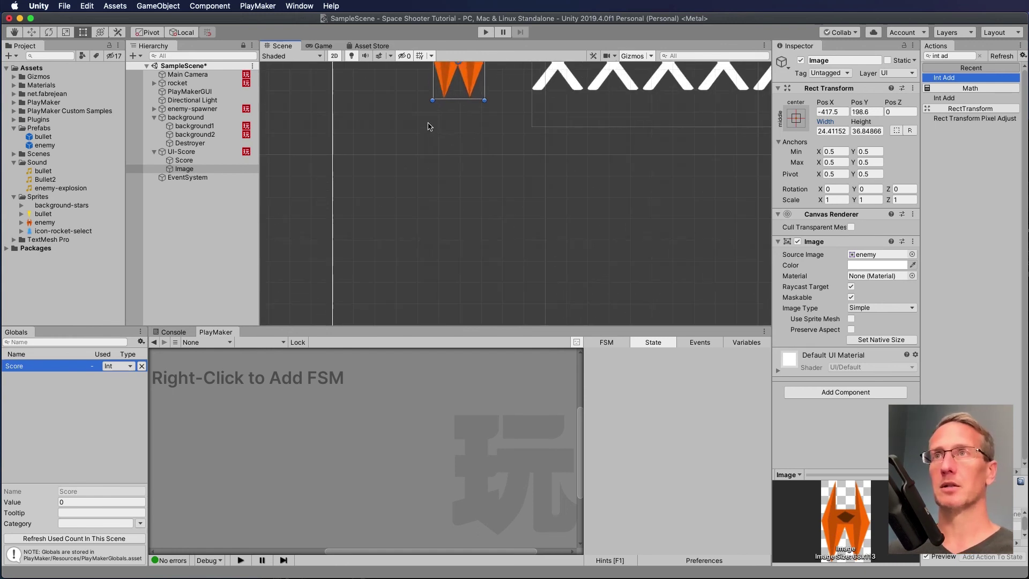
pyautogui.moveTo(502, 126); pyautogui.dragTo(451, 240, button='middle')
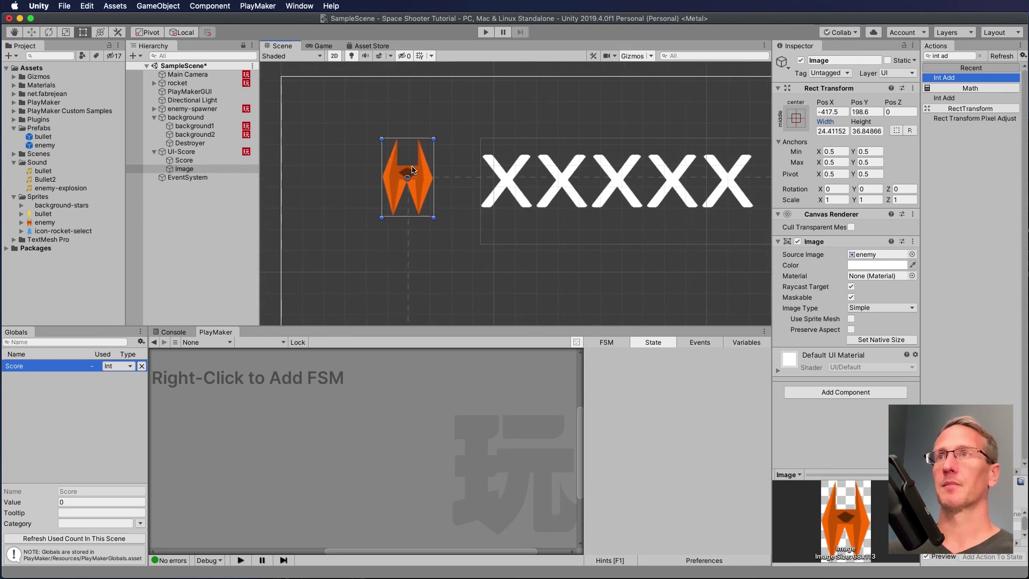
pyautogui.moveTo(412, 170); pyautogui.dragTo(426, 172)
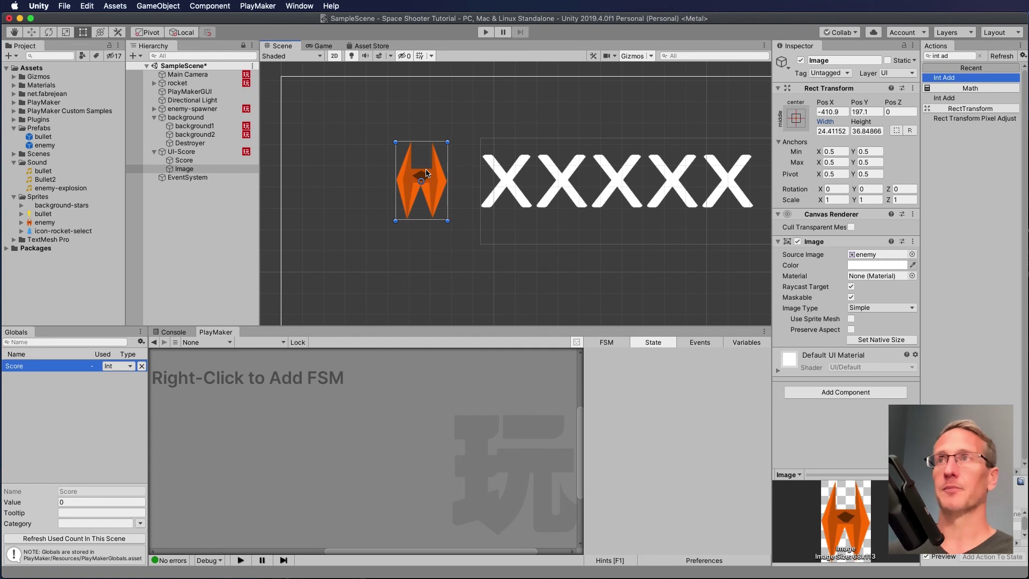
pyautogui.click(323, 46)
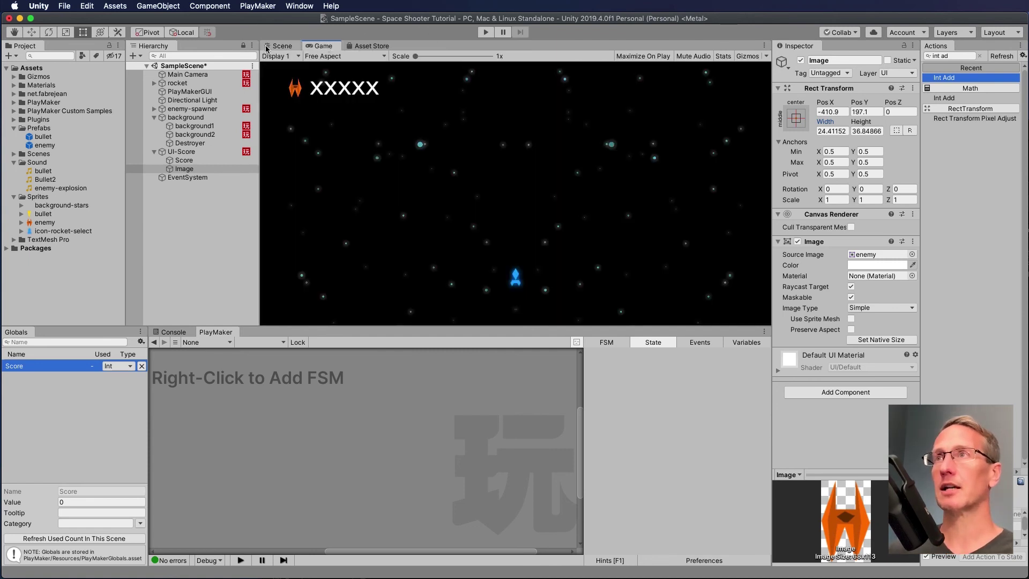
pyautogui.click(485, 33)
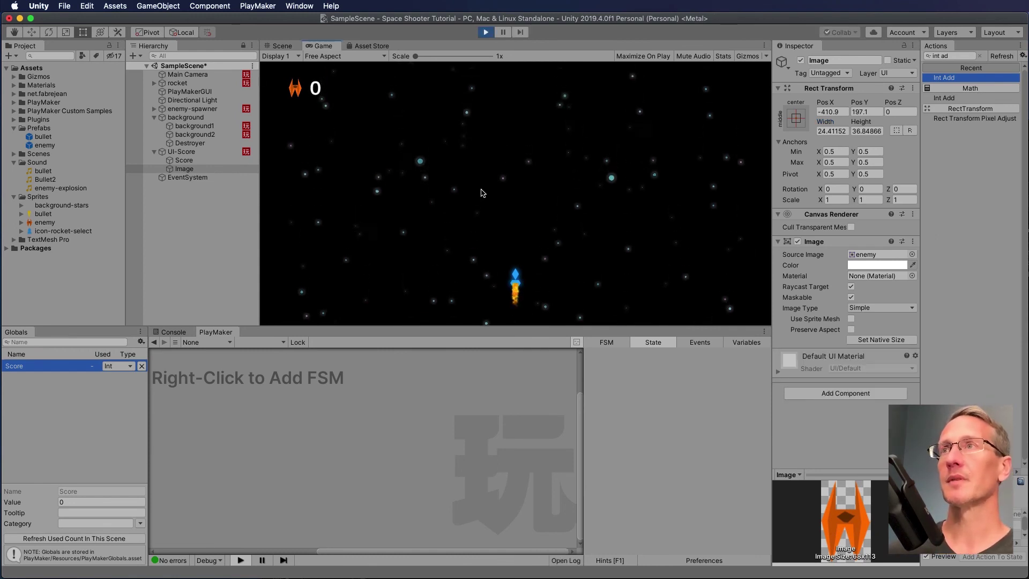
# Step: Move the rocket and shoot enemies until the HUD score beside the icon reaches 5
pyautogui.press('Right')
pyautogui.press('Left')
pyautogui.press('space')
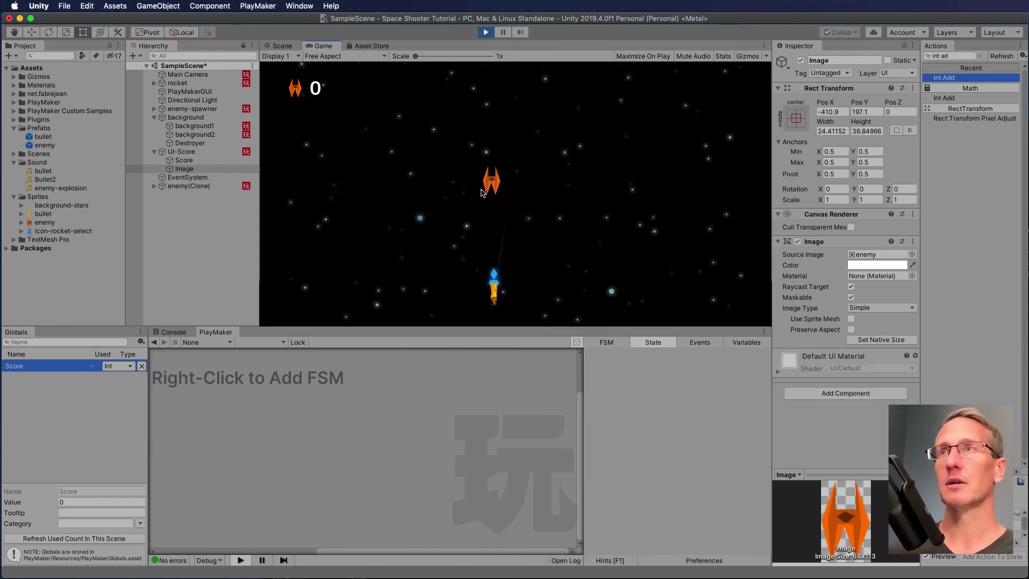
pyautogui.press('Right')
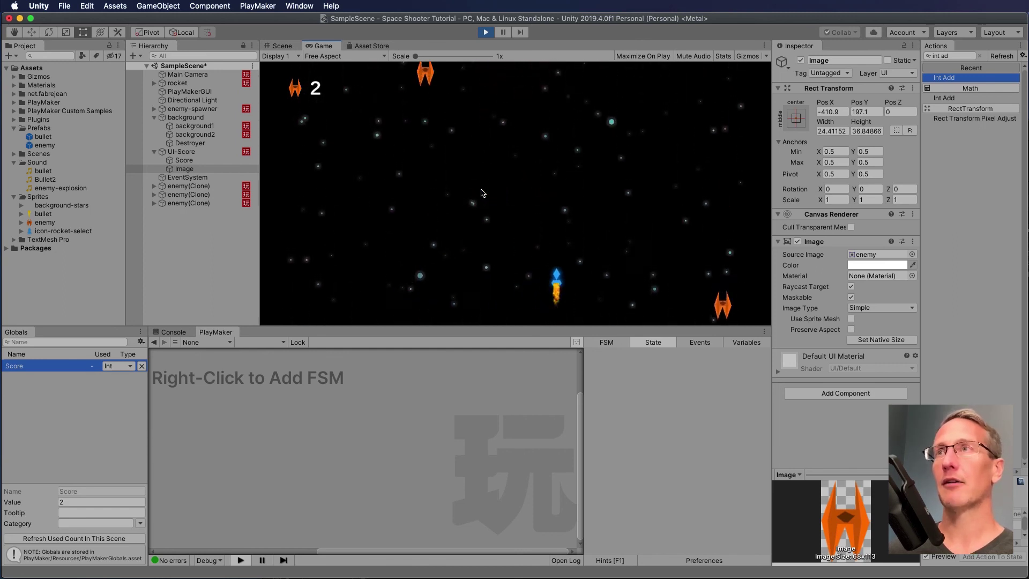
pyautogui.press('space')
pyautogui.press('Left')
pyautogui.press('Left')
pyautogui.press('space')
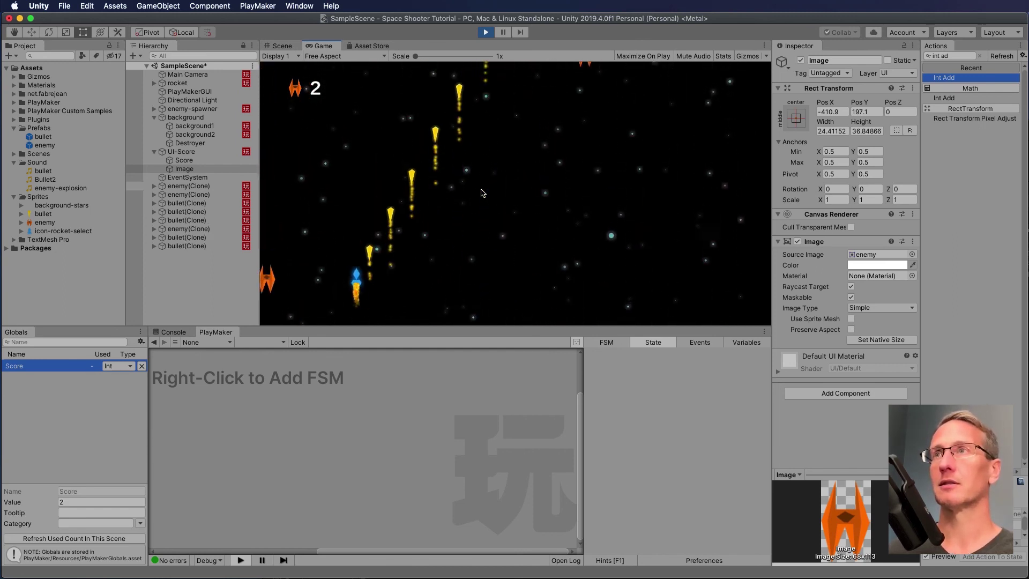
pyautogui.press('Right')
pyautogui.press('Right')
pyautogui.press('space')
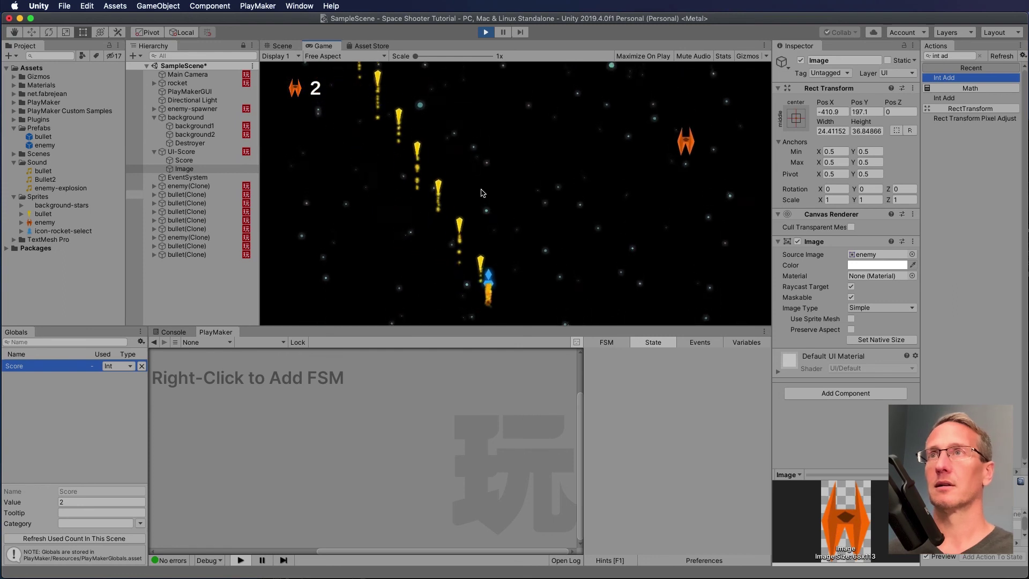
pyautogui.press('space')
pyautogui.press('Left')
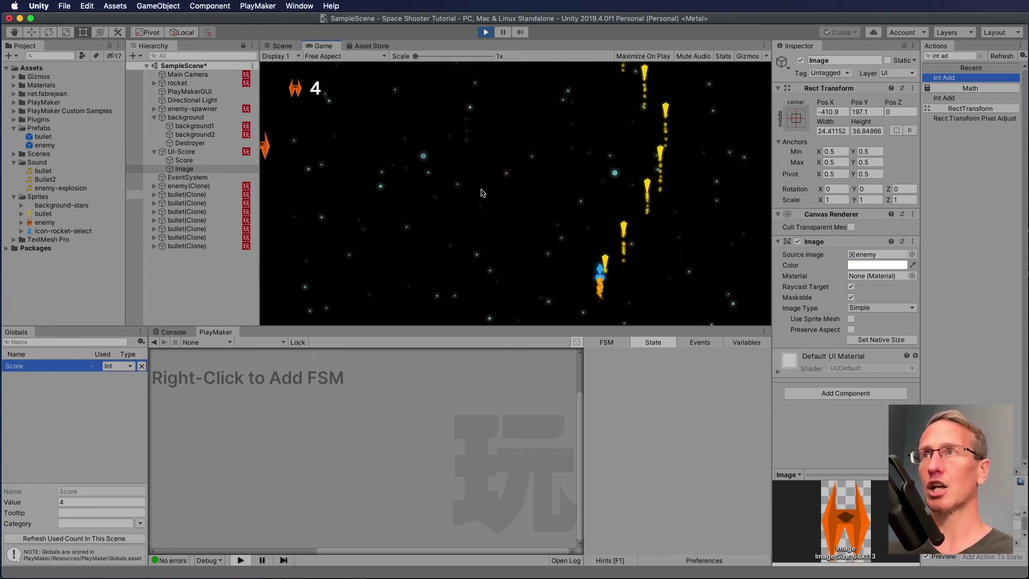
pyautogui.press('Left')
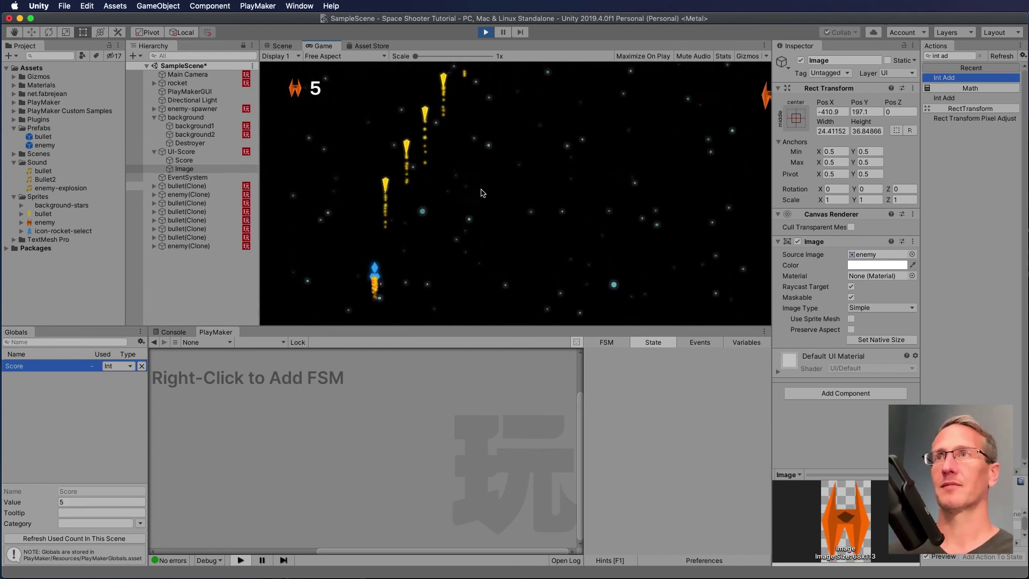
pyautogui.press('Right')
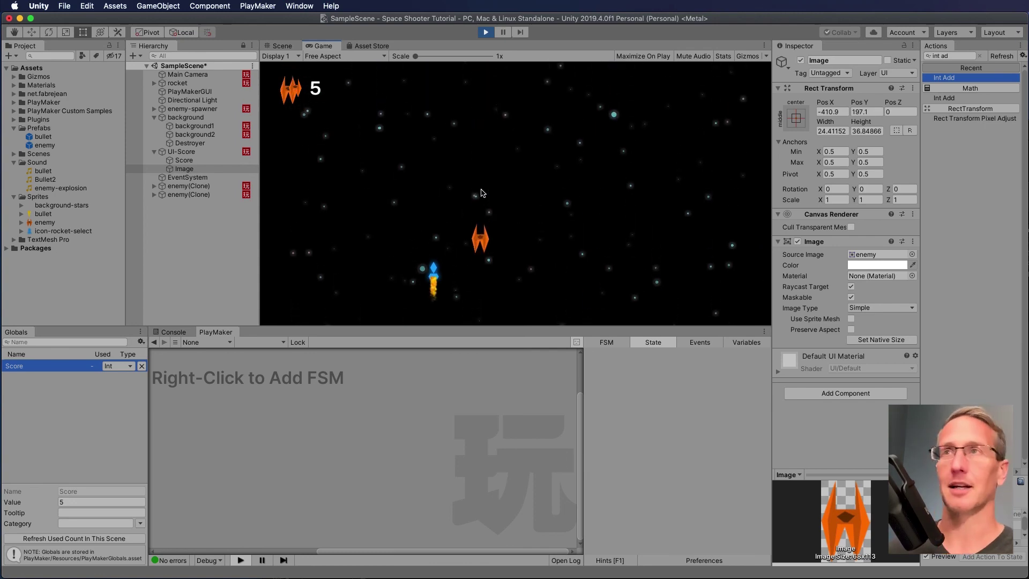